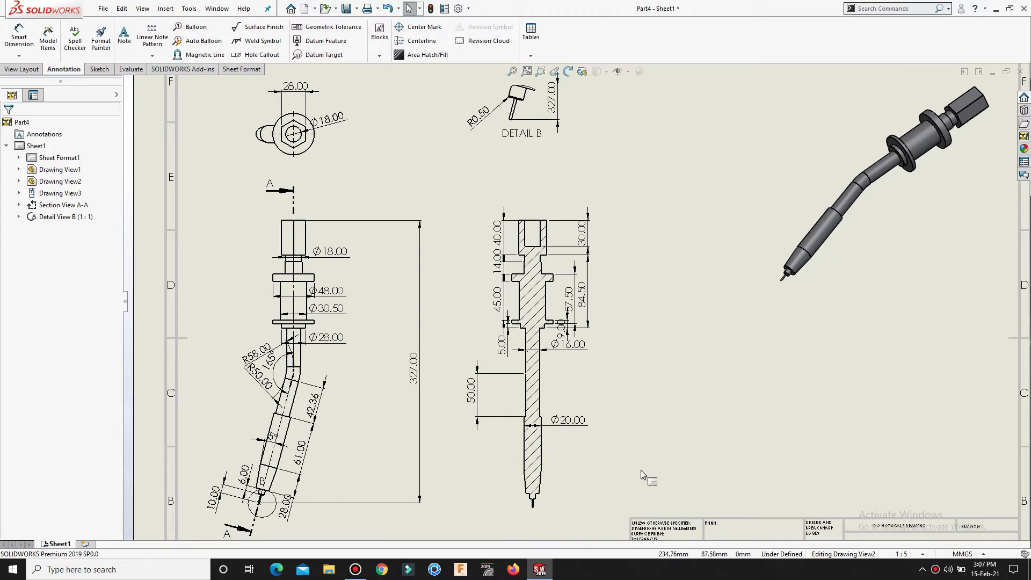
# Step: Create a new part document and start a sketch on the Right Plane
pyautogui.hotkey('ctrl', 'n')
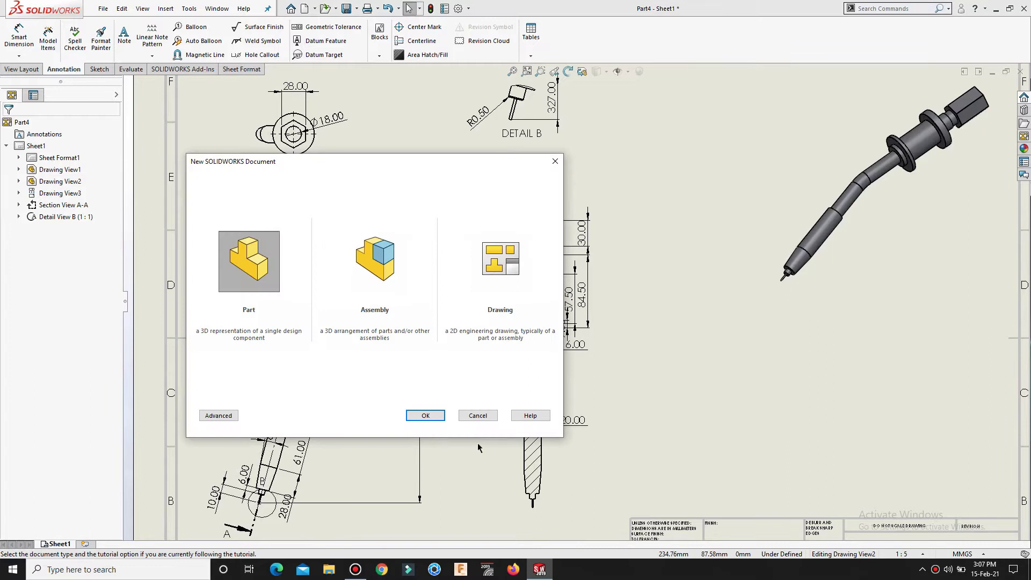
pyautogui.click(426, 415)
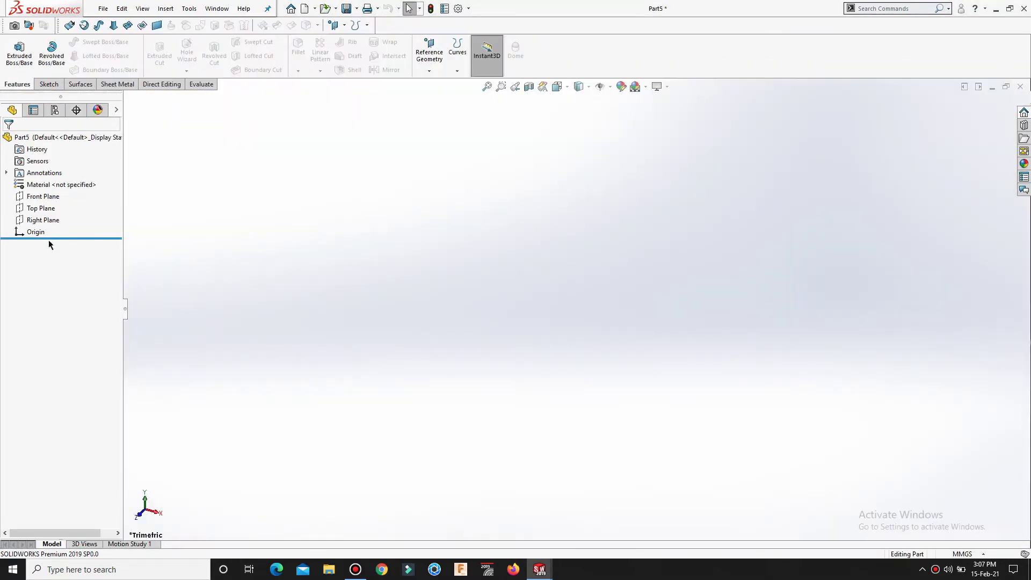
pyautogui.click(43, 220)
pyautogui.click(69, 209)
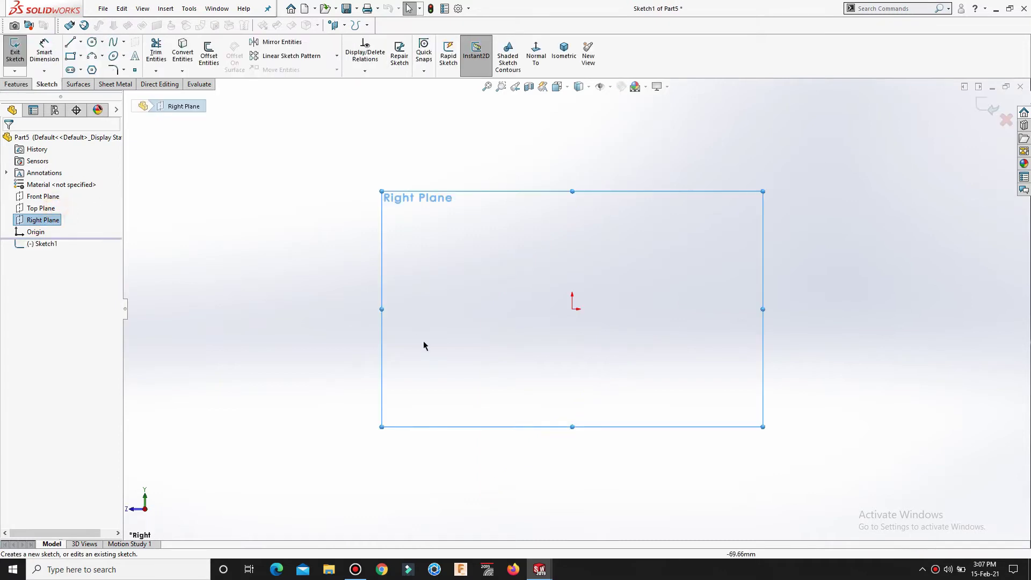
pyautogui.click(437, 472)
# Step: Sketch a vertical line below the origin and continue it with a slanted line about 75 mm long running down to the left
pyautogui.press('s')
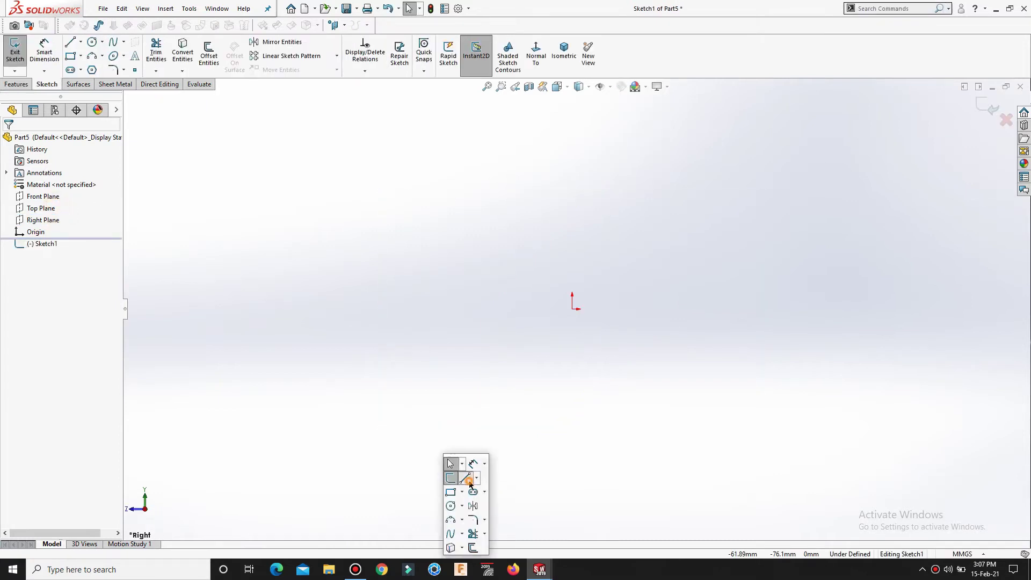
pyautogui.click(468, 478)
pyautogui.click(573, 334)
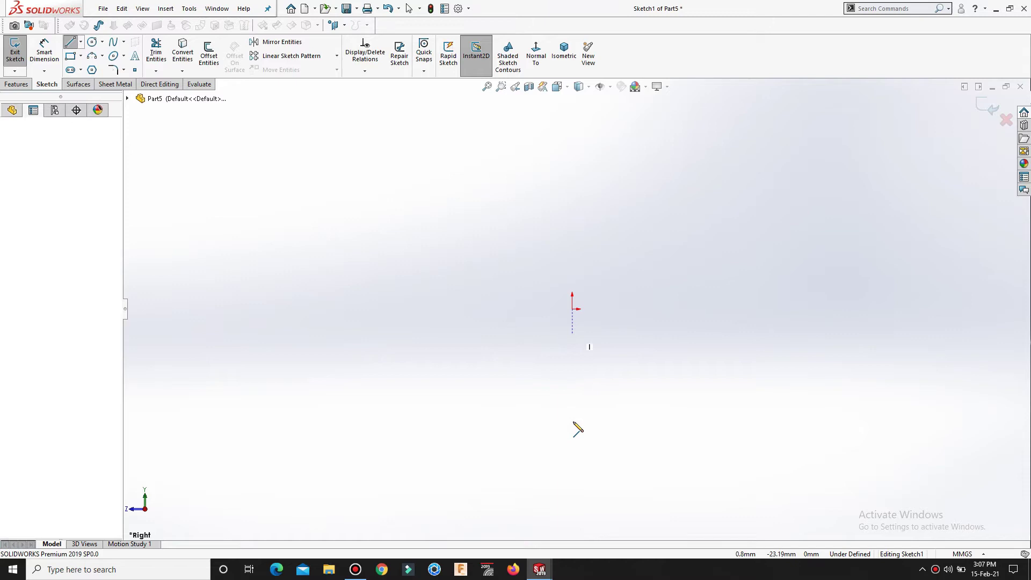
pyautogui.click(573, 421)
pyautogui.keyDown('ctrl'); pyautogui.moveTo(602, 417); pyautogui.dragTo(596, 317, button='middle'); pyautogui.keyUp('ctrl')
pyautogui.click(521, 442)
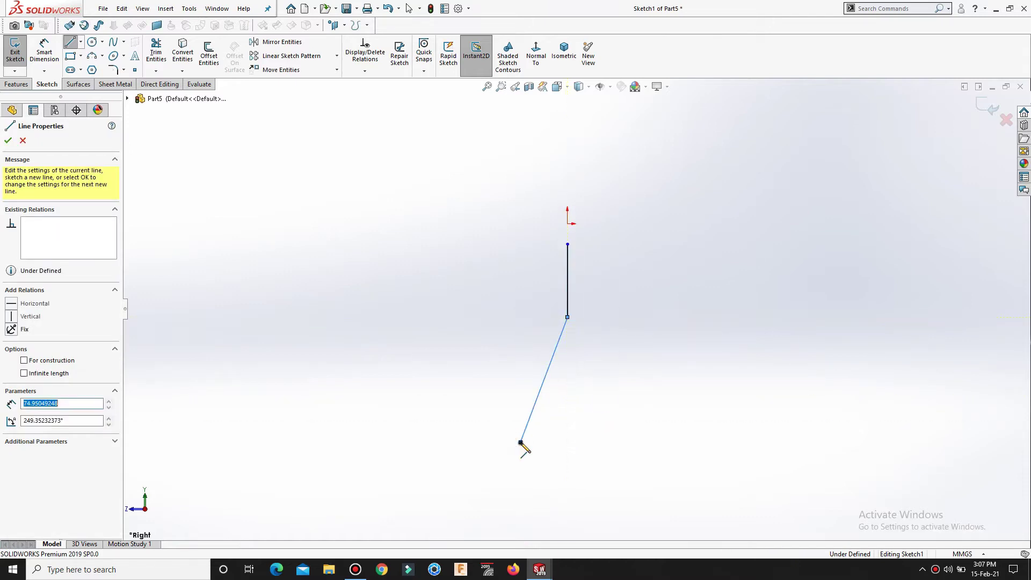
pyautogui.rightClick(537, 452)
pyautogui.click(543, 452)
# Step: Dimension the vertical distance from the origin to the vertical line's upper endpoint as 40 mm
pyautogui.scroll(-2, 590, 305)
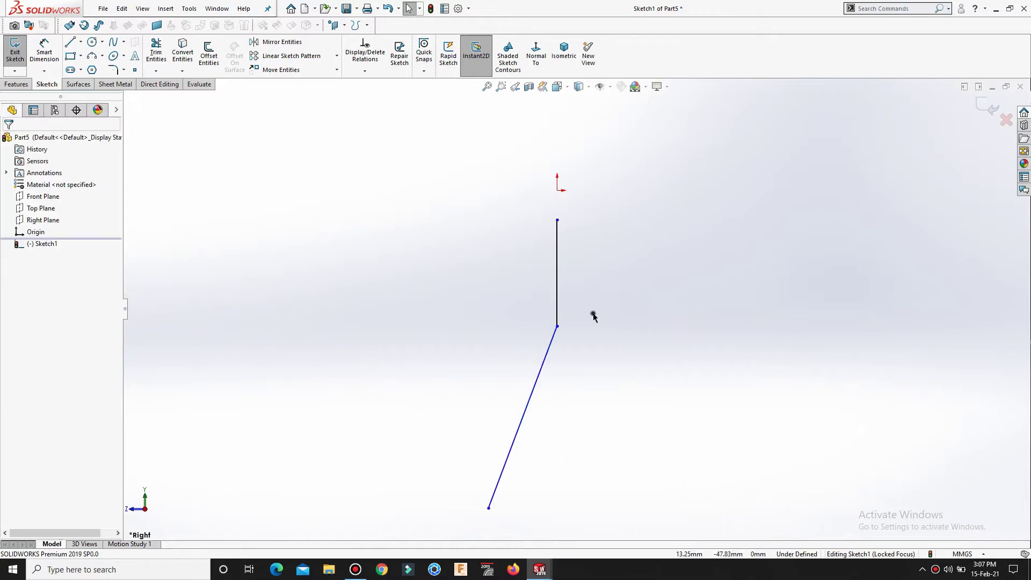
pyautogui.moveTo(596, 242); pyautogui.dragTo(593, 215, button='right')
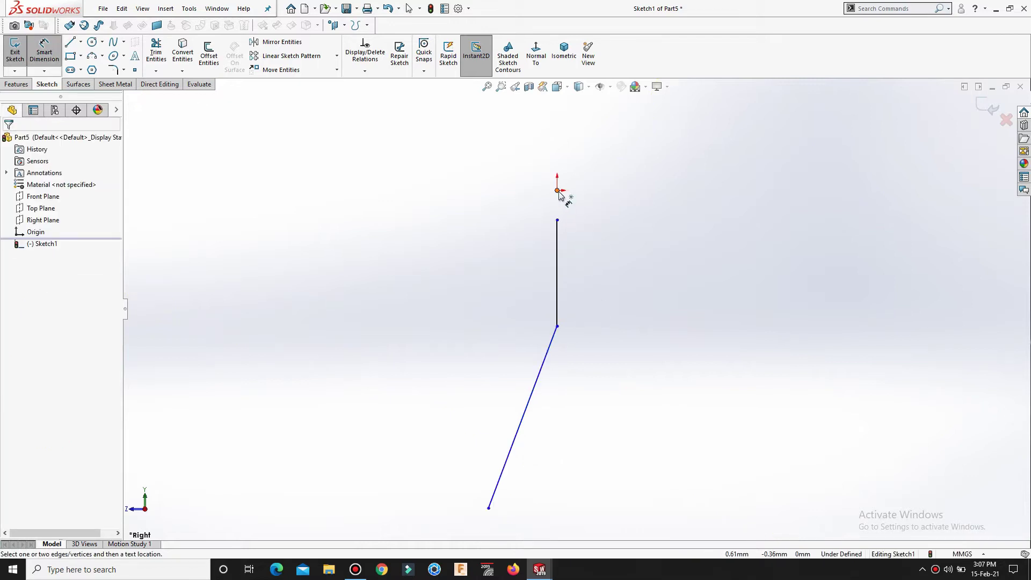
pyautogui.click(558, 220)
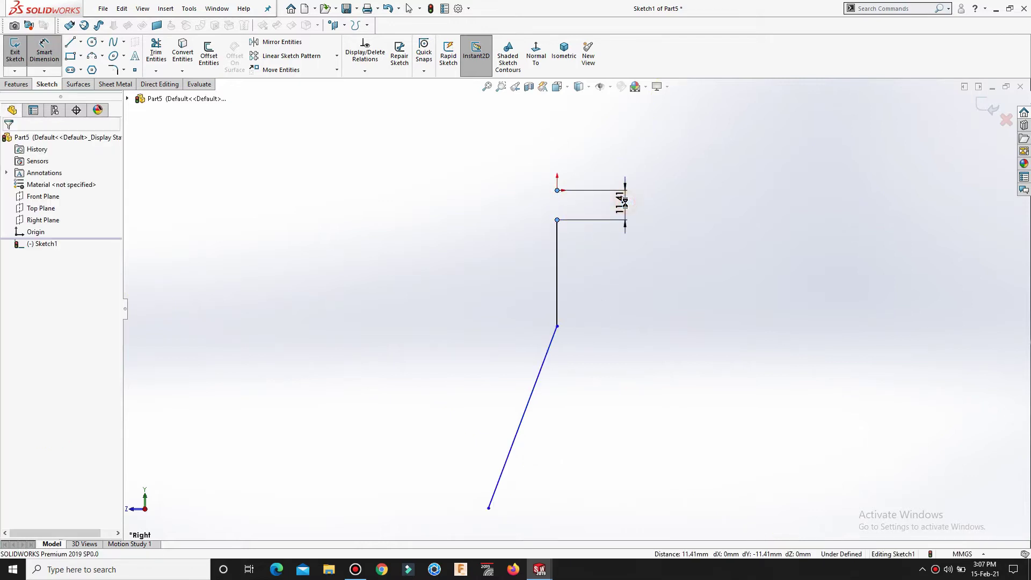
pyautogui.click(625, 202)
pyautogui.write('40')
pyautogui.press('Return')
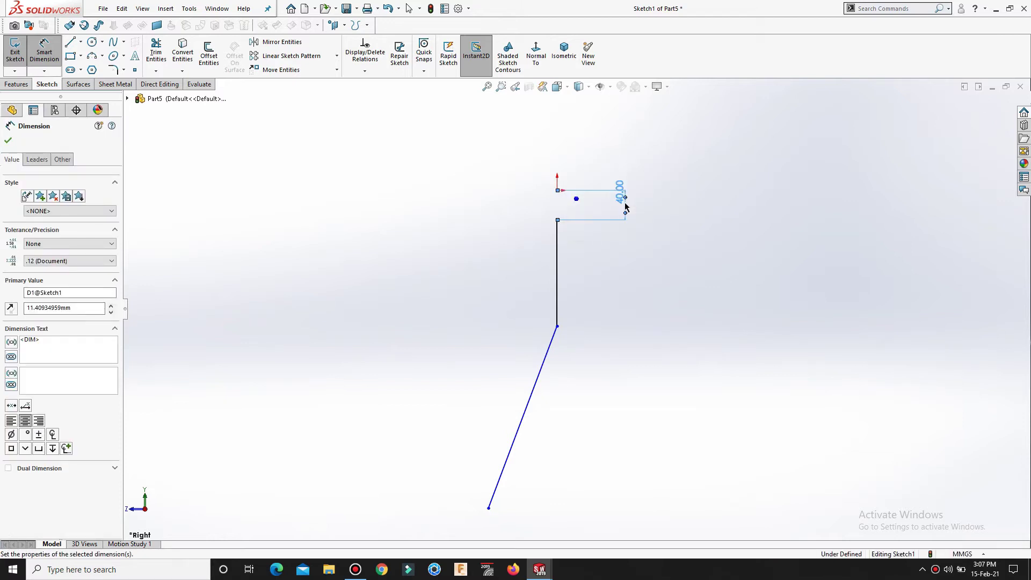
pyautogui.click(639, 303)
# Step: Dimension the angle between the vertical line and the slanted line as 165°
pyautogui.click(558, 317)
pyautogui.click(550, 344)
pyautogui.click(540, 332)
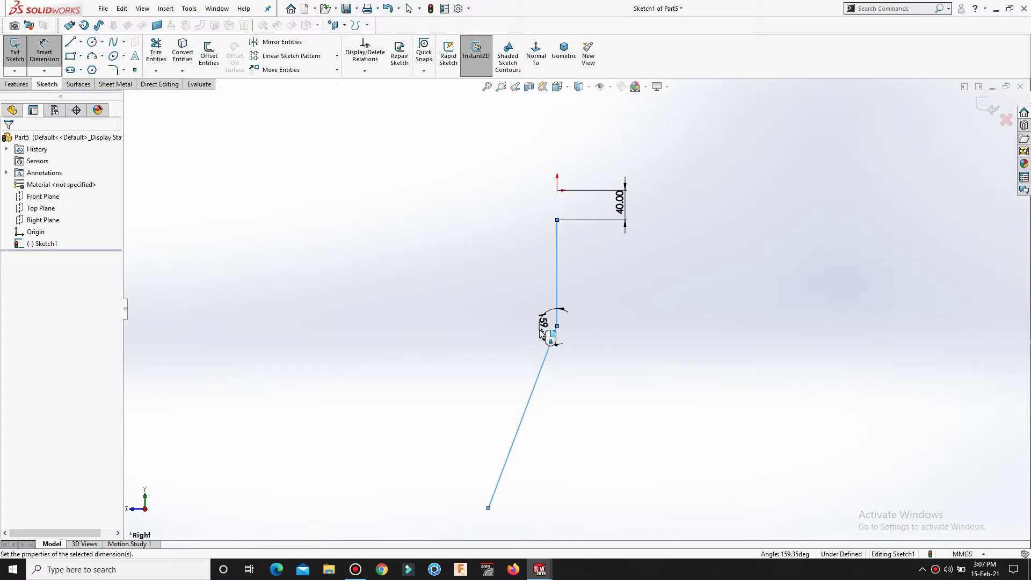
pyautogui.write('165')
pyautogui.press('Return')
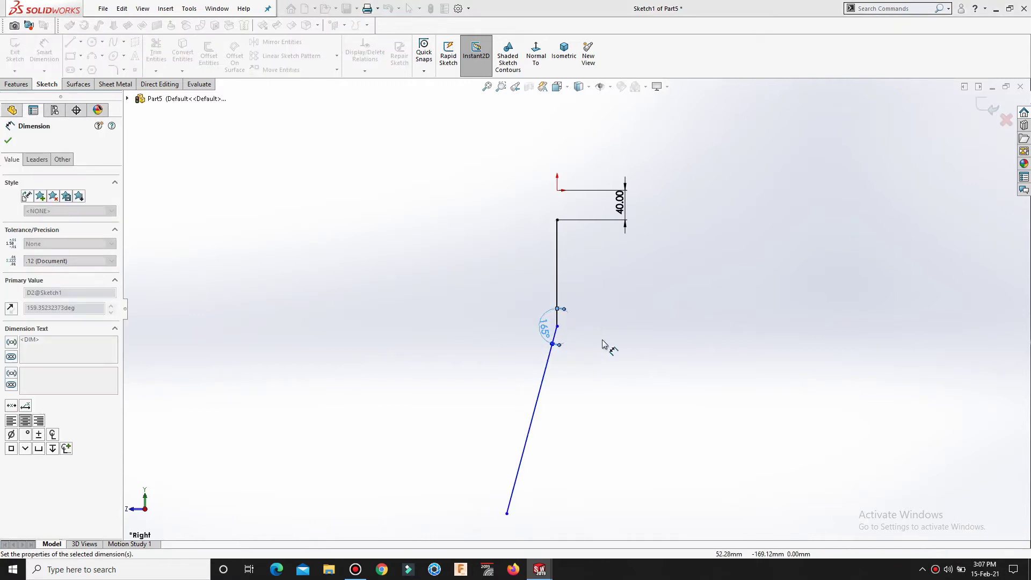
pyautogui.click(601, 344)
# Step: Lengthen the vertical line by moving its junction with the slanted line downward
pyautogui.scroll(-2, 590, 325)
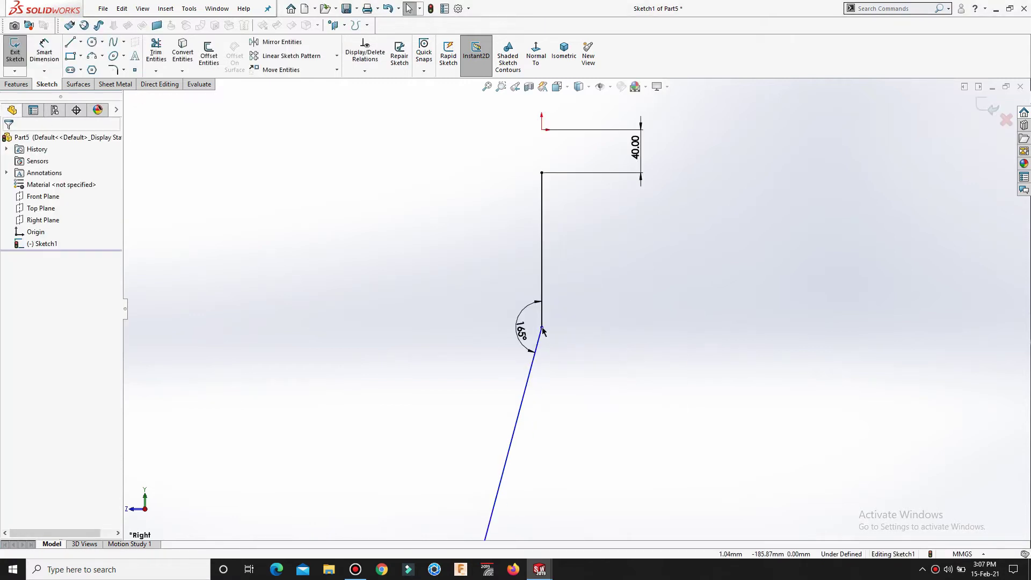
pyautogui.moveTo(542, 329); pyautogui.dragTo(544, 376)
pyautogui.click(582, 419)
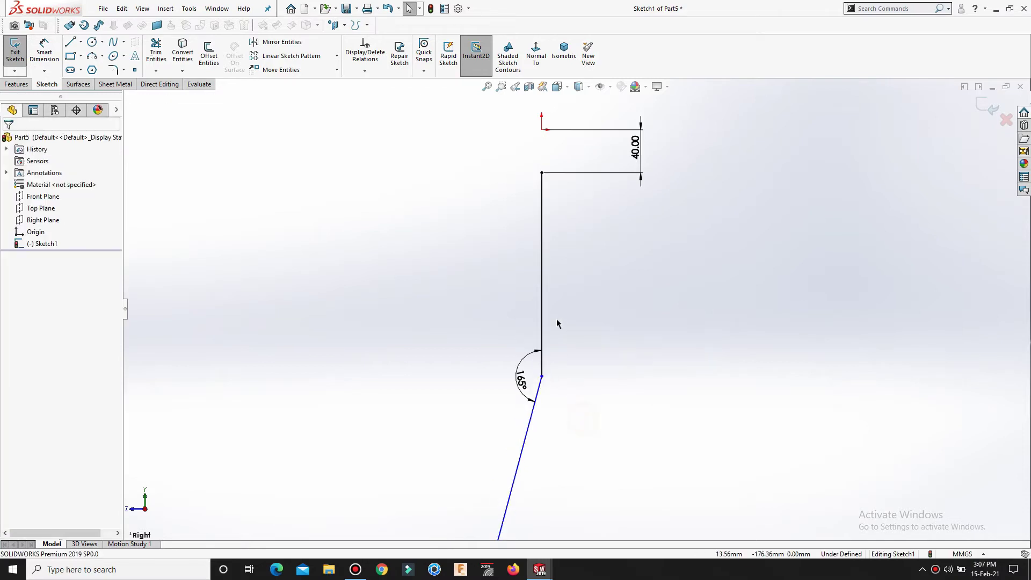
pyautogui.scroll(2, 561, 319)
pyautogui.scroll(-2, 562, 205)
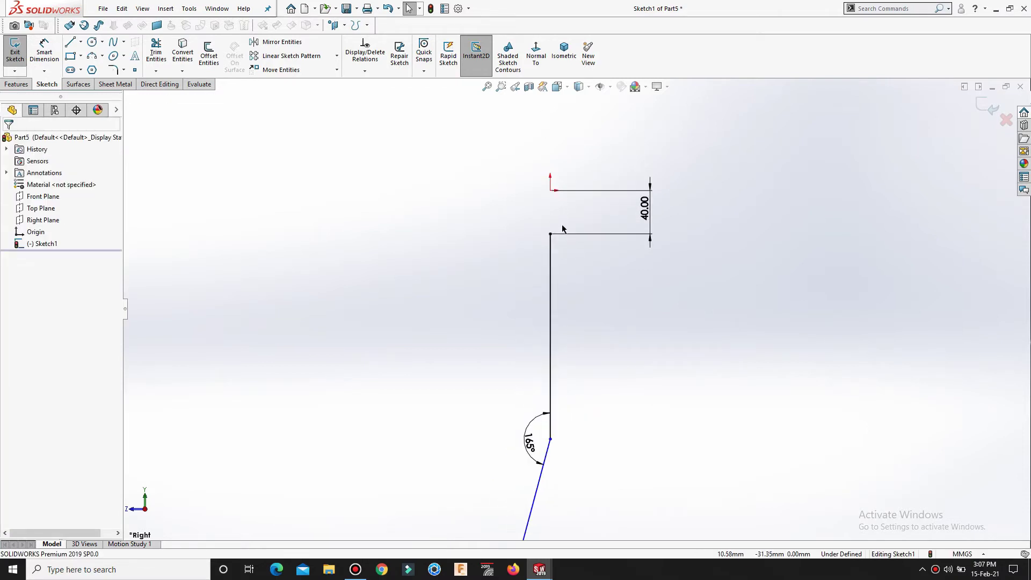
# Step: Sketch the upper stepped profile left of the vertical line: a 14 mm vertical, an outward step and a flange with a 42 mm lower edge
pyautogui.press('s')
pyautogui.click(587, 250)
pyautogui.scroll(-3, 536, 247)
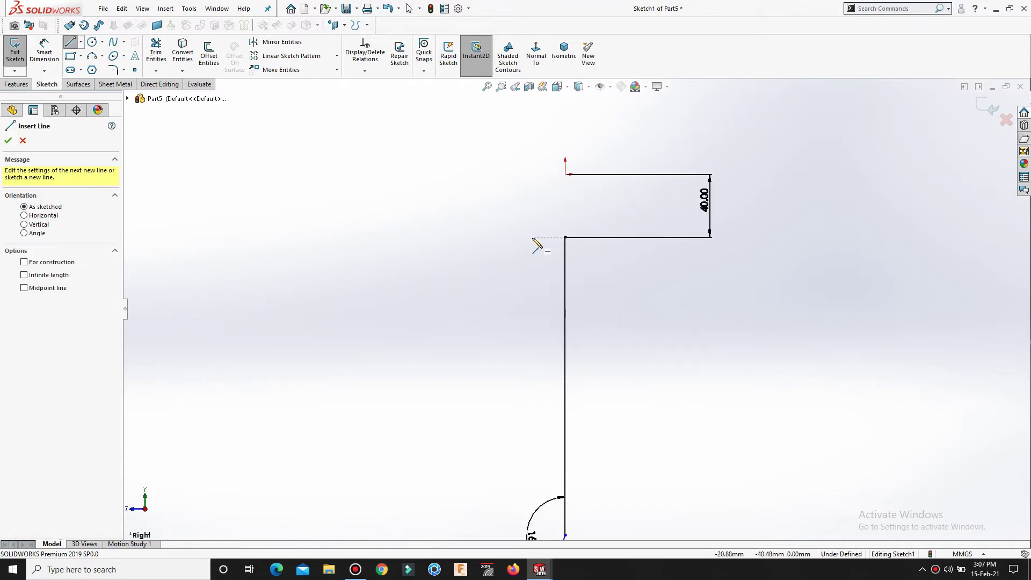
pyautogui.click(532, 238)
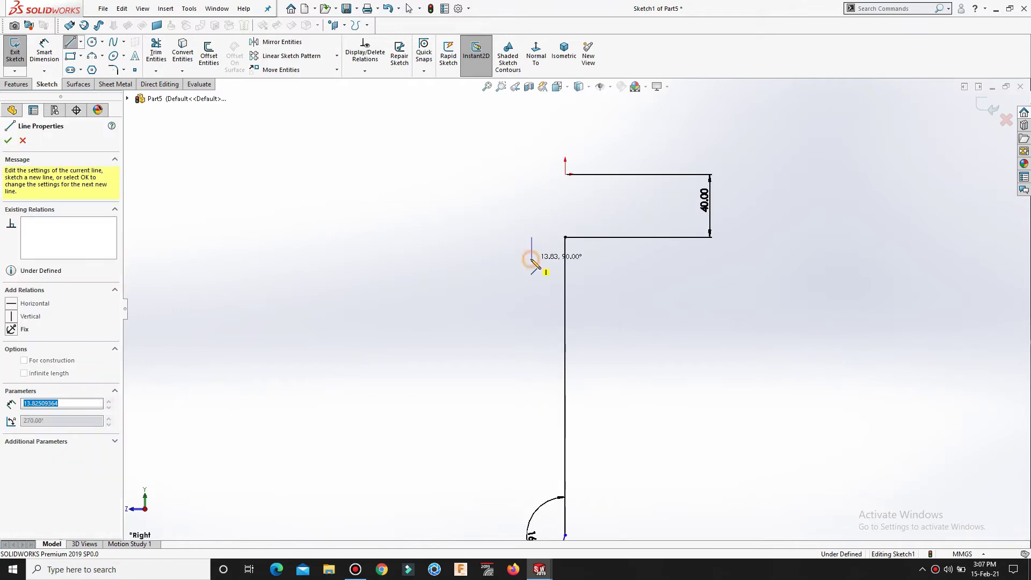
pyautogui.click(532, 259)
pyautogui.click(522, 258)
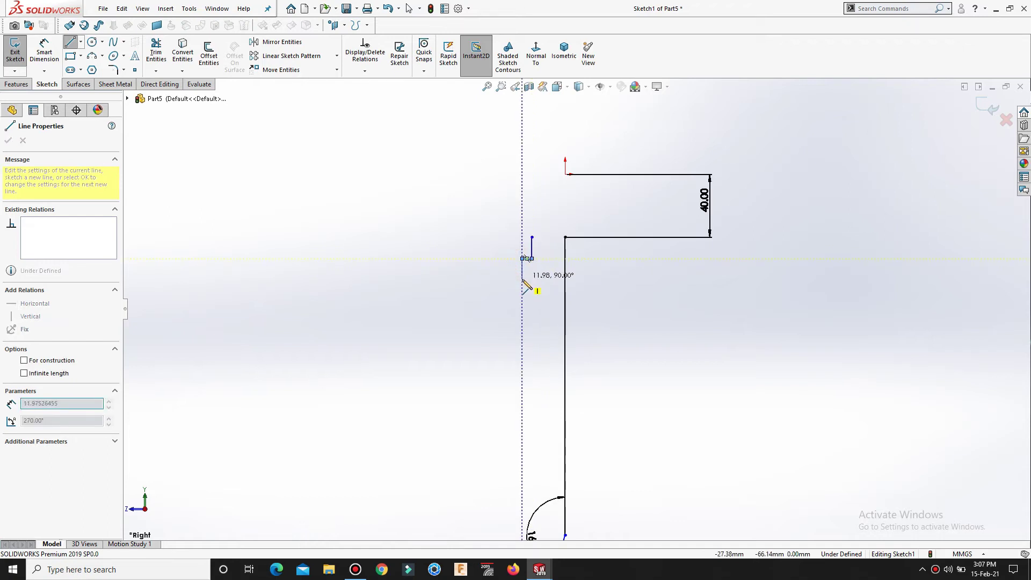
pyautogui.click(522, 287)
pyautogui.click(471, 286)
pyautogui.click(471, 302)
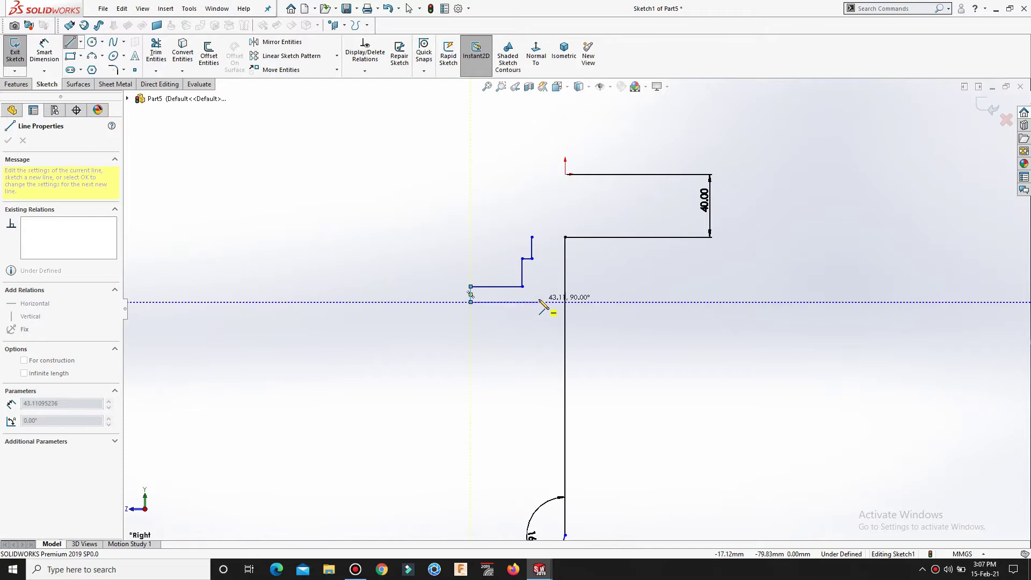
pyautogui.click(537, 302)
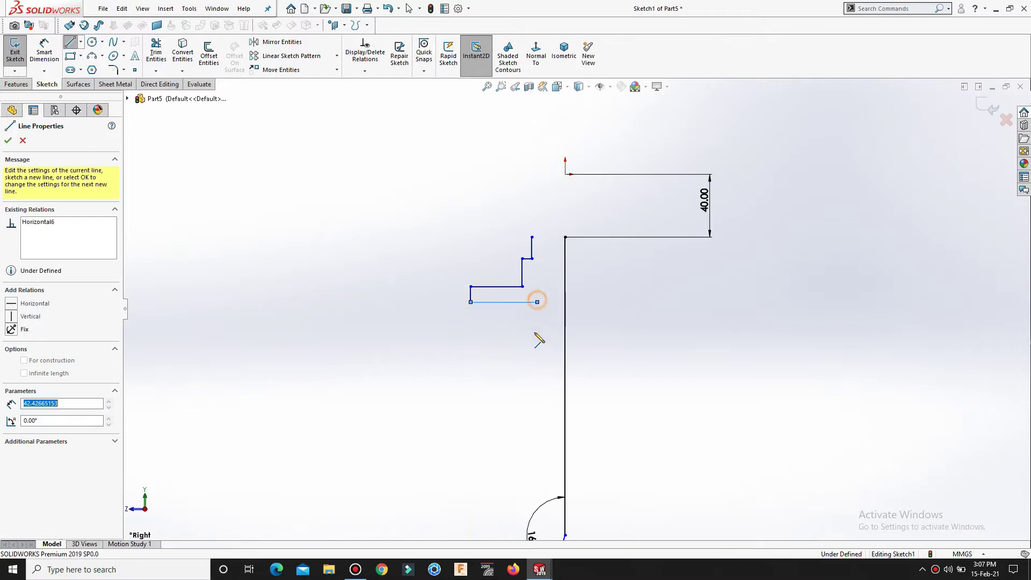
# Step: Continue the profile with the vertical body edge, a lower flange with a bottom edge about 47 mm long, and a short step toward the axis
pyautogui.click(537, 385)
pyautogui.click(471, 386)
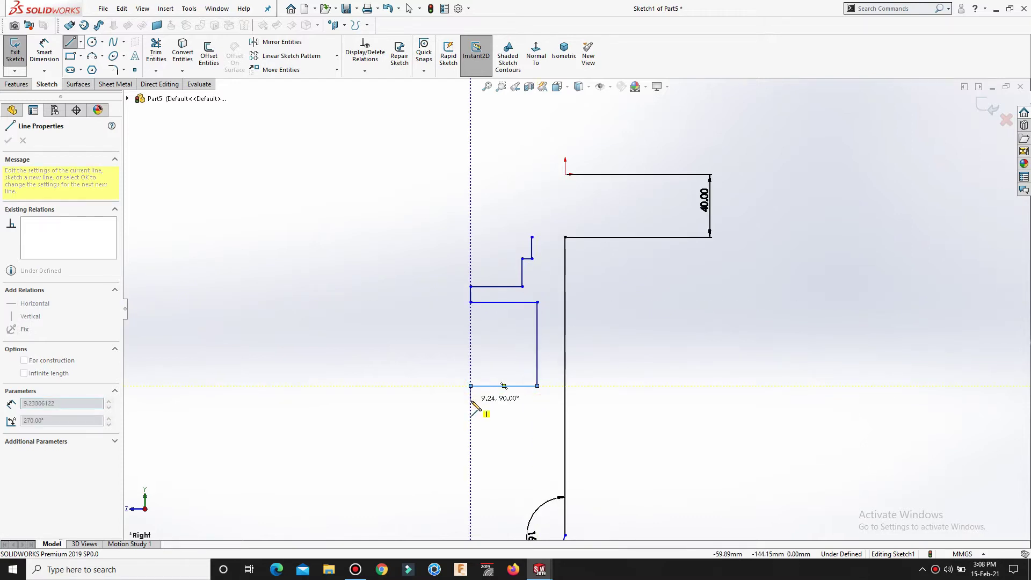
pyautogui.click(544, 400)
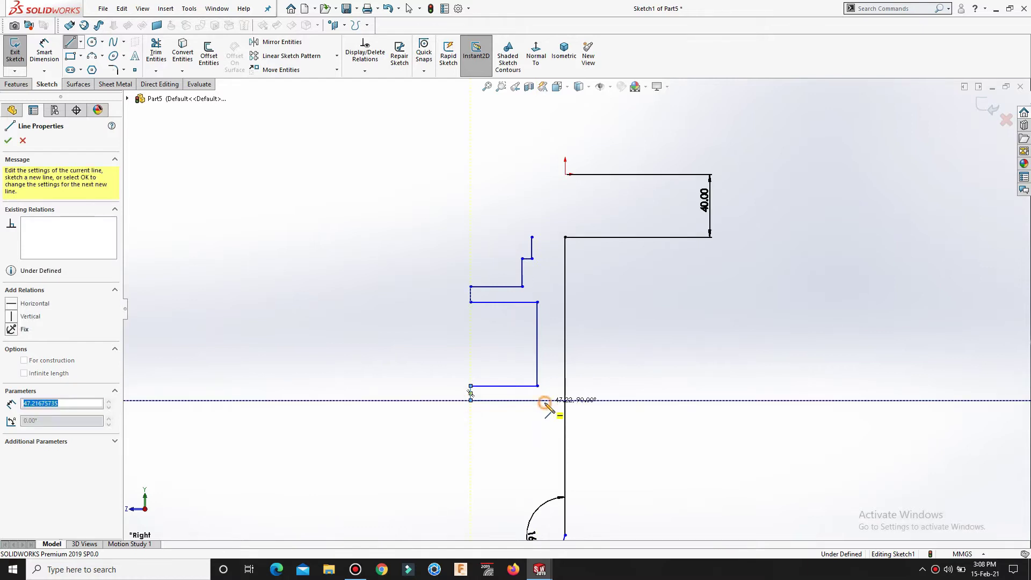
pyautogui.click(557, 413)
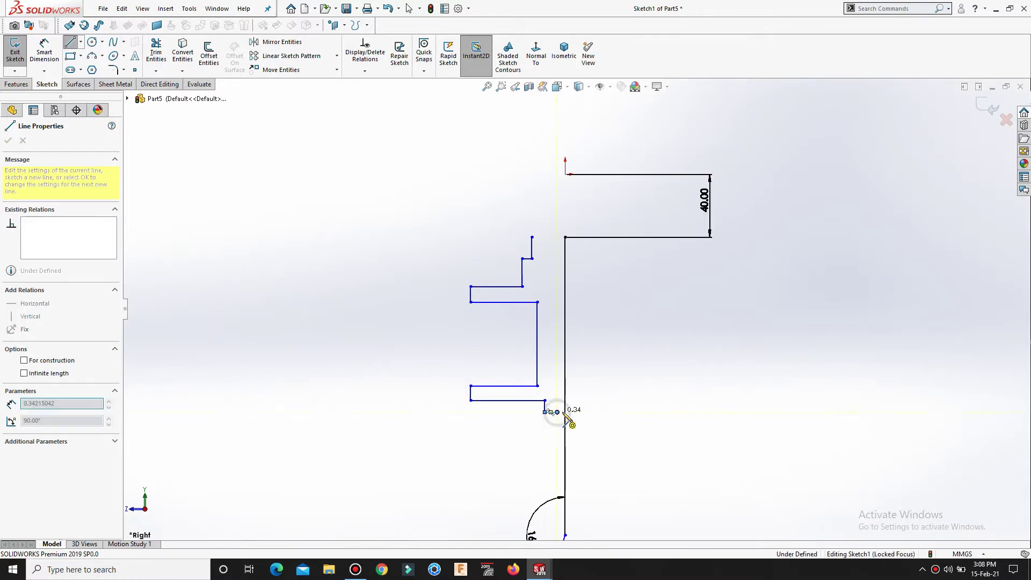
pyautogui.rightClick(559, 412)
pyautogui.click(583, 418)
# Step: Dimension the second vertical edge of the stepped profile, just above the upper flange, as 14 mm
pyautogui.scroll(-1, 594, 339)
pyautogui.press('s')
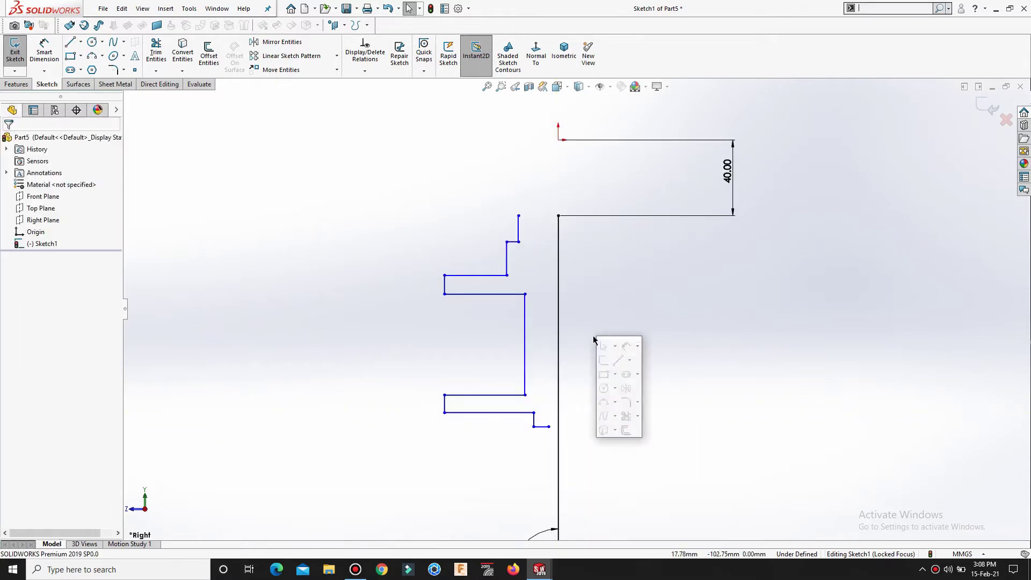
pyautogui.click(627, 344)
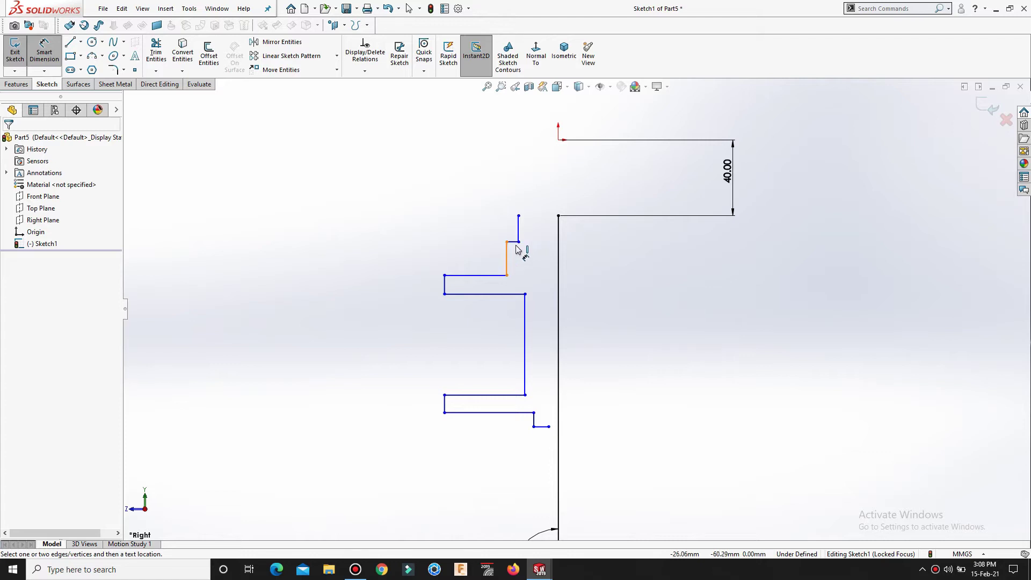
pyautogui.click(507, 267)
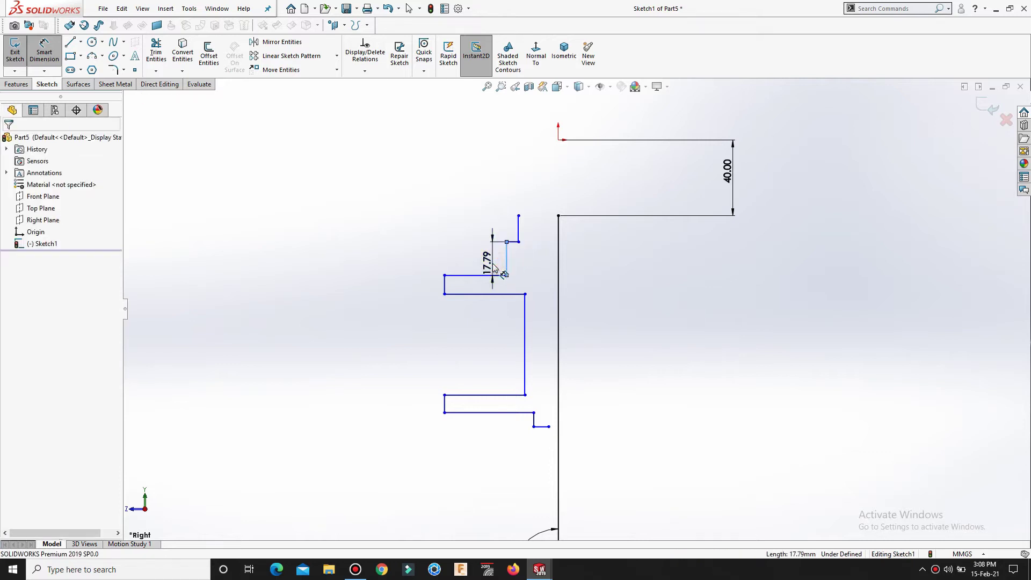
pyautogui.click(493, 267)
pyautogui.write('14')
pyautogui.press('Return')
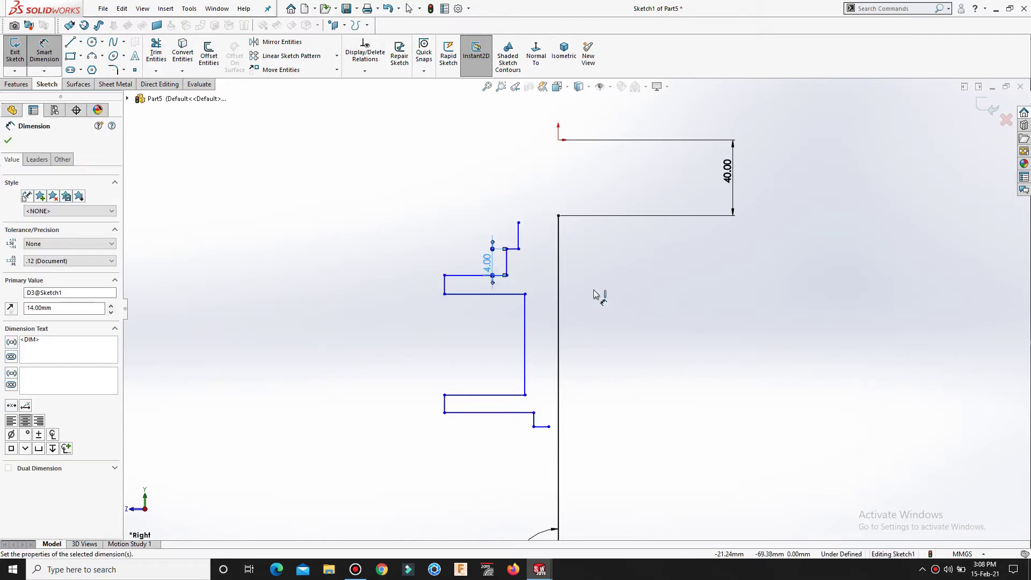
pyautogui.click(619, 295)
pyautogui.moveTo(638, 345); pyautogui.dragTo(614, 239, button='right')
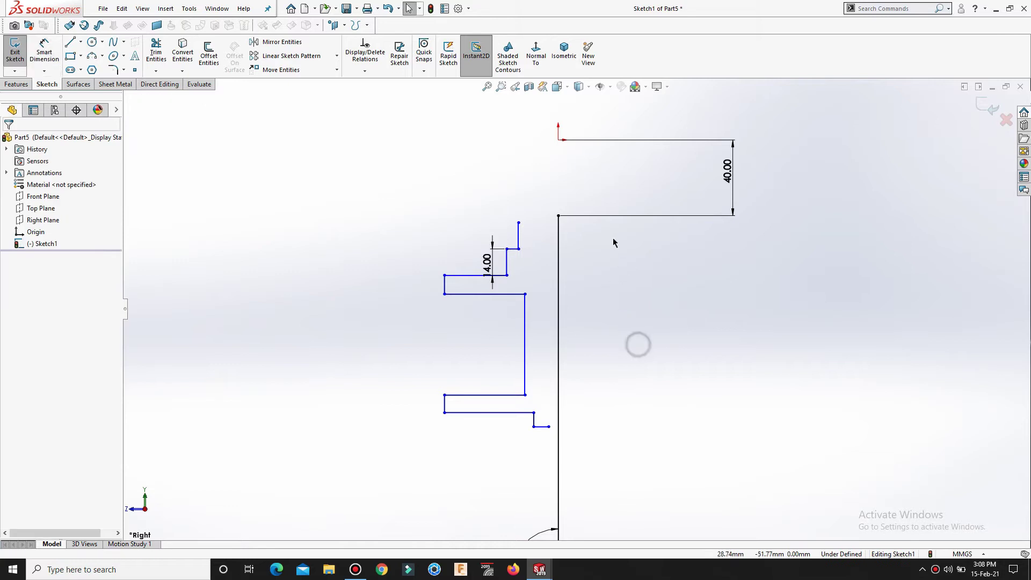
# Step: Add a Horizontal relation between the stepped profile's top endpoint and the vertical line's upper endpoint
pyautogui.click(519, 223)
pyautogui.keyDown('ctrl'); pyautogui.click(559, 216); pyautogui.keyUp('ctrl')
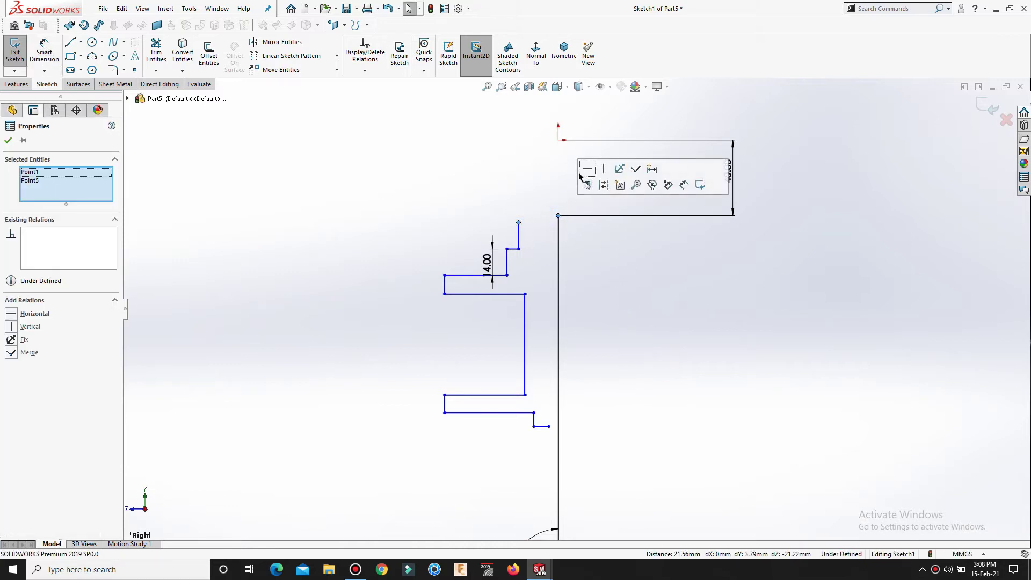
pyautogui.click(587, 169)
pyautogui.click(620, 301)
# Step: Dimension the height from the stepped profile's top endpoint to its short bottom line as 84.5 mm
pyautogui.moveTo(635, 318); pyautogui.dragTo(672, 325, button='right')
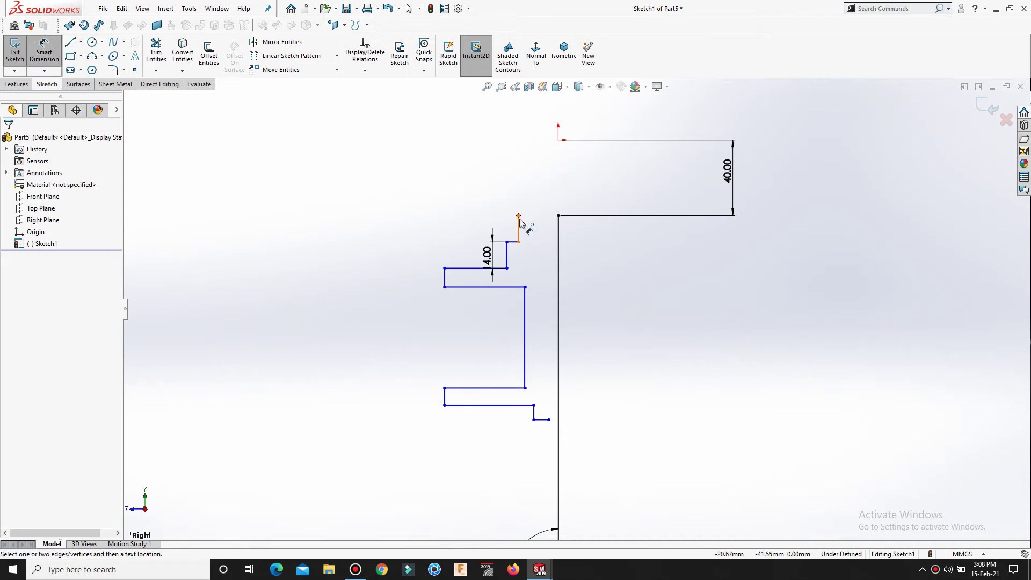
pyautogui.click(519, 217)
pyautogui.click(540, 420)
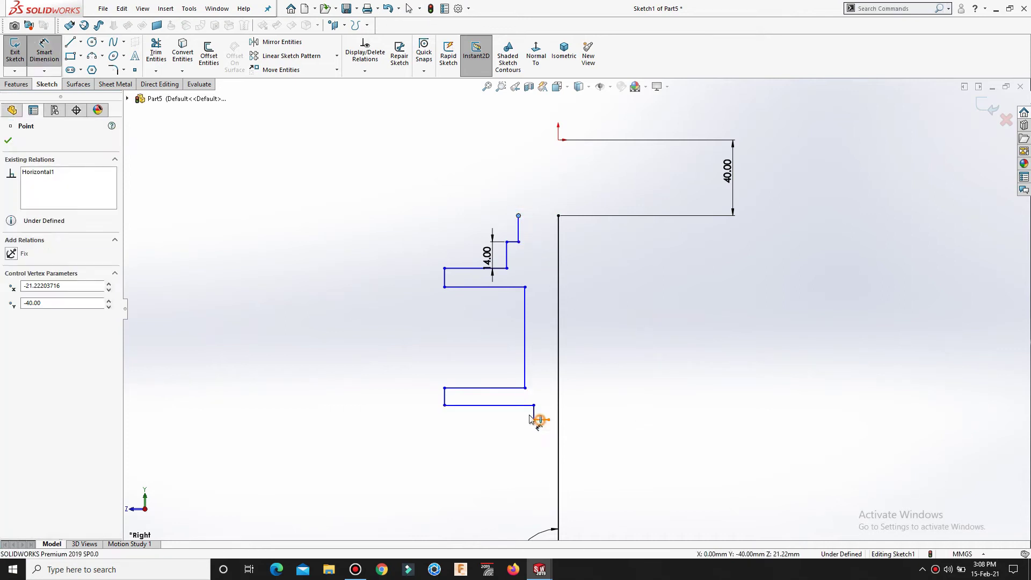
pyautogui.click(353, 322)
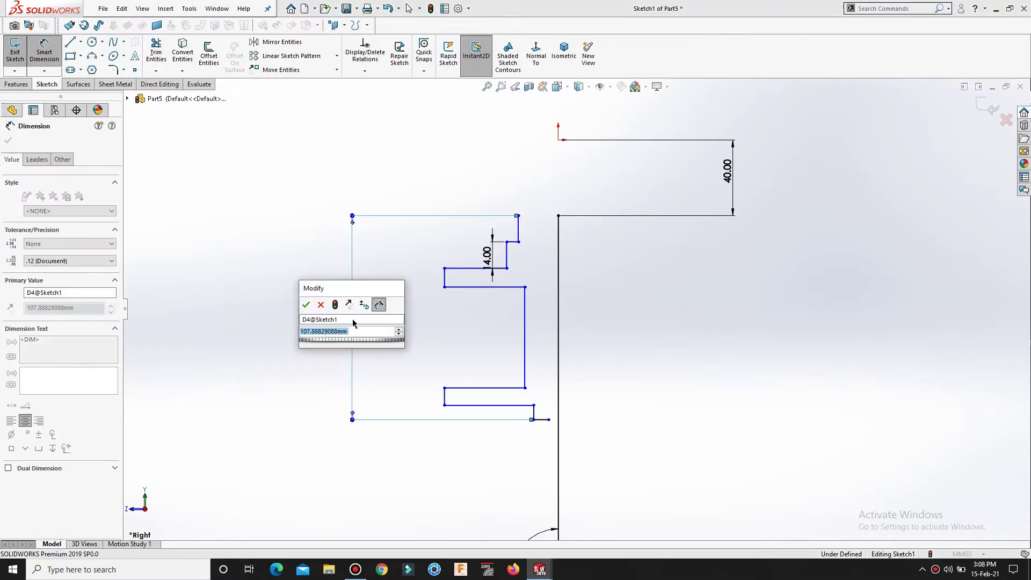
pyautogui.write('84.5')
pyautogui.press('Return')
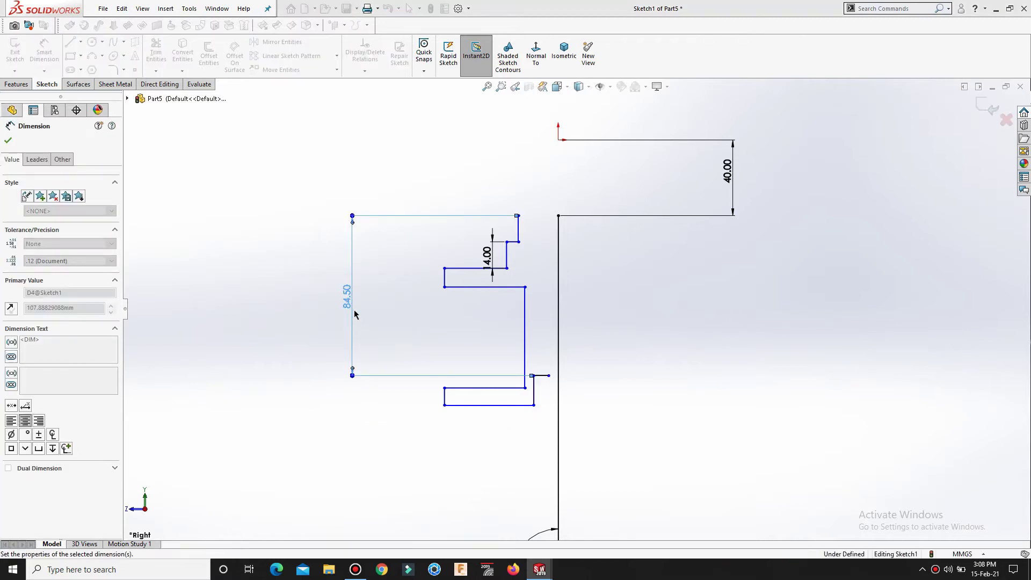
pyautogui.press('Escape')
pyautogui.press('Escape')
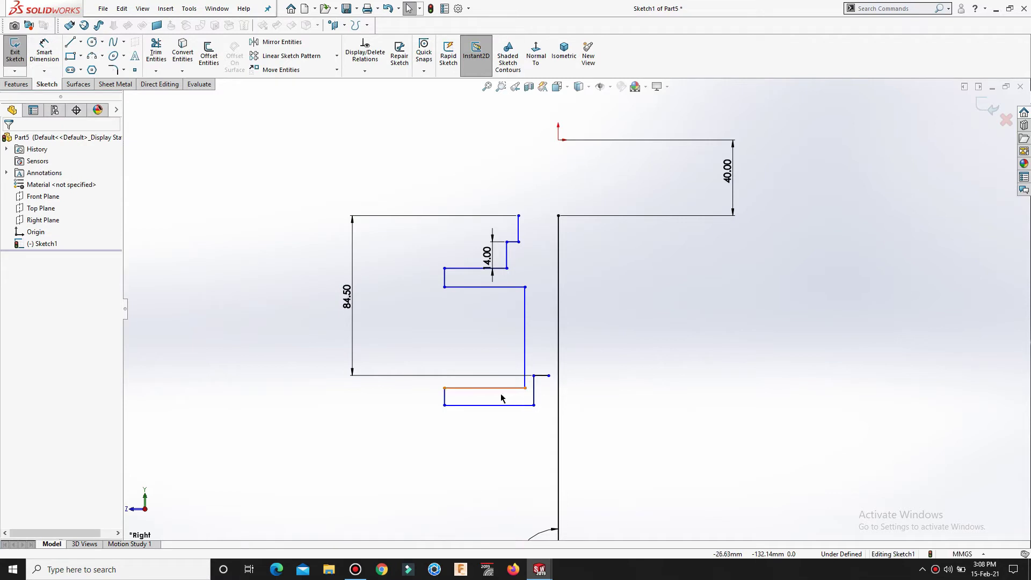
# Step: Move the lower flange's top and bottom edges up so both lie above the profile's short bottom line
pyautogui.moveTo(500, 390); pyautogui.dragTo(498, 352)
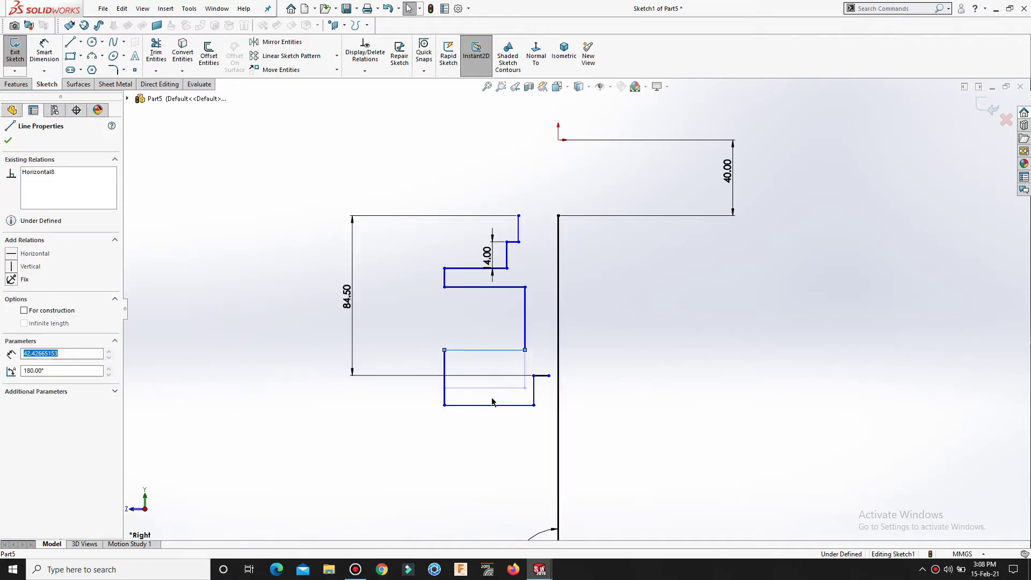
pyautogui.press('Escape')
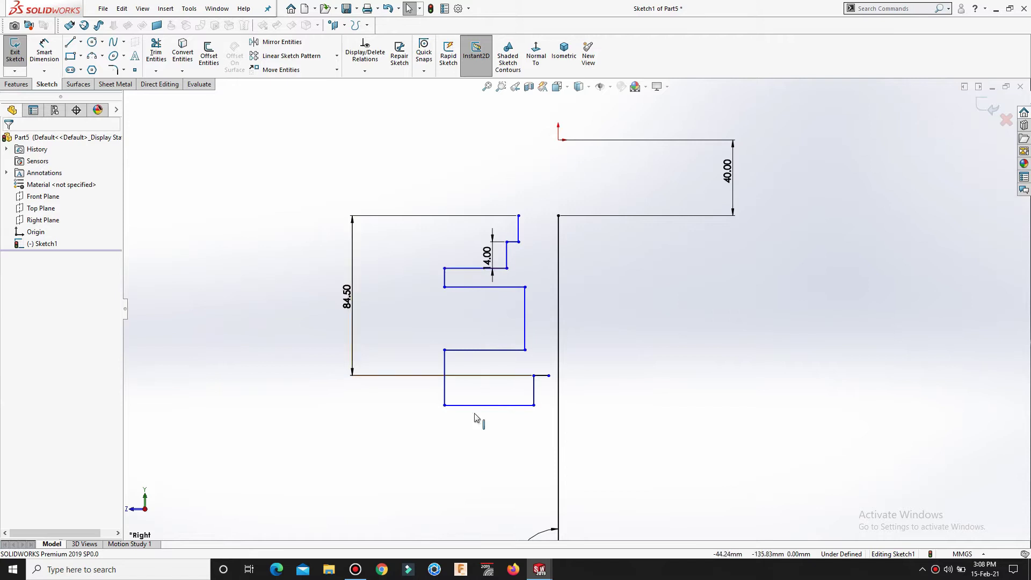
pyautogui.moveTo(476, 383); pyautogui.dragTo(479, 367)
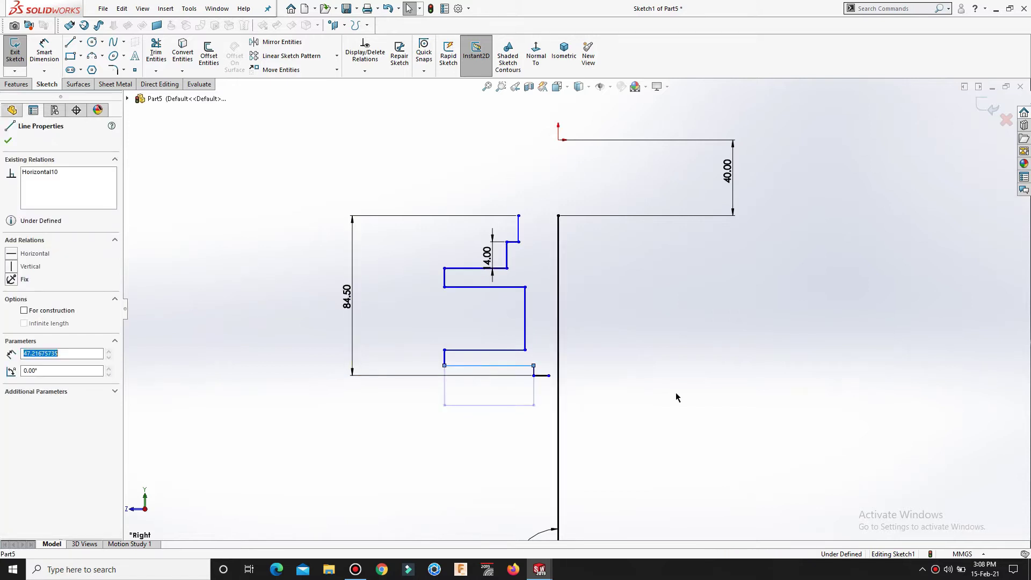
pyautogui.press('Escape')
# Step: Dimension the distance from the upper flange's top edge to the lower flange's bottom edge as 57.5 mm
pyautogui.press('s')
pyautogui.click(750, 403)
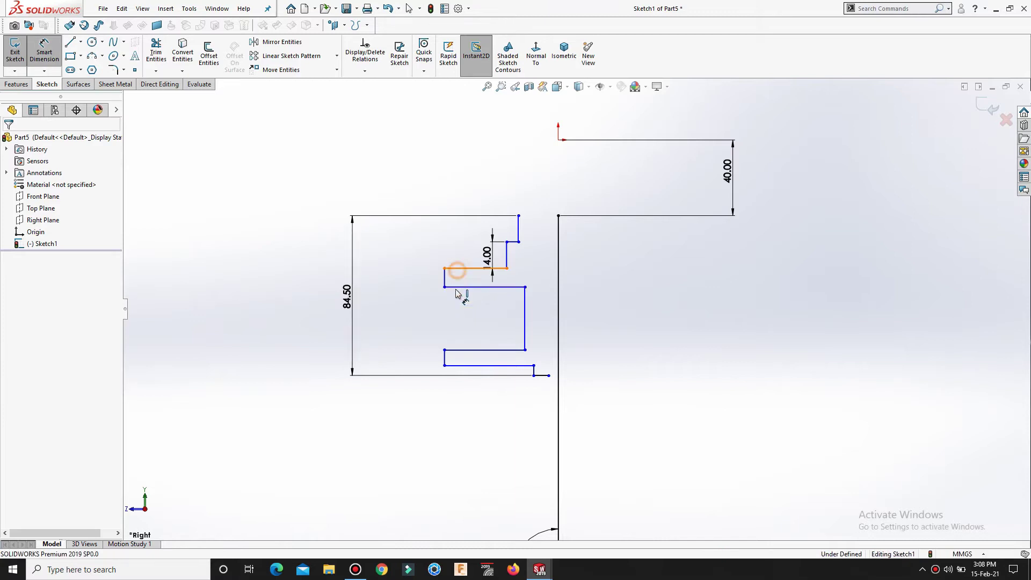
pyautogui.click(465, 367)
pyautogui.click(476, 268)
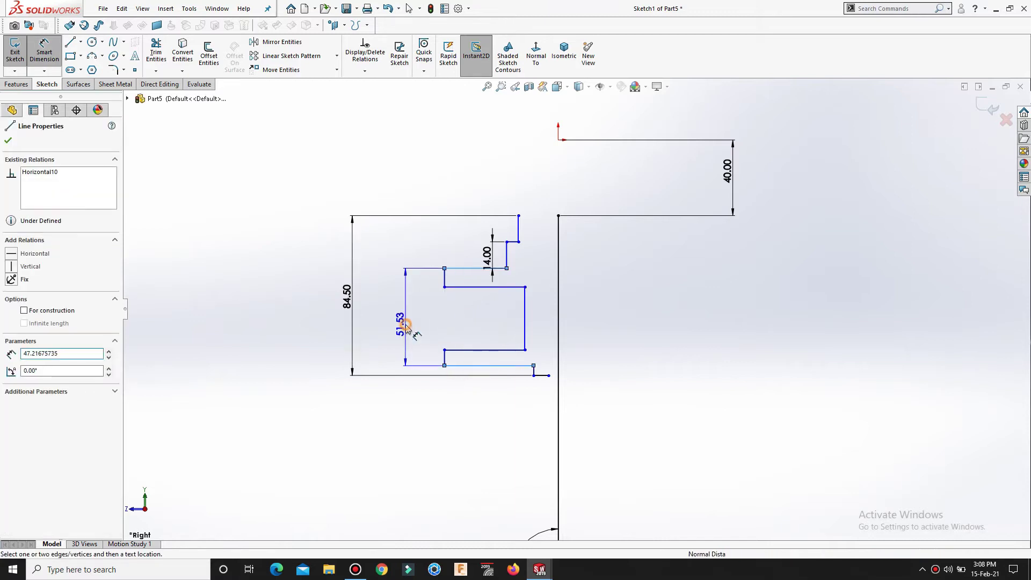
pyautogui.click(407, 328)
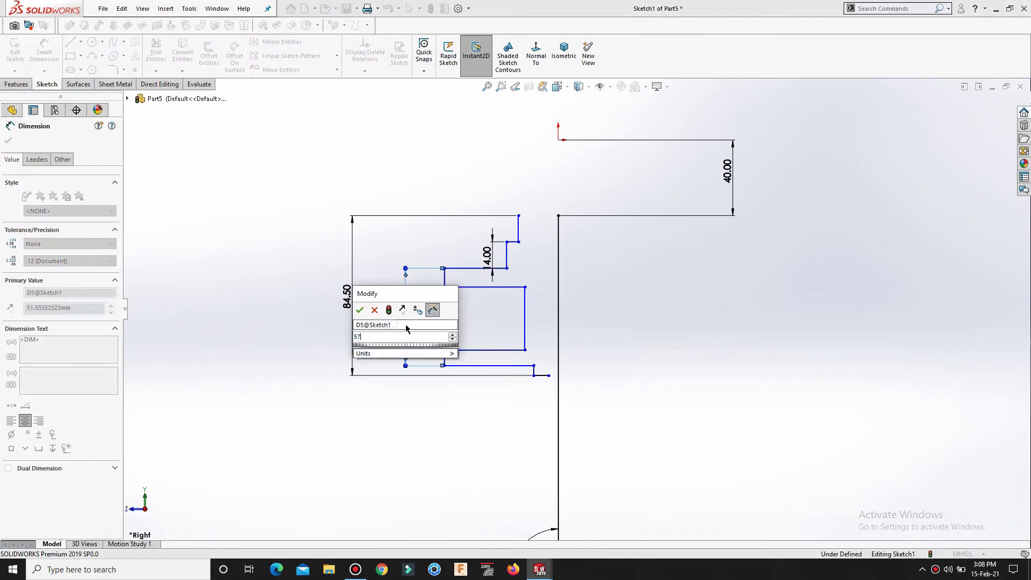
pyautogui.write('57.5')
pyautogui.press('Return')
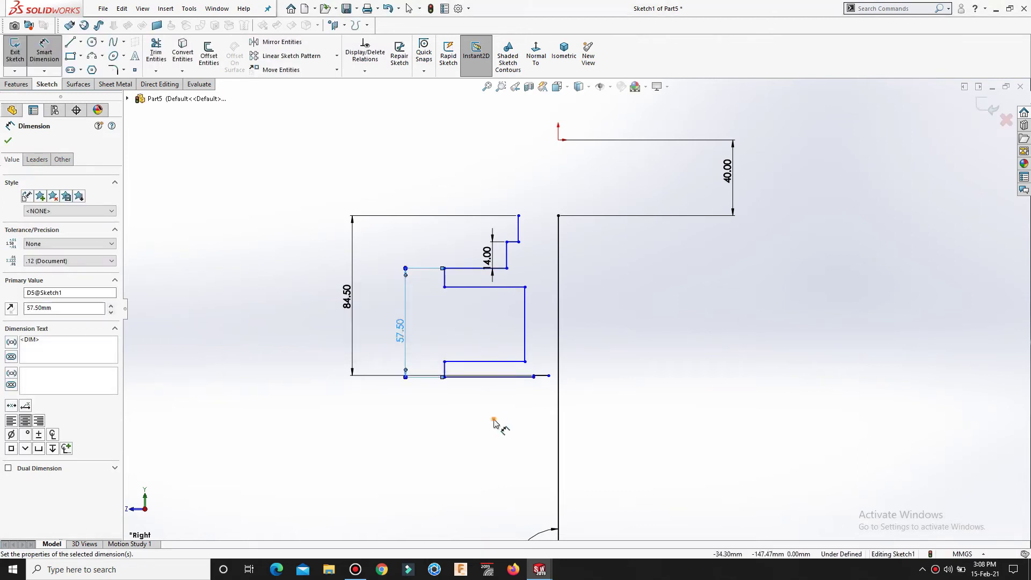
pyautogui.click(491, 417)
pyautogui.scroll(-2, 531, 409)
pyautogui.press('Escape')
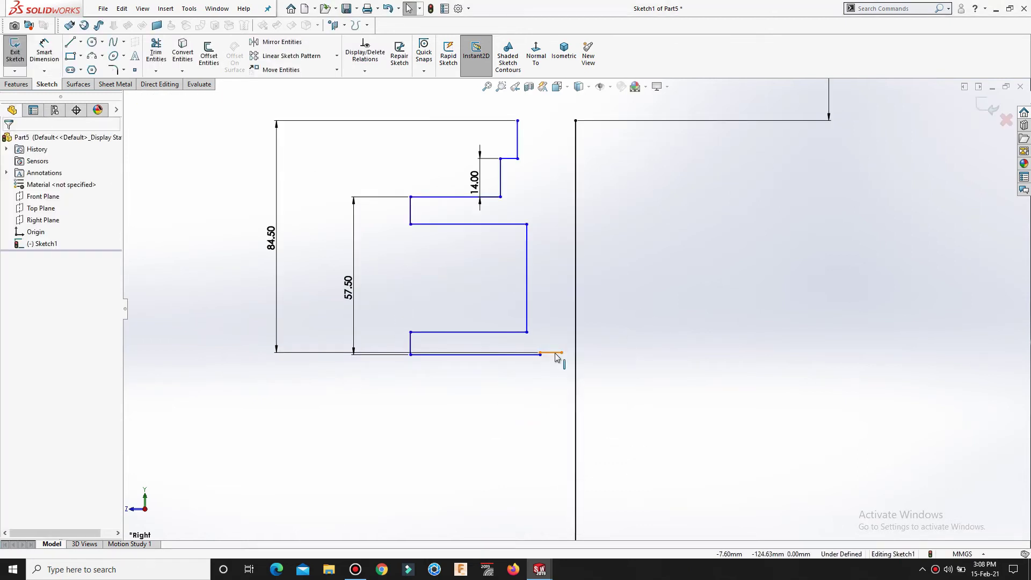
# Step: Move the lower flange's top and bottom edges up again so the flange clears the short bottom line
pyautogui.click(558, 361)
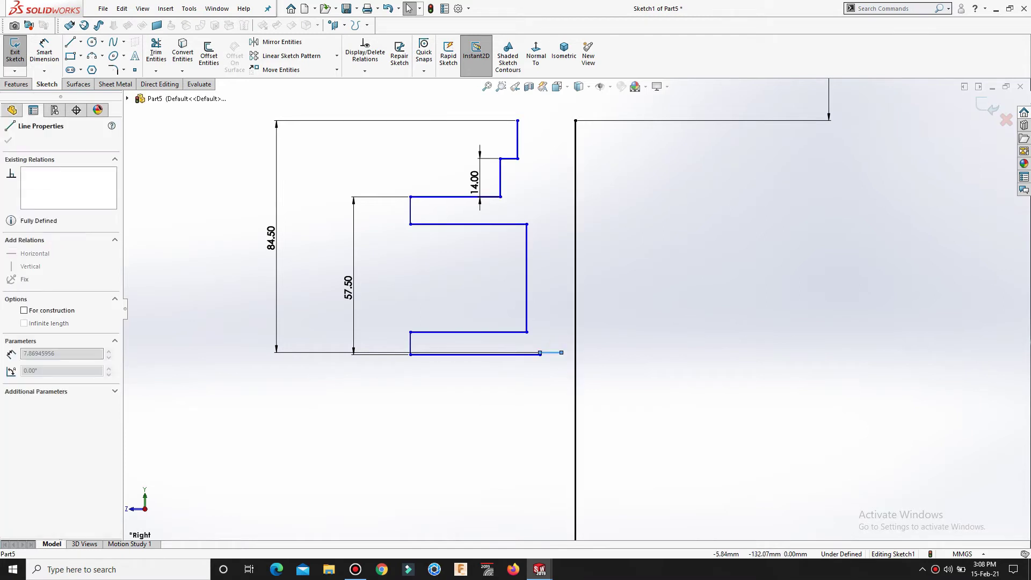
pyautogui.click(509, 417)
pyautogui.moveTo(457, 333); pyautogui.dragTo(459, 306)
pyautogui.moveTo(454, 355); pyautogui.dragTo(454, 341)
pyautogui.click(449, 405)
# Step: Dimension the short vertical edge between the lower flange's bottom edge and the short bottom line as 5 mm
pyautogui.keyDown('ctrl'); pyautogui.moveTo(659, 278); pyautogui.dragTo(661, 311, button='middle'); pyautogui.keyUp('ctrl')
pyautogui.moveTo(666, 356); pyautogui.dragTo(664, 309, button='right')
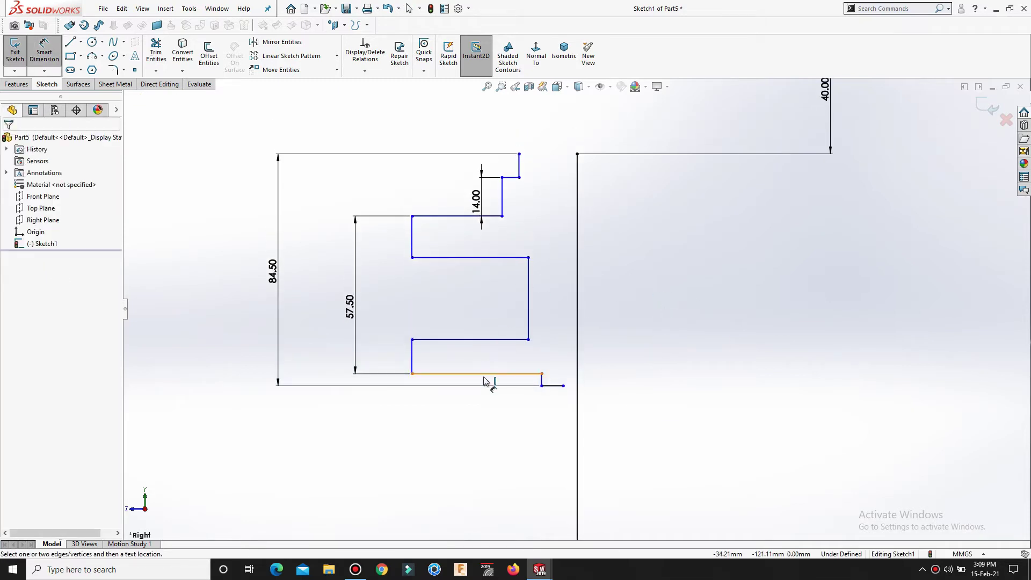
pyautogui.click(507, 382)
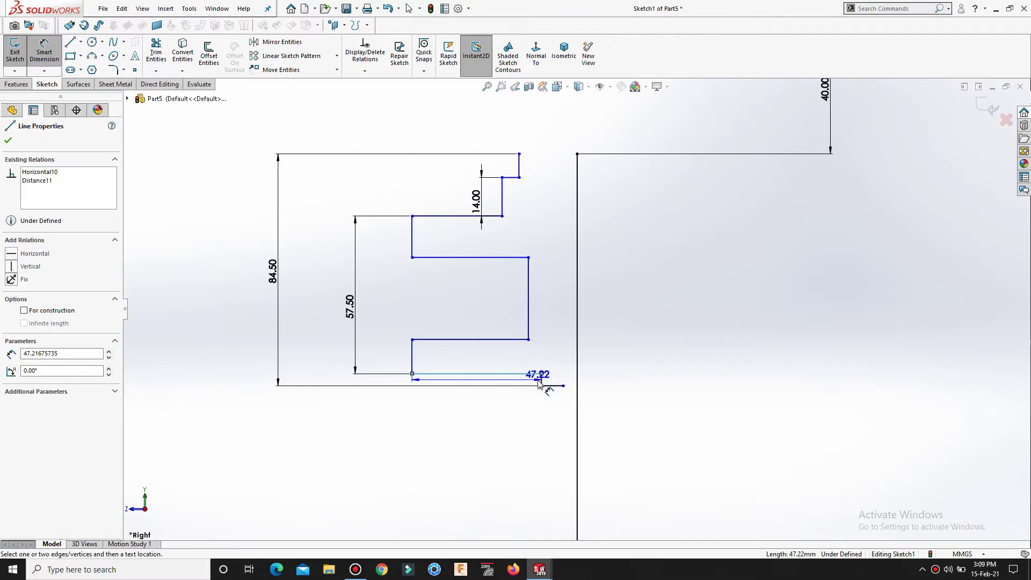
pyautogui.press('Escape')
pyautogui.click(542, 380)
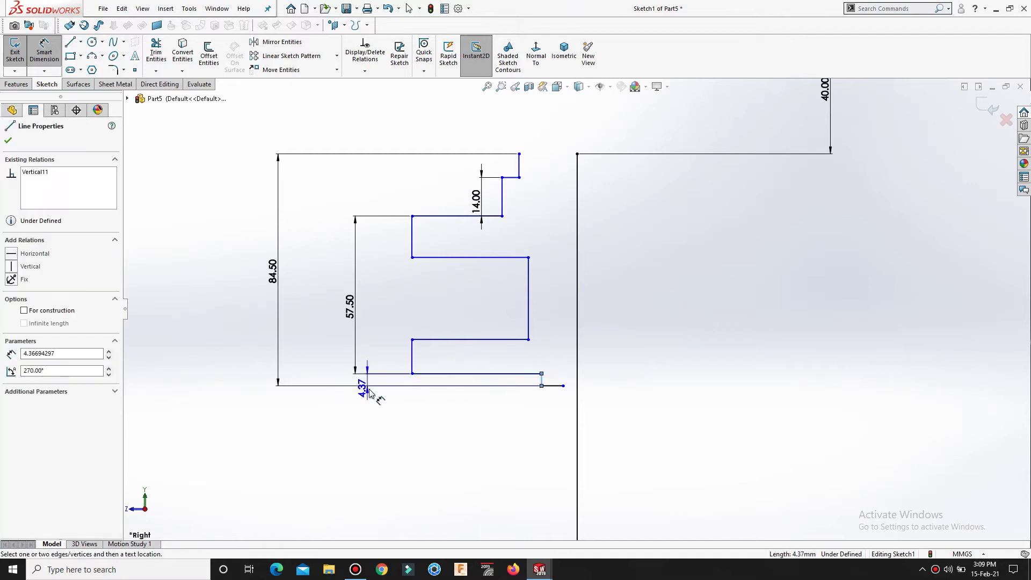
pyautogui.click(369, 394)
pyautogui.write('5')
pyautogui.press('Return')
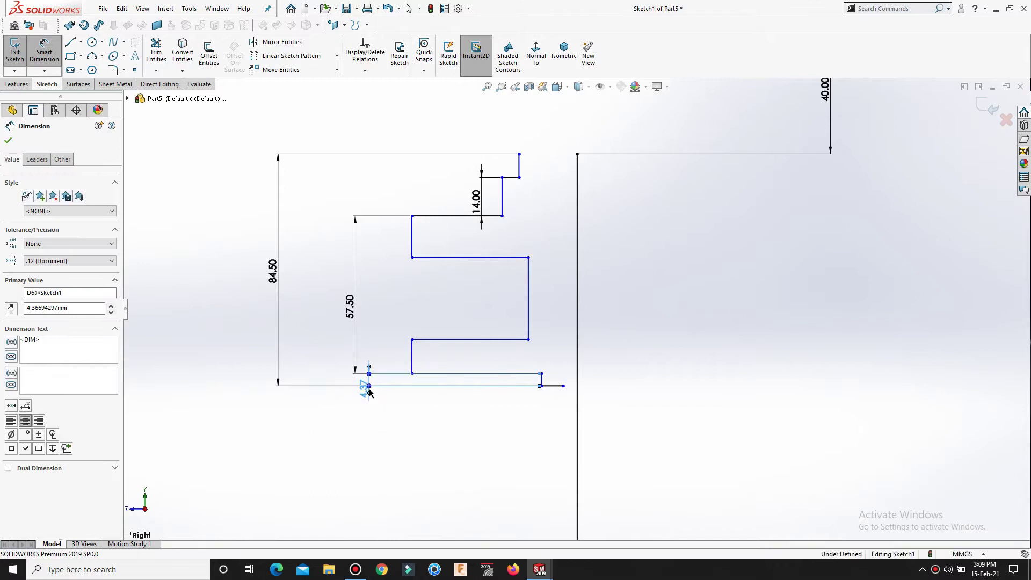
pyautogui.click(422, 427)
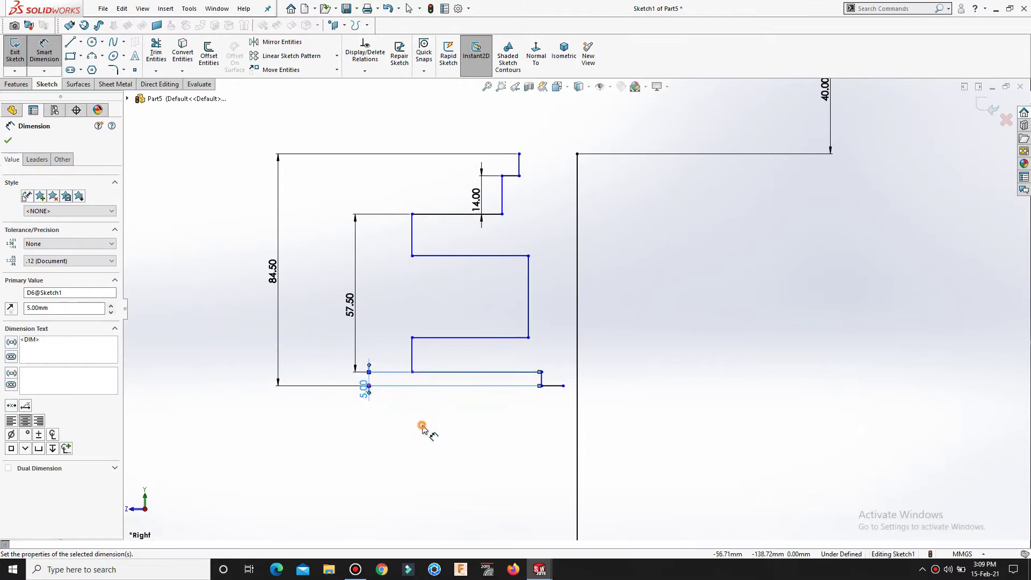
pyautogui.click(450, 256)
pyautogui.click(464, 336)
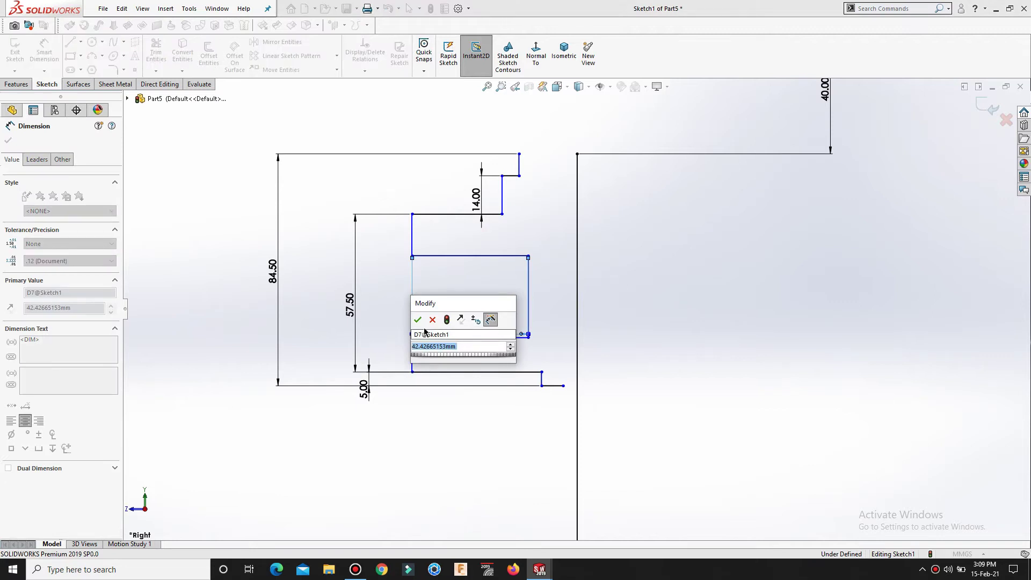
pyautogui.click(432, 321)
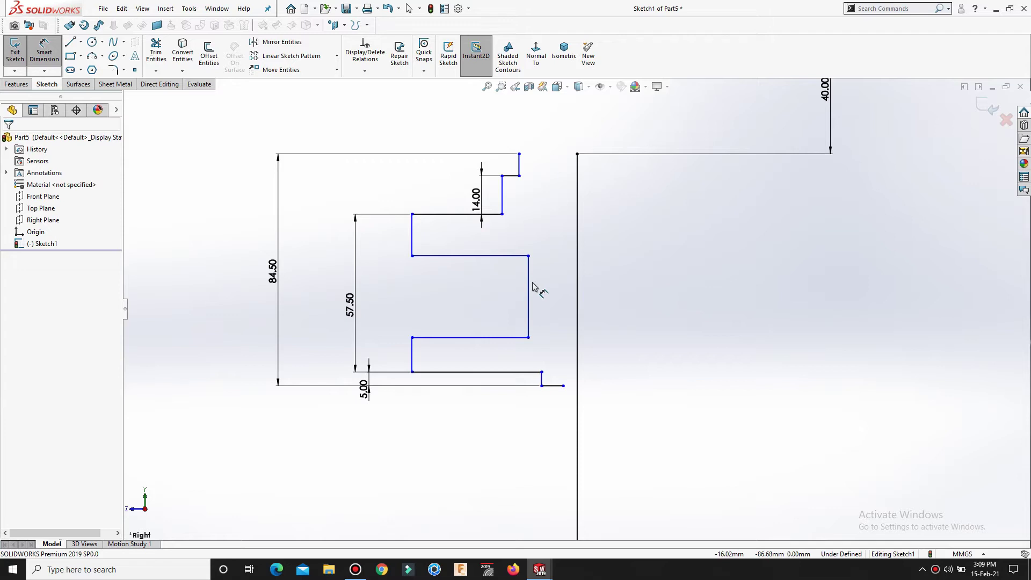
# Step: Dimension the vertical body edge between the two flanges as 45 mm
pyautogui.click(509, 300)
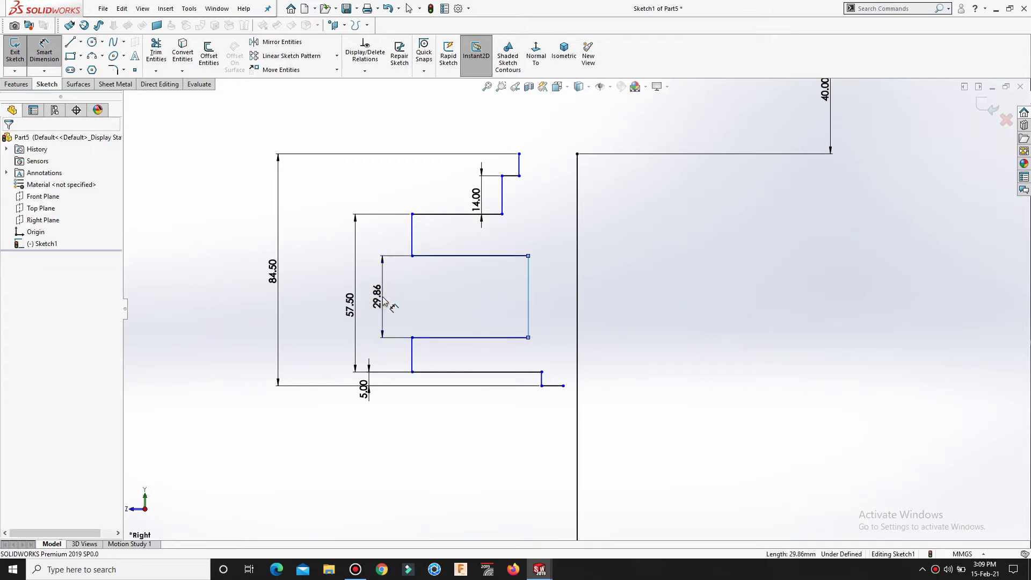
pyautogui.click(383, 297)
pyautogui.write('45')
pyautogui.press('Return')
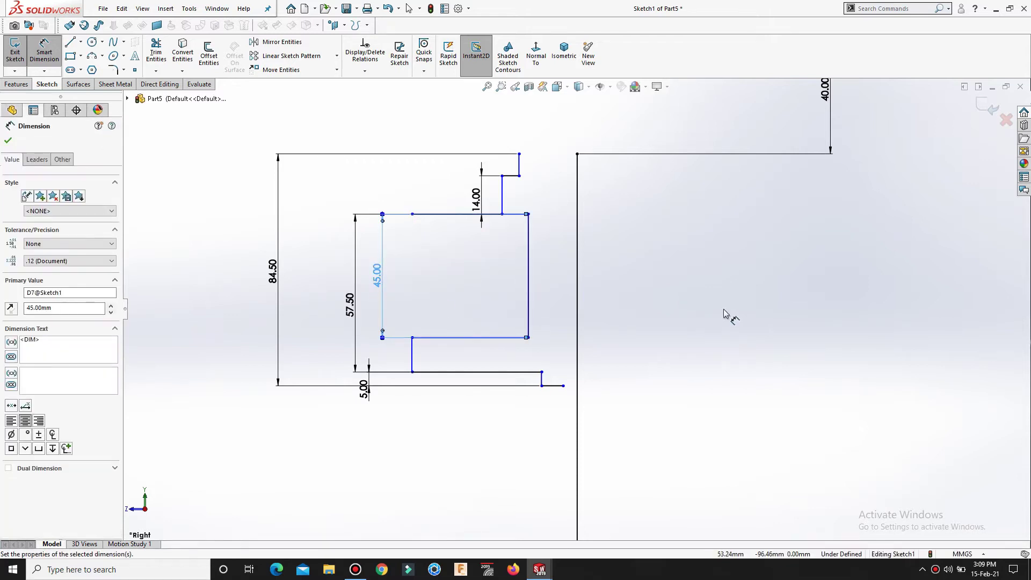
pyautogui.press('Escape')
pyautogui.press('Escape')
# Step: Shift the lower corner of the profile's topmost step slightly away from the centre line
pyautogui.scroll(-3, 513, 215)
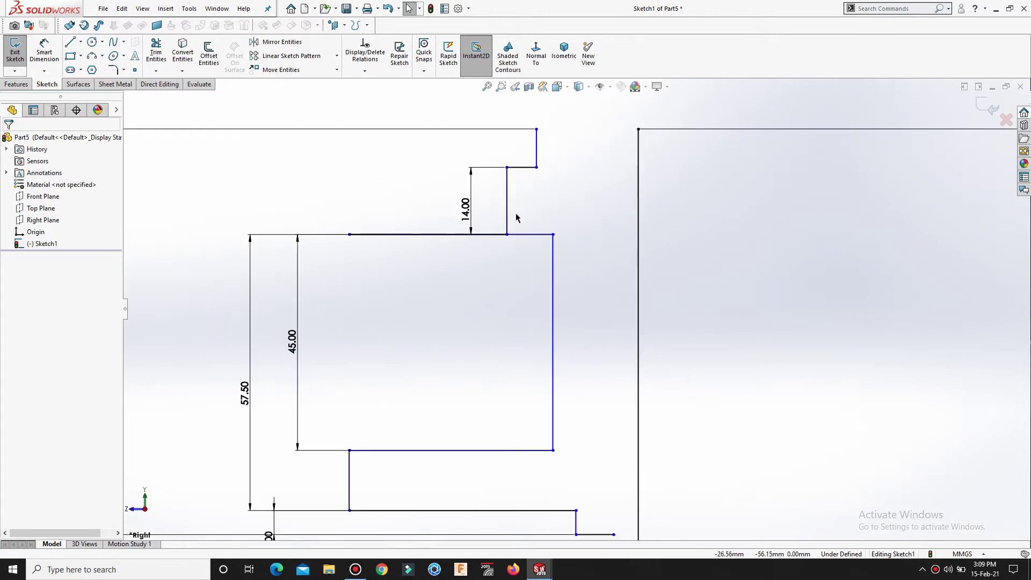
pyautogui.scroll(-2, 516, 217)
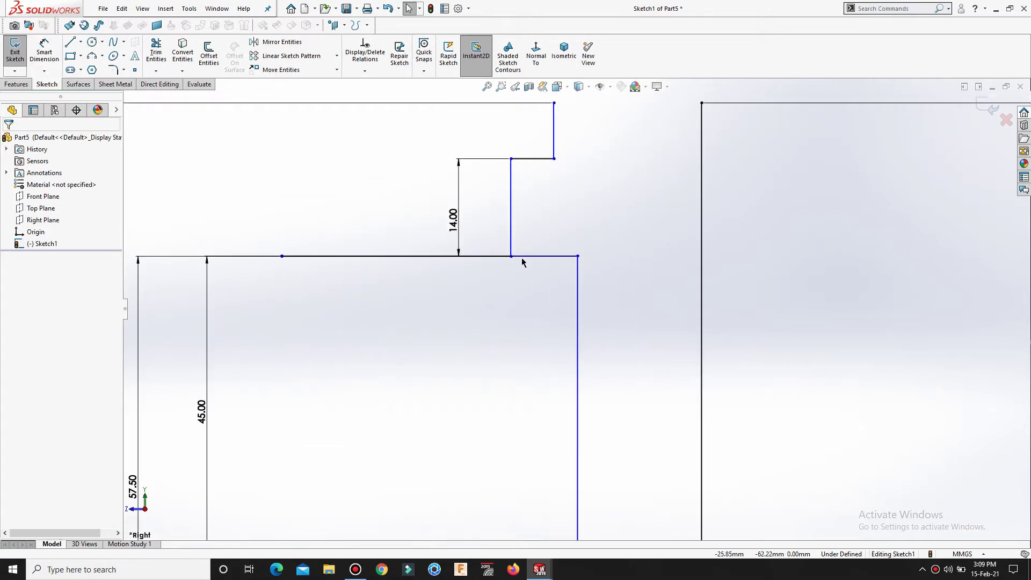
pyautogui.click(535, 148)
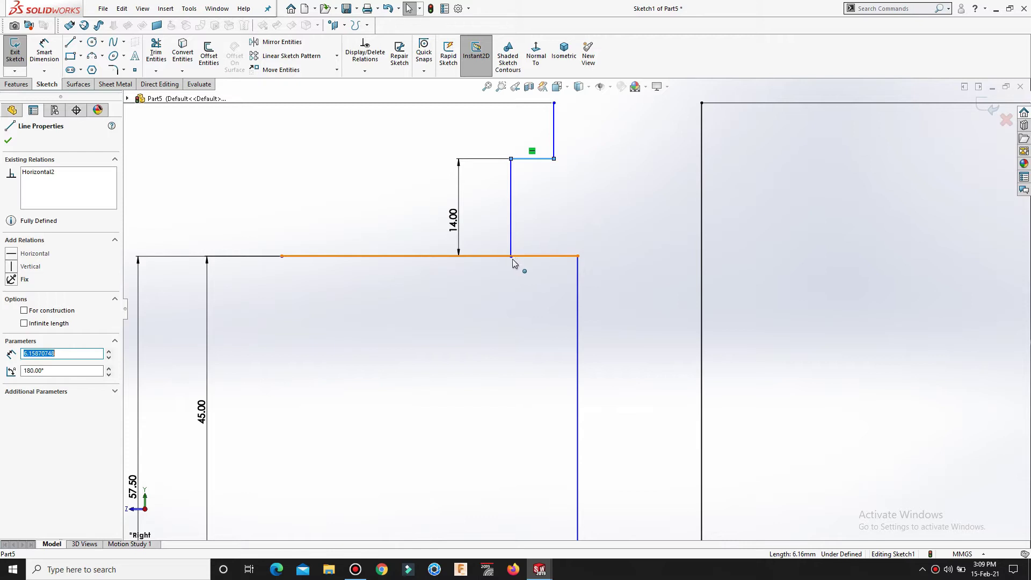
pyautogui.click(562, 189)
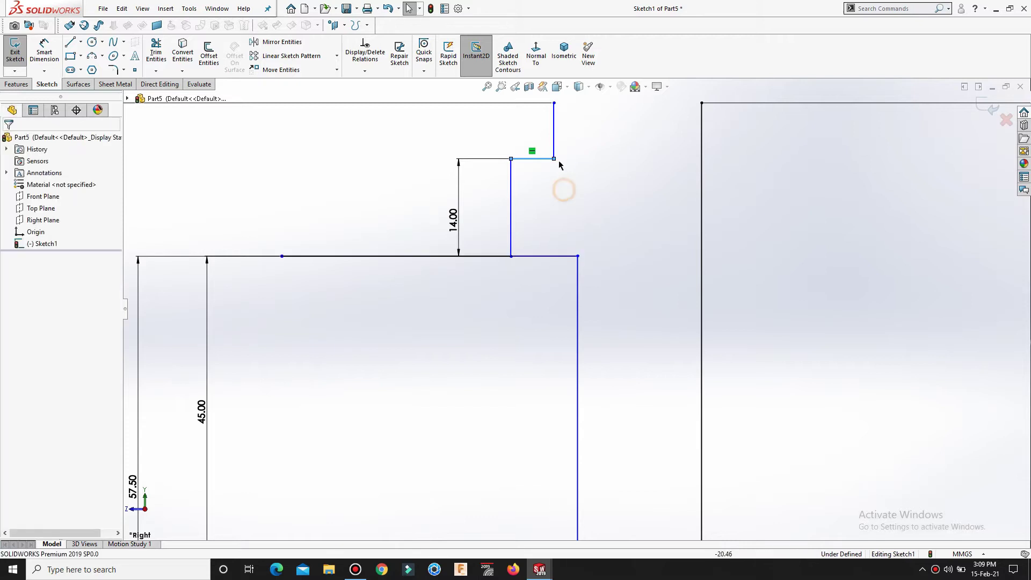
pyautogui.moveTo(554, 158); pyautogui.dragTo(560, 137)
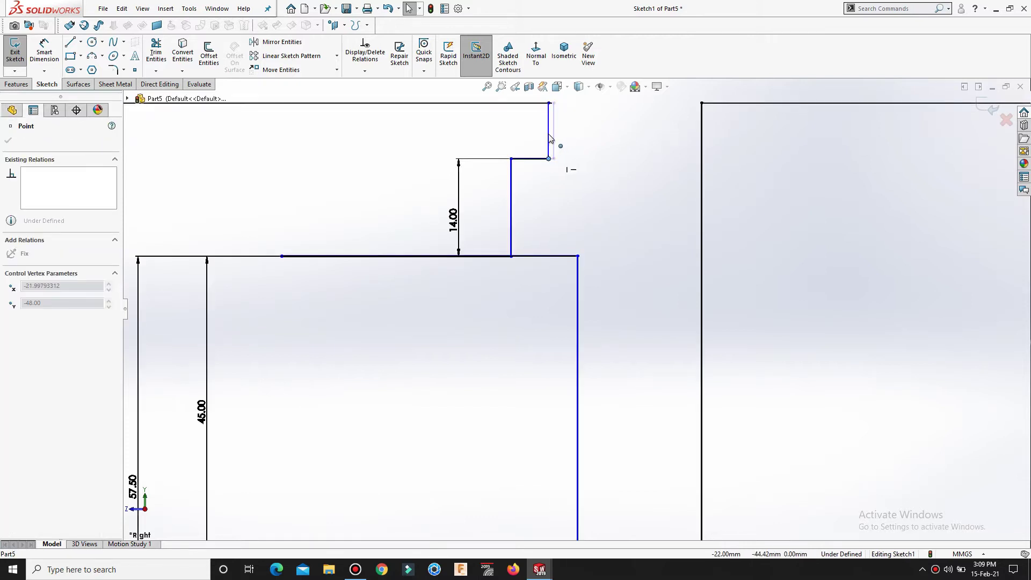
pyautogui.click(582, 200)
# Step: Move the upper flange's bottom edge down so that it lies below the flange's top edge
pyautogui.moveTo(533, 257); pyautogui.dragTo(533, 295)
pyautogui.scroll(4, 477, 343)
pyautogui.click(209, 421)
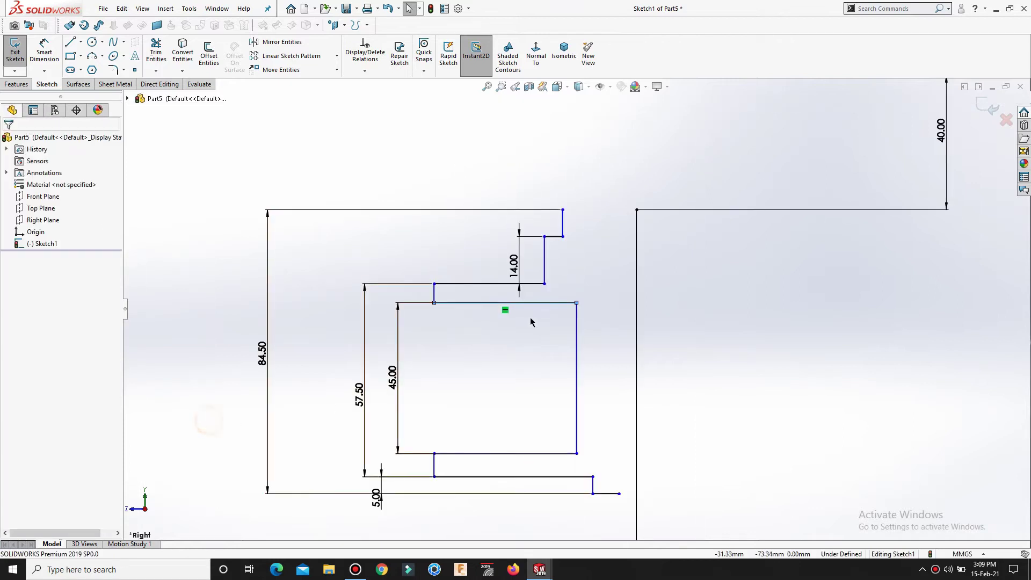
pyautogui.scroll(-2, 524, 318)
pyautogui.scroll(3, 532, 357)
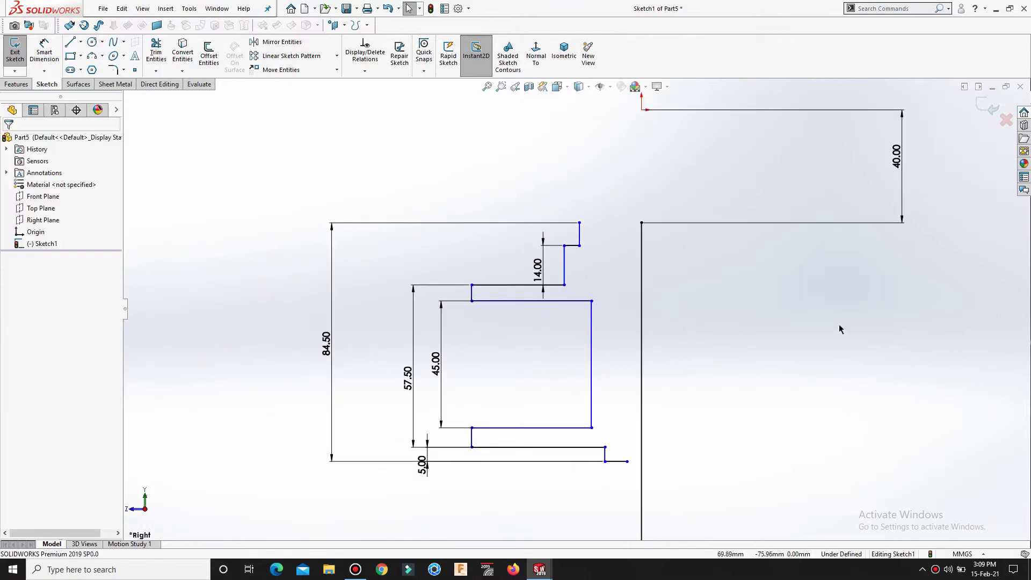
# Step: Dimension the distance from the profile's topmost vertical edge to the vertical centre line as 9 mm
pyautogui.scroll(-1, 612, 363)
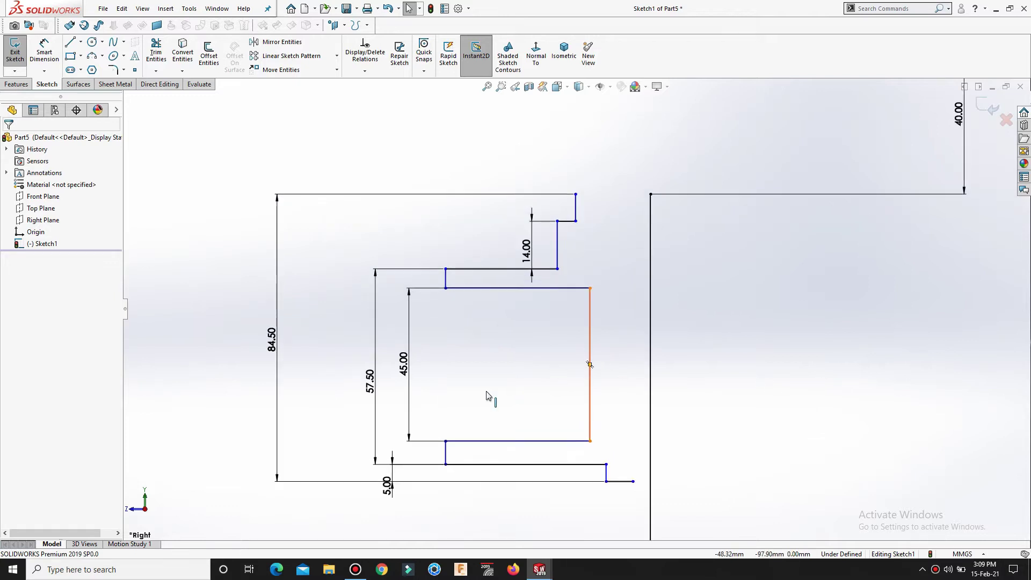
pyautogui.moveTo(800, 375); pyautogui.dragTo(795, 333, button='right')
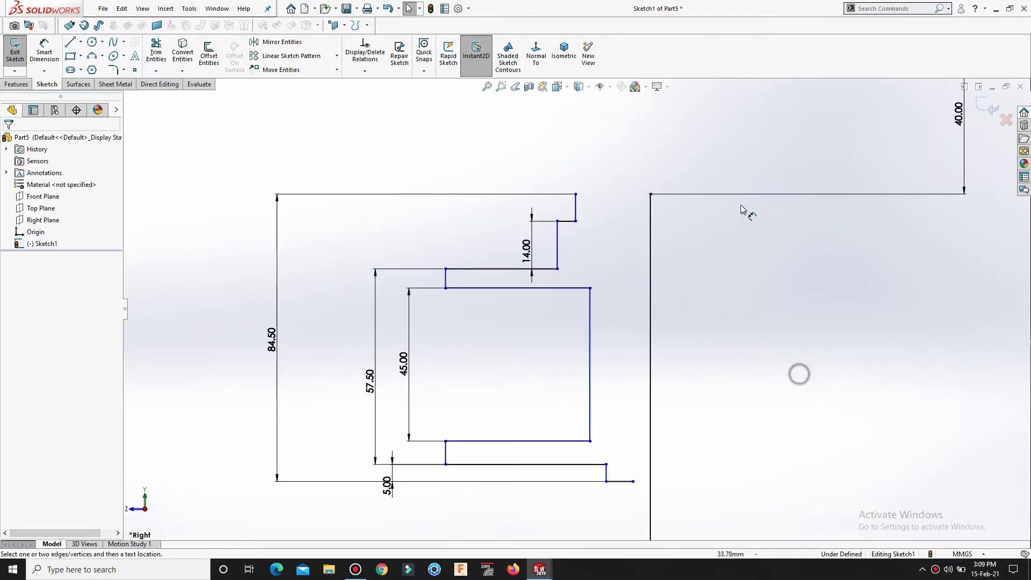
pyautogui.click(576, 211)
pyautogui.click(650, 225)
pyautogui.click(670, 225)
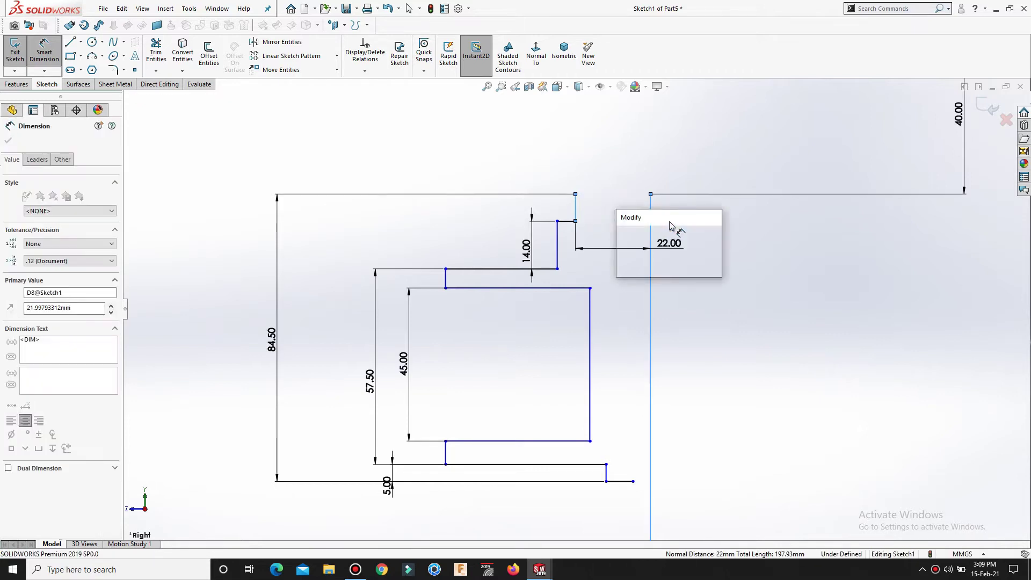
pyautogui.write('9')
pyautogui.press('Return')
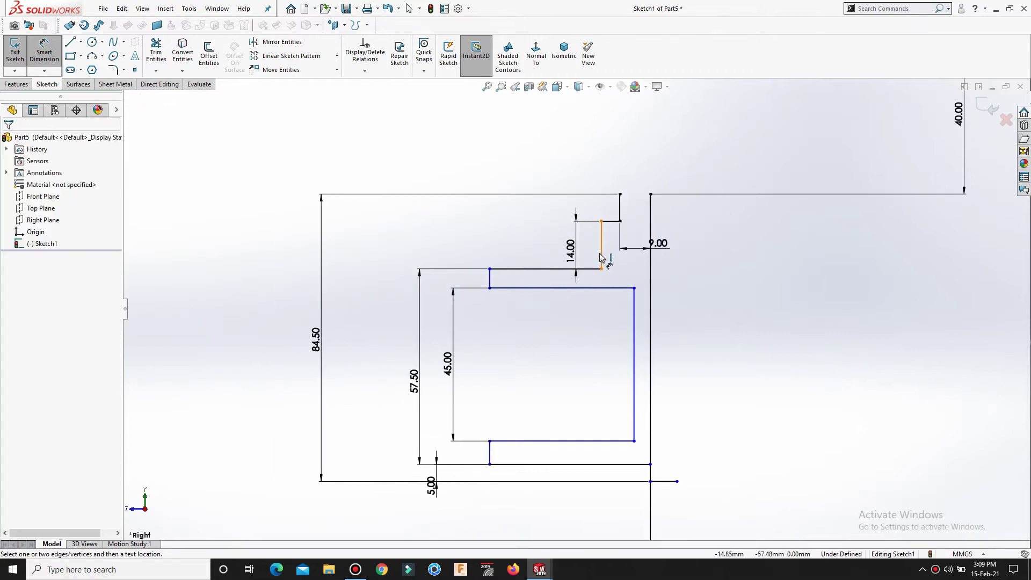
# Step: Dimension the distance from the second vertical edge, just above the upper flange, to the centre line as 10 mm
pyautogui.click(601, 252)
pyautogui.click(660, 264)
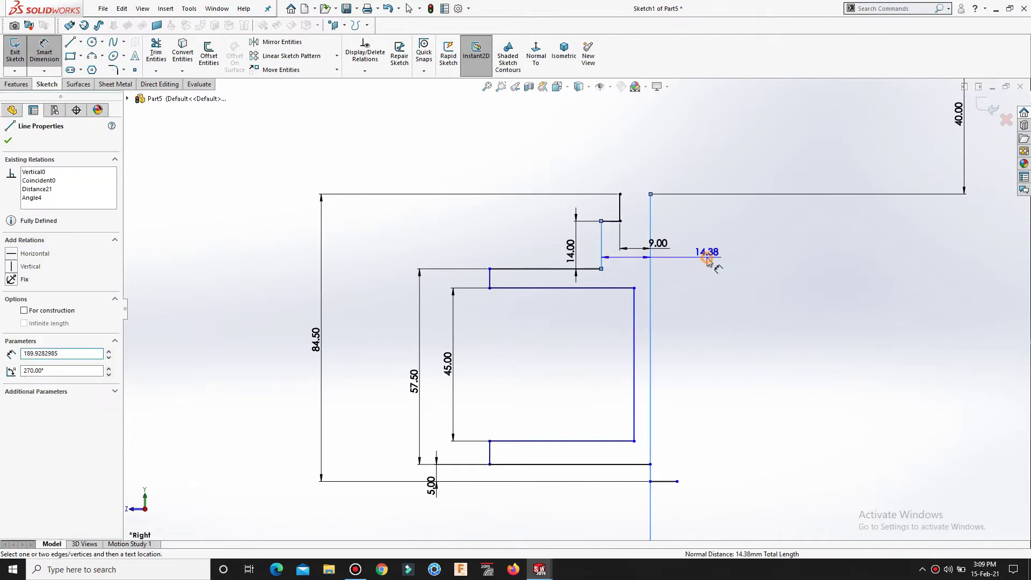
pyautogui.click(708, 262)
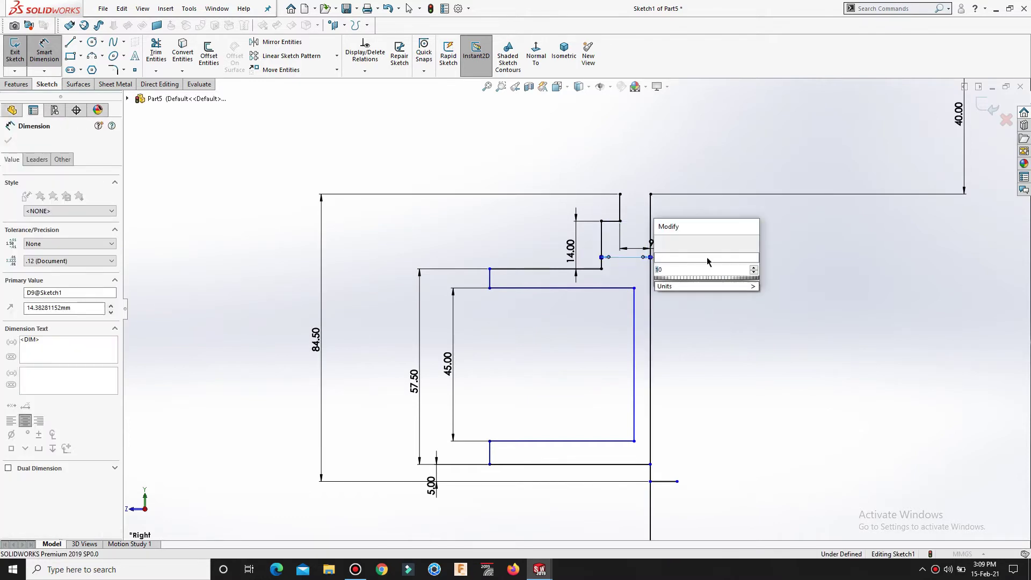
pyautogui.write('10')
pyautogui.press('Return')
pyautogui.click(757, 353)
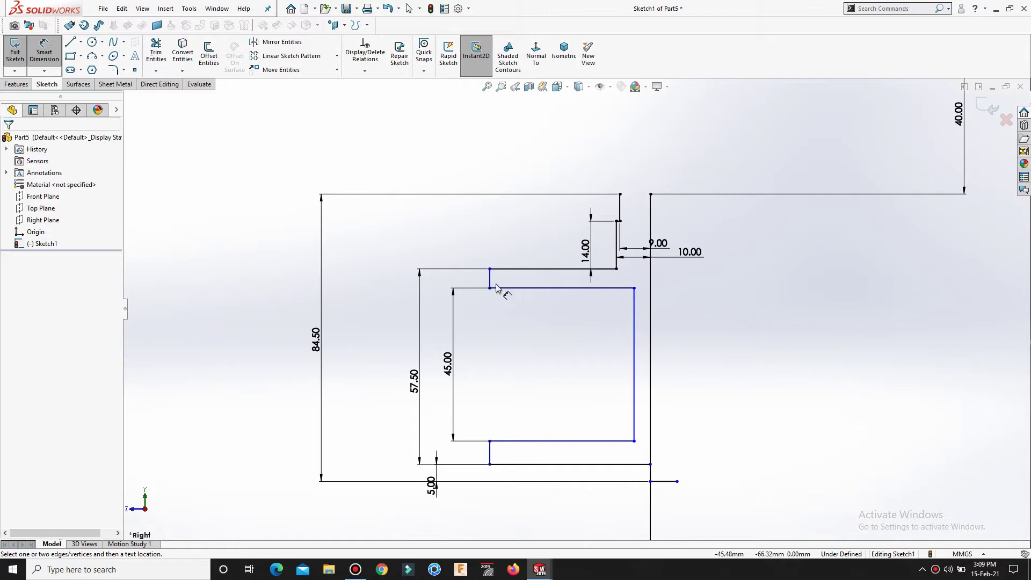
# Step: Dimension the distance from the upper flange's outer vertical edge to the centre line as 24 mm
pyautogui.click(490, 279)
pyautogui.click(650, 280)
pyautogui.click(712, 284)
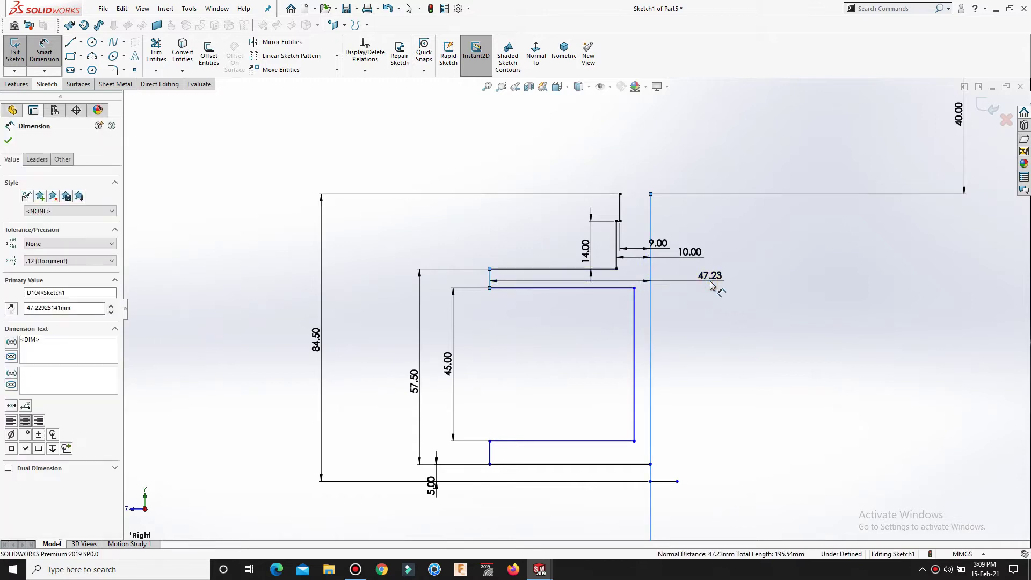
pyautogui.write('47.5')
pyautogui.press('Return')
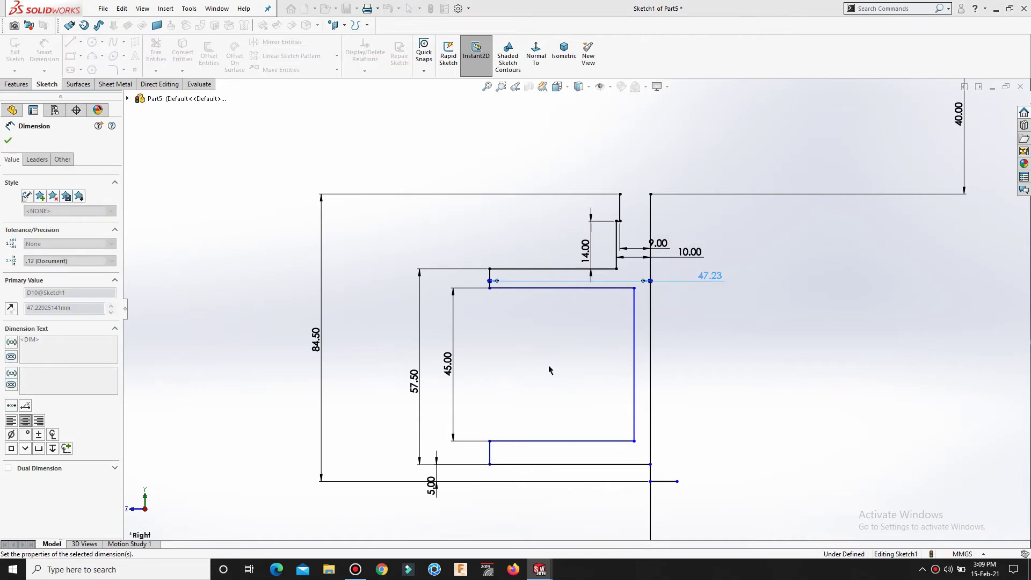
pyautogui.click(719, 365)
# Step: Dimension the distance from the long vertical edge between the two flanges to the centre line as 30.5/2 mm
pyautogui.click(634, 369)
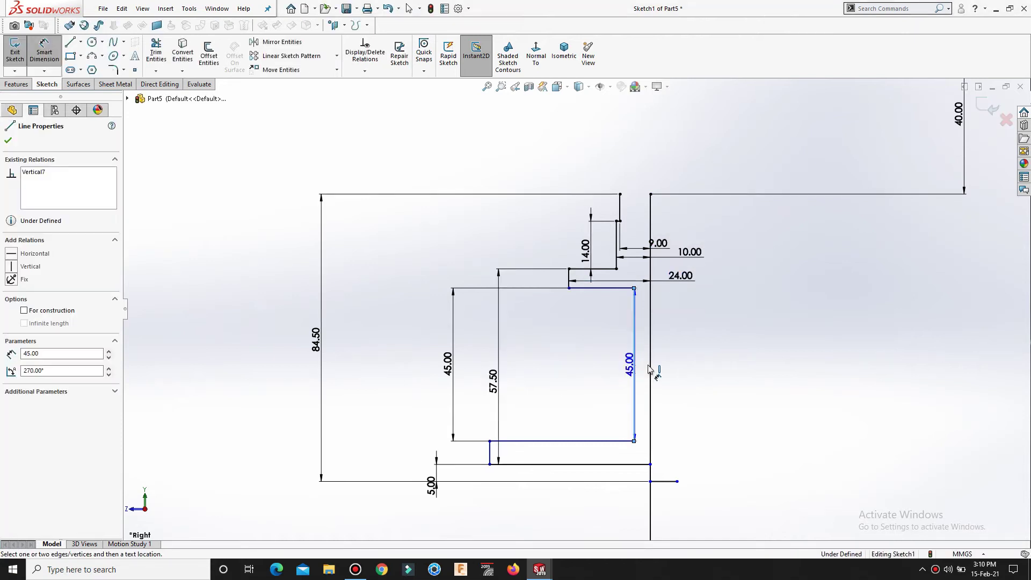
pyautogui.click(651, 371)
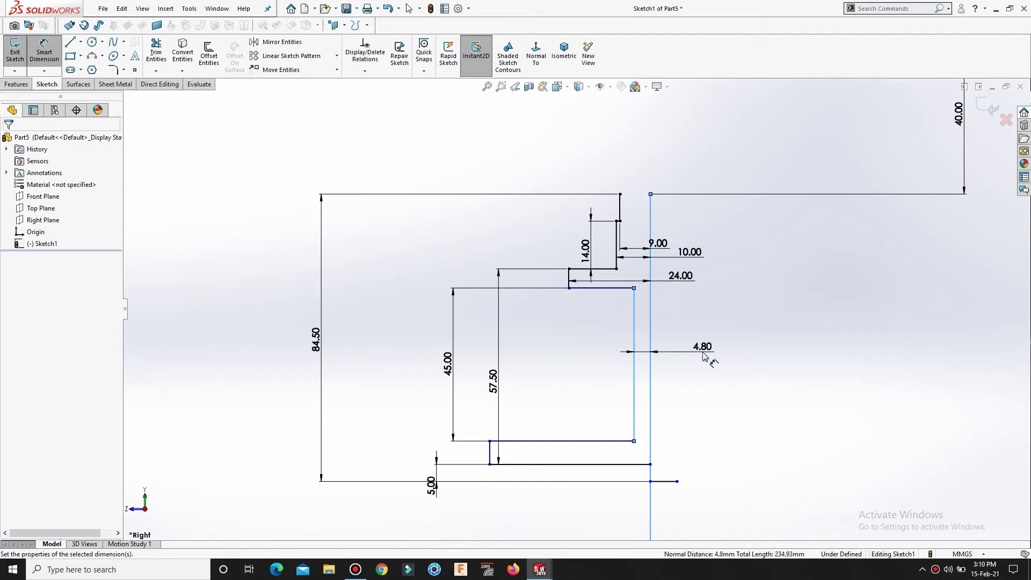
pyautogui.click(704, 357)
pyautogui.write('30.5/2')
pyautogui.press('Return')
pyautogui.click(716, 391)
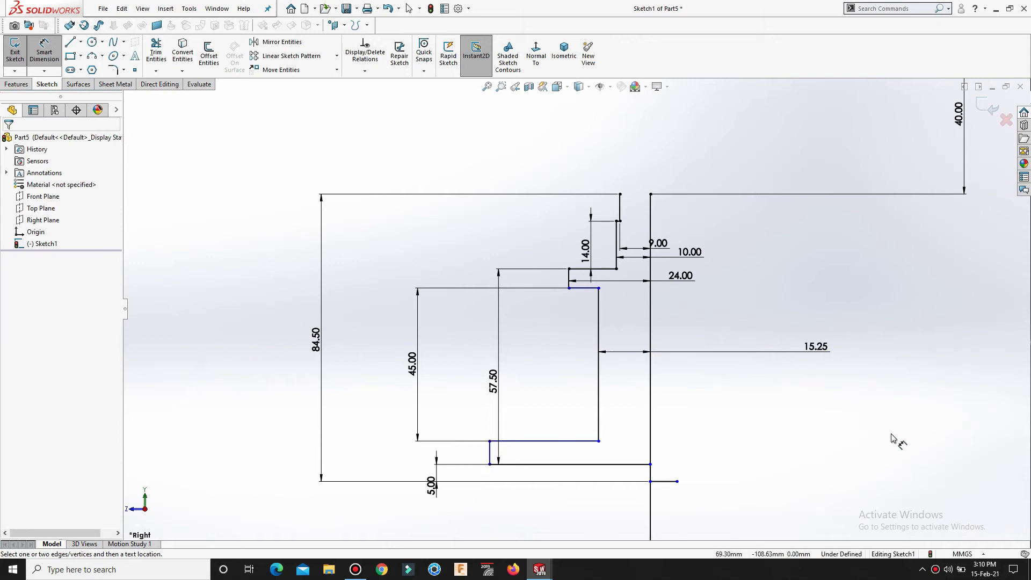
pyautogui.press('Escape')
# Step: Move the profile's lowest vertical edge about 9.8 mm off the centre line toward the flanges, and pull the bottom line's free end back across the centre line
pyautogui.scroll(-4, 672, 484)
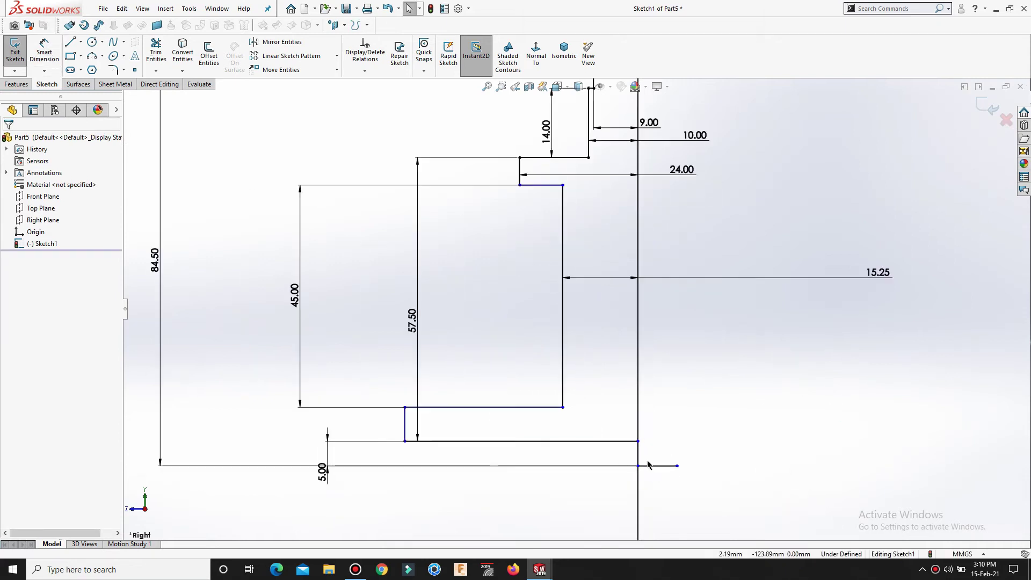
pyautogui.moveTo(626, 418); pyautogui.dragTo(557, 427)
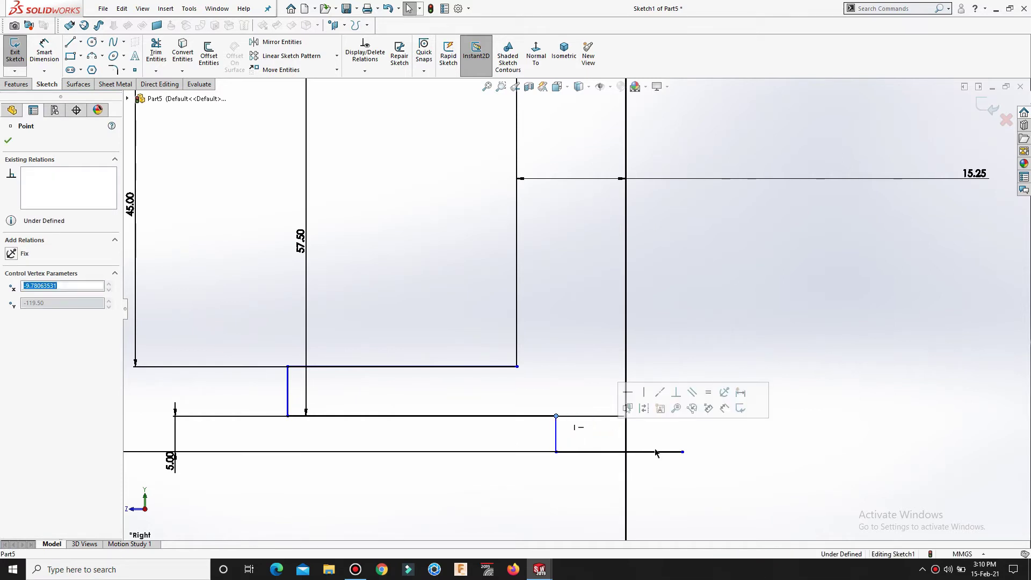
pyautogui.moveTo(683, 453); pyautogui.dragTo(617, 454)
pyautogui.click(698, 473)
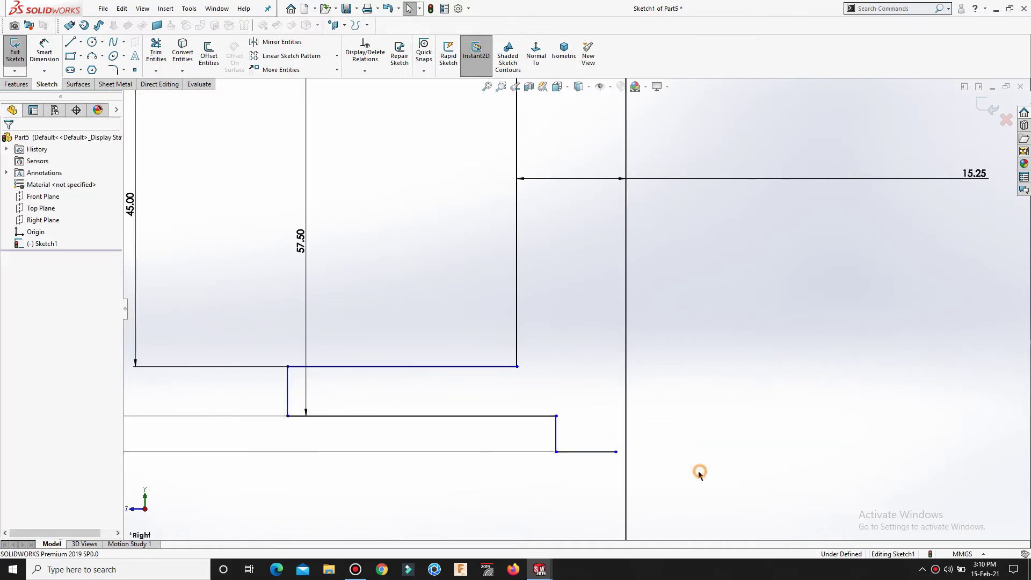
# Step: Move the lower flange's outer edge inward and align its corner vertically with the upper flange's outer corner
pyautogui.moveTo(344, 393); pyautogui.dragTo(370, 396)
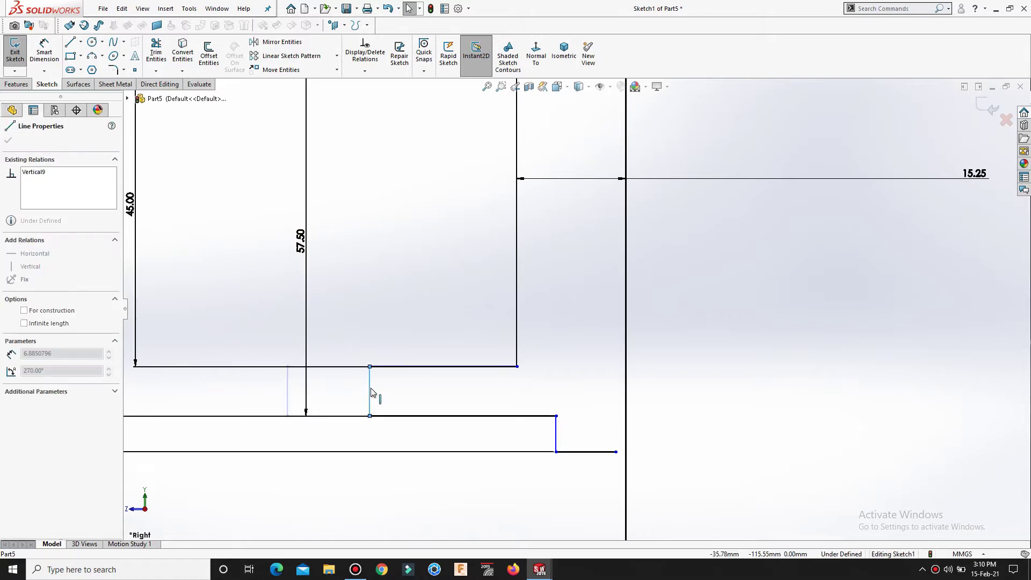
pyautogui.click(357, 329)
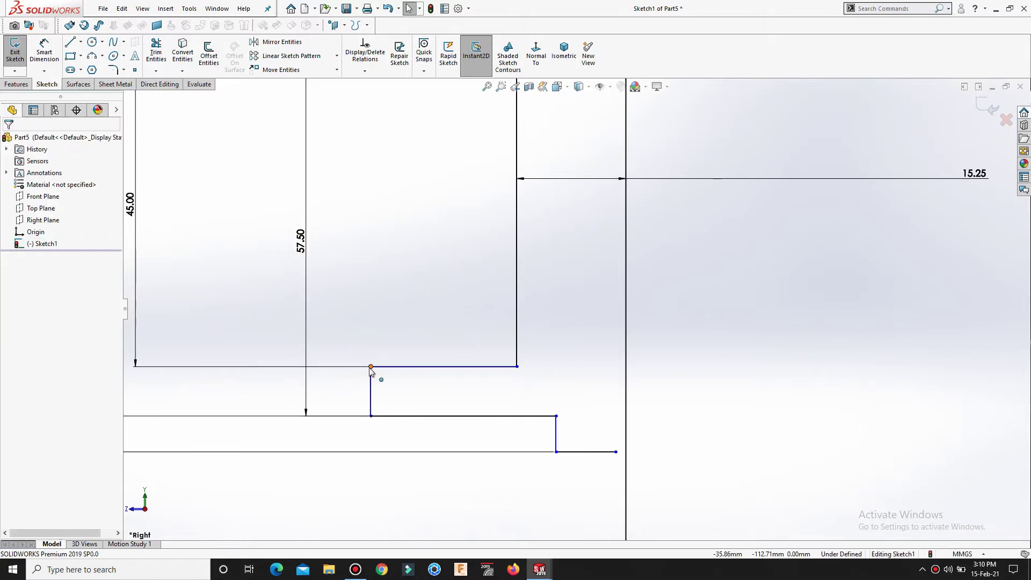
pyautogui.click(370, 368)
pyautogui.scroll(2, 430, 197)
pyautogui.keyDown('ctrl'); pyautogui.moveTo(419, 233); pyautogui.dragTo(407, 282, button='middle'); pyautogui.keyUp('ctrl')
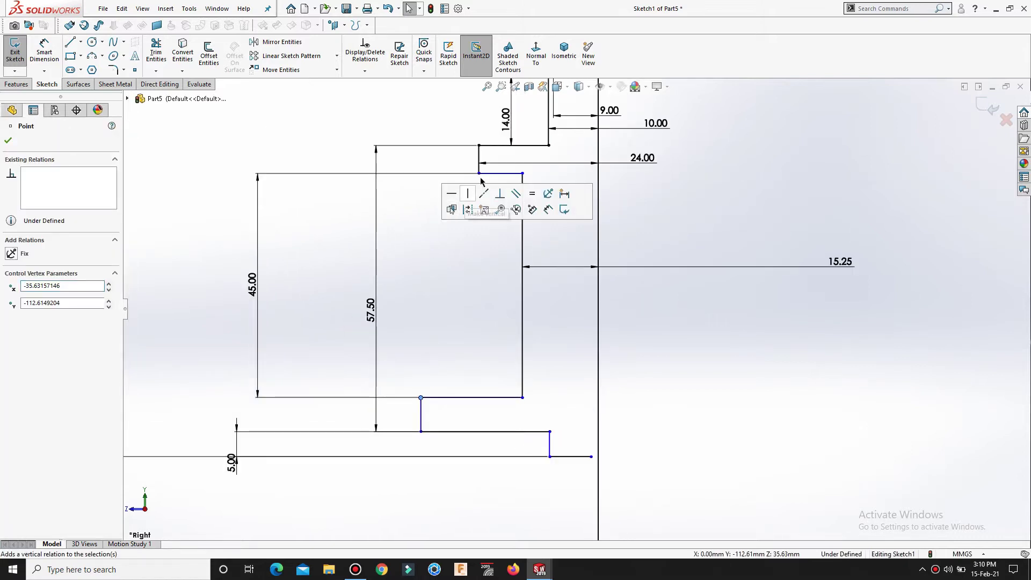
pyautogui.keyDown('ctrl'); pyautogui.click(479, 174); pyautogui.keyUp('ctrl')
pyautogui.click(527, 129)
pyautogui.click(725, 398)
# Step: Dimension the distance from the profile's lowest vertical edge to the centre line as 14 mm
pyautogui.moveTo(733, 457); pyautogui.dragTo(682, 286, button='right')
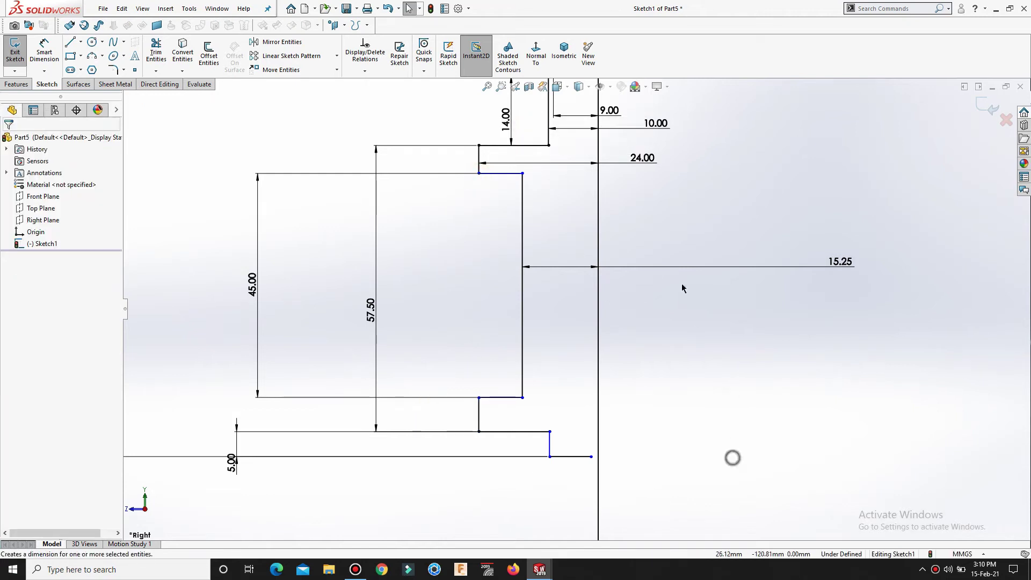
pyautogui.click(550, 450)
pyautogui.click(598, 445)
pyautogui.click(649, 445)
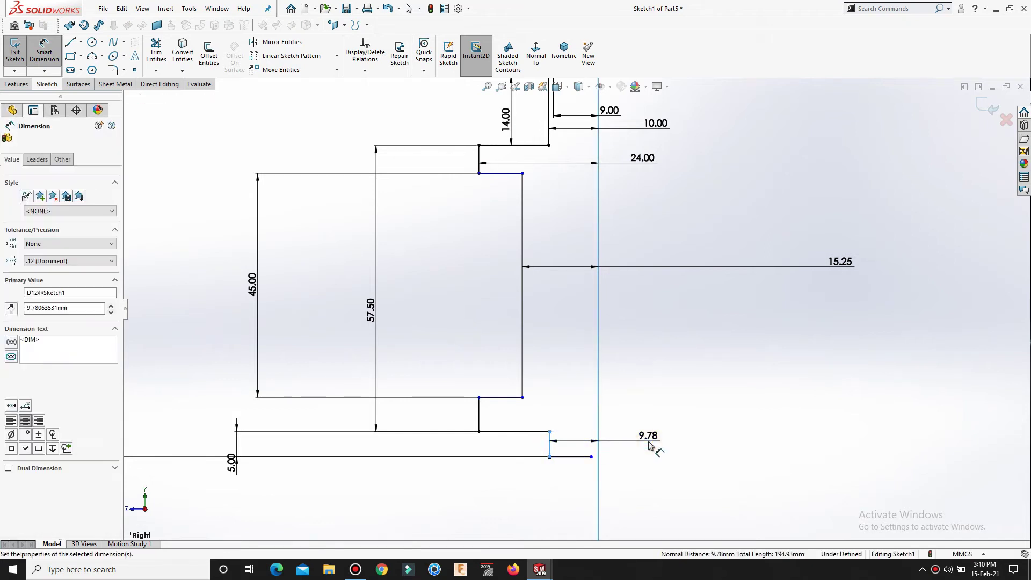
pyautogui.press('Return')
pyautogui.write('14')
pyautogui.press('Return')
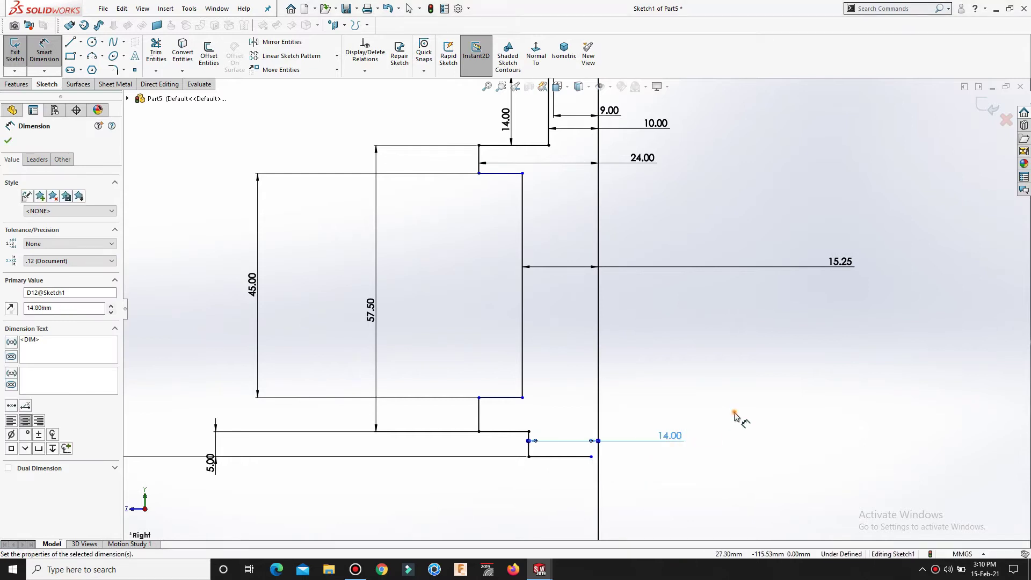
pyautogui.click(735, 412)
# Step: Dimension the vertical distance from the lower flange's top edge to the profile's bottom line as 9 mm
pyautogui.click(500, 398)
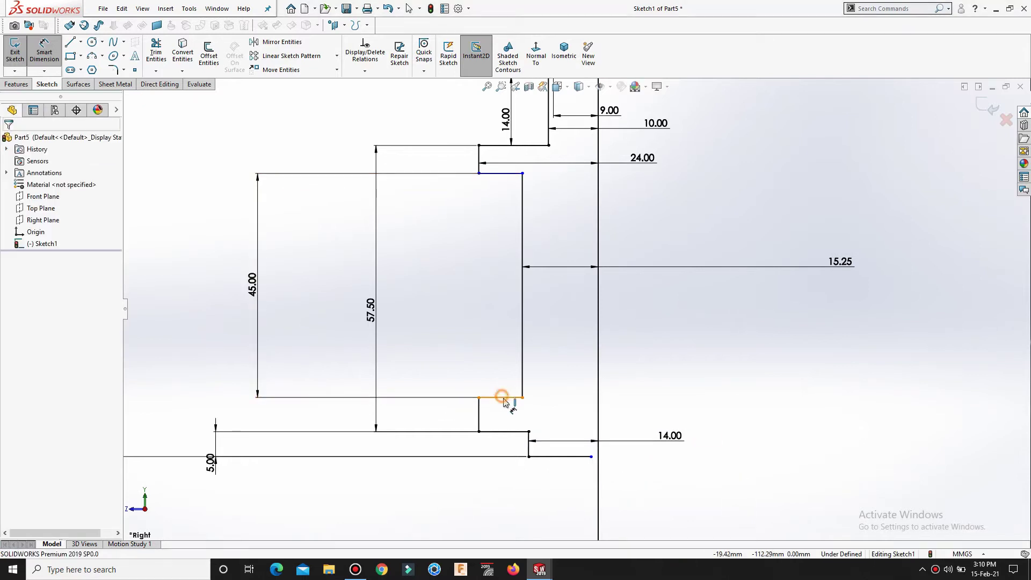
pyautogui.click(551, 457)
pyautogui.click(542, 457)
pyautogui.click(443, 448)
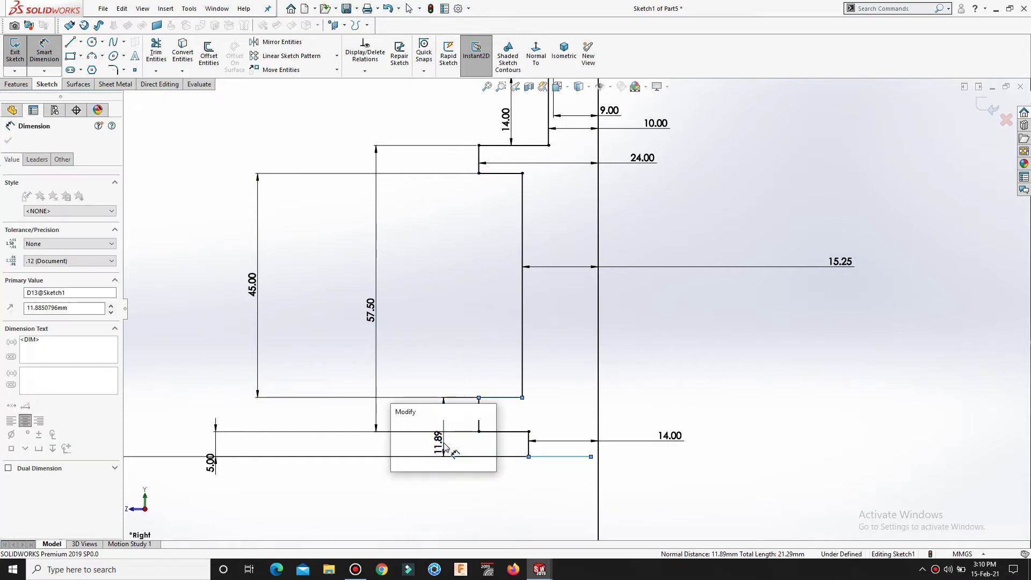
pyautogui.write('8')
pyautogui.press('Return')
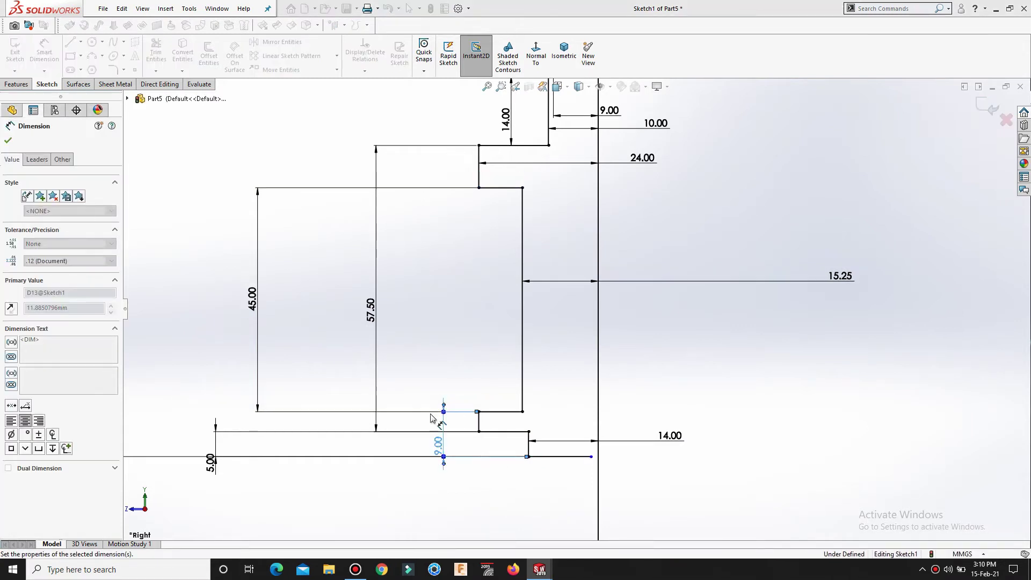
pyautogui.click(750, 442)
# Step: Shorten the profile's bottom line so its free end lies about 6 mm from the centre line
pyautogui.scroll(1, 744, 353)
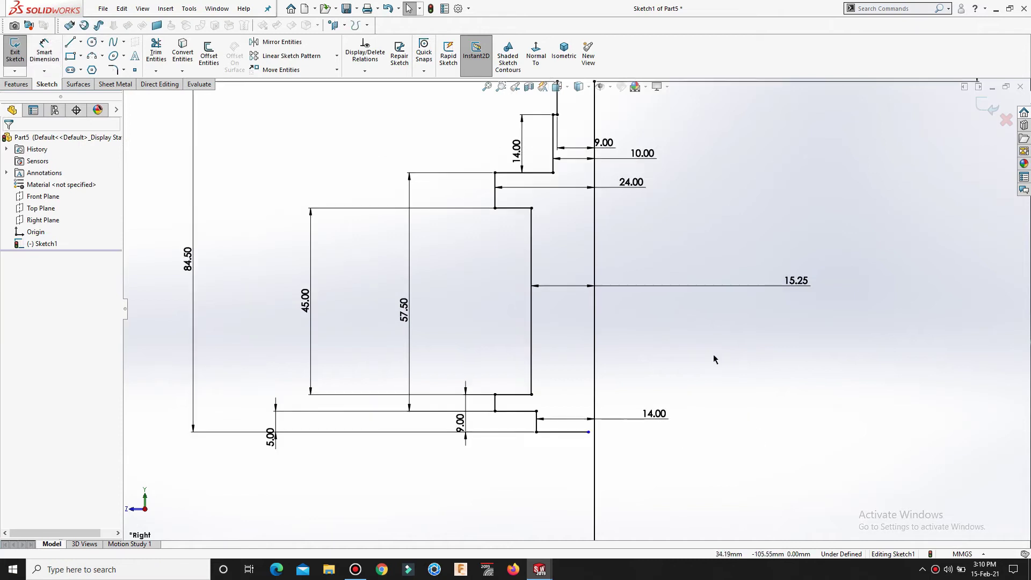
pyautogui.moveTo(590, 433); pyautogui.dragTo(570, 433)
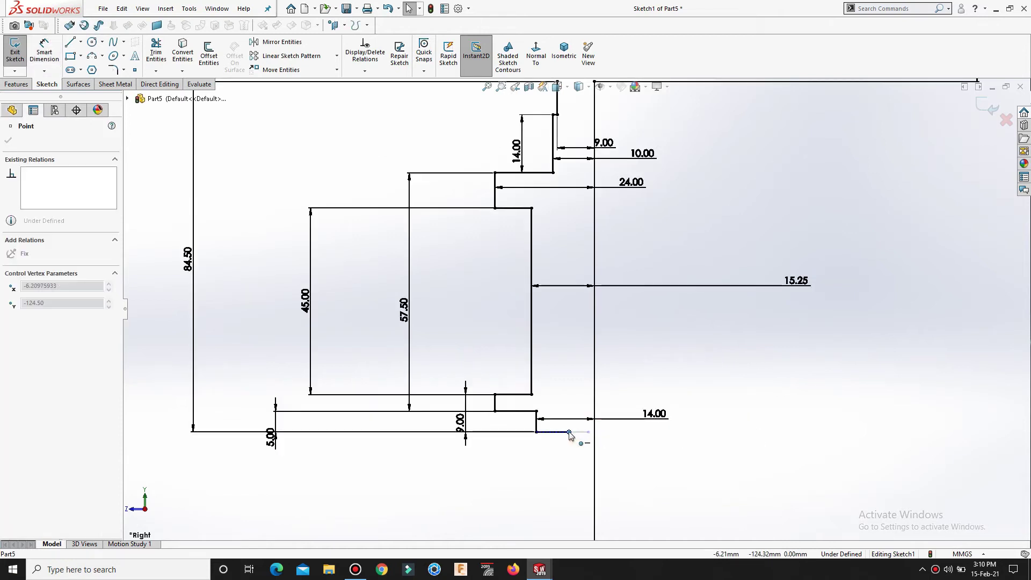
pyautogui.click(638, 471)
# Step: Move the centre path's bend point upward along the vertical line, to about 179 mm below the origin
pyautogui.scroll(6, 638, 470)
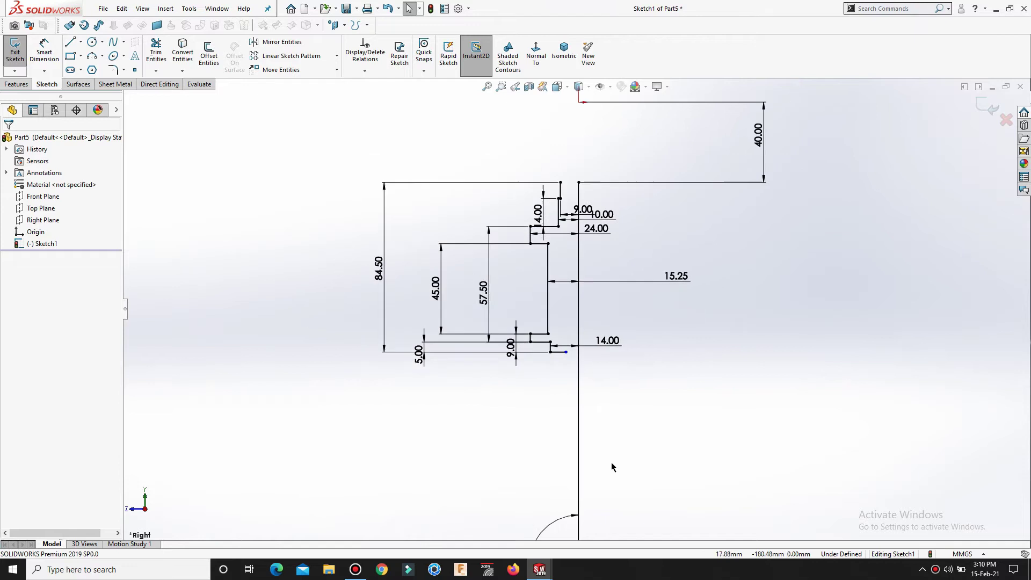
pyautogui.moveTo(578, 456); pyautogui.dragTo(587, 403)
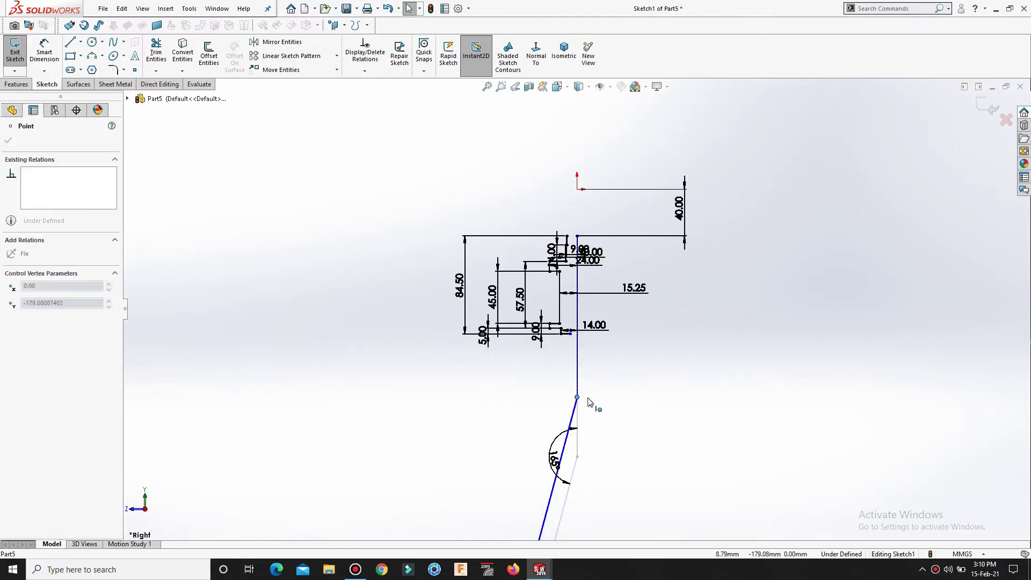
pyautogui.click(594, 430)
# Step: Offset the vertical centre line and its angled continuation by 8 mm toward the stepped profile, with dimensions added
pyautogui.scroll(-2, 593, 365)
pyautogui.scroll(-2, 592, 360)
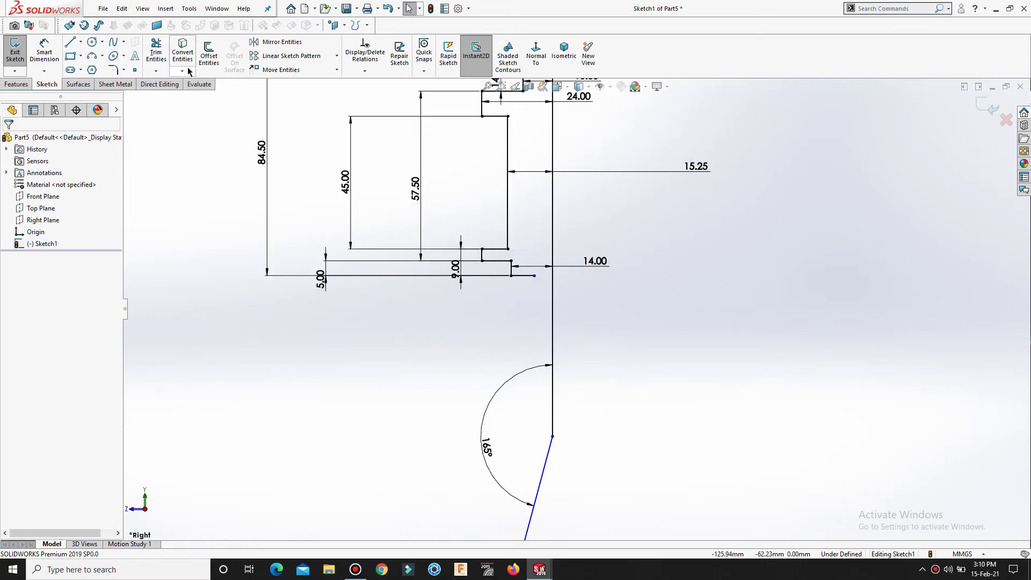
pyautogui.click(209, 54)
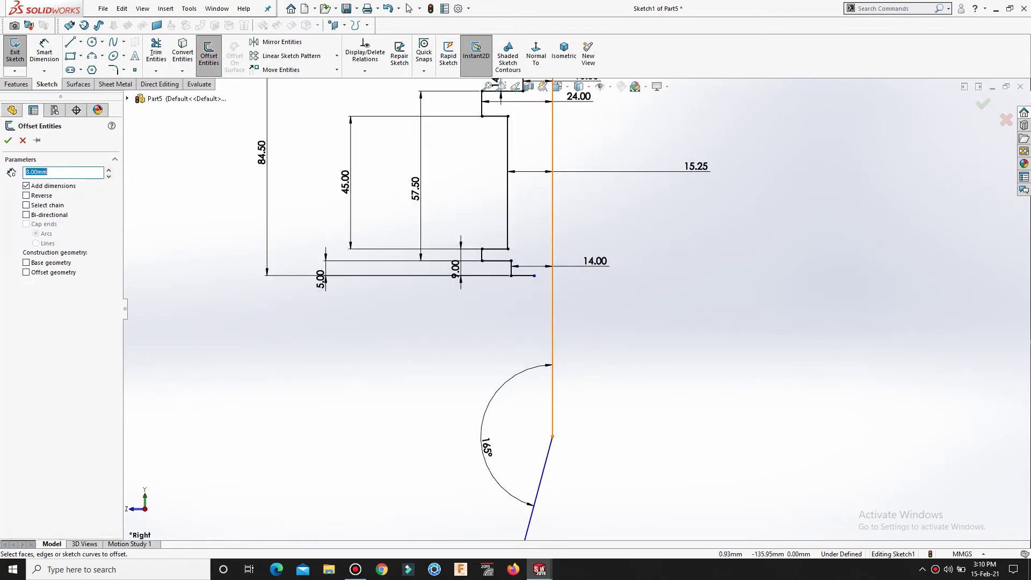
pyautogui.click(553, 329)
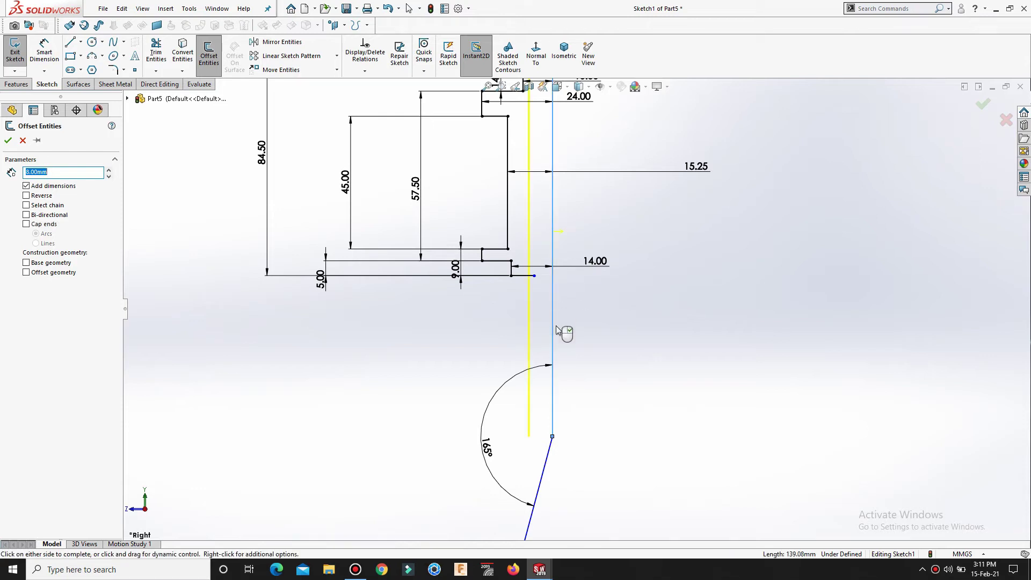
pyautogui.click(551, 446)
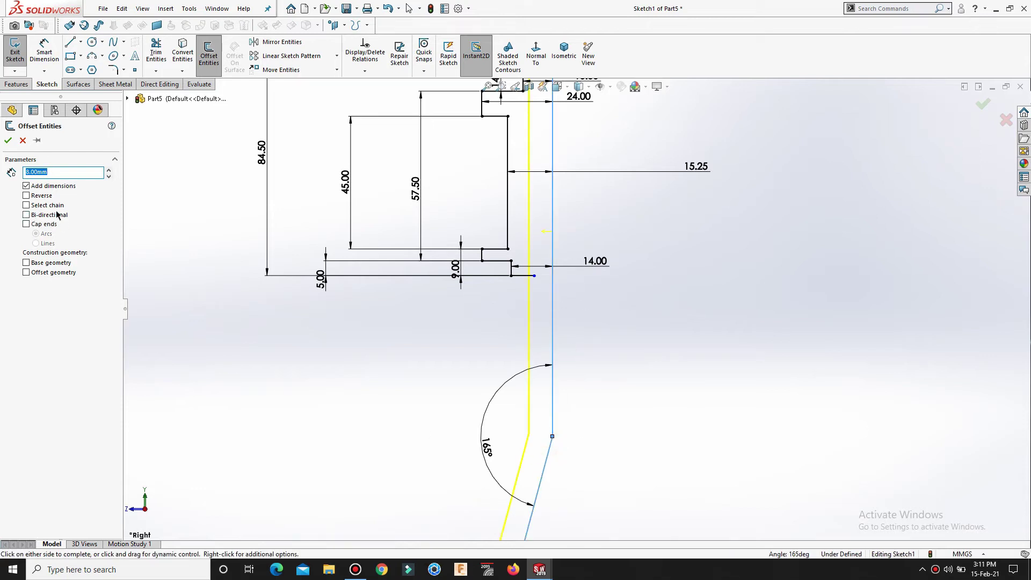
pyautogui.click(8, 142)
# Step: Attach the free end of the profile's bottom line to the vertical offset line
pyautogui.scroll(-4, 489, 290)
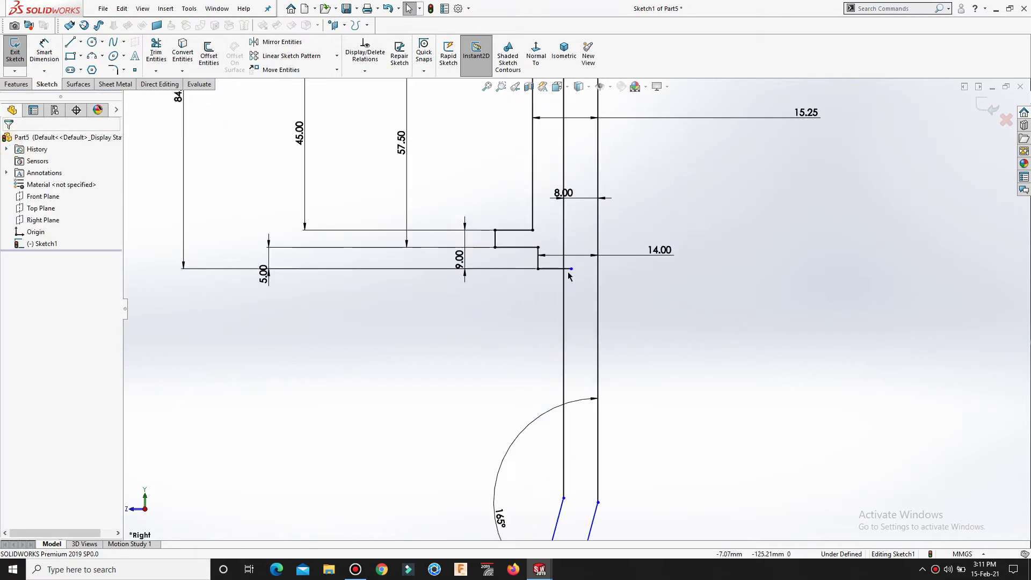
pyautogui.moveTo(574, 272); pyautogui.dragTo(564, 272)
pyautogui.click(689, 338)
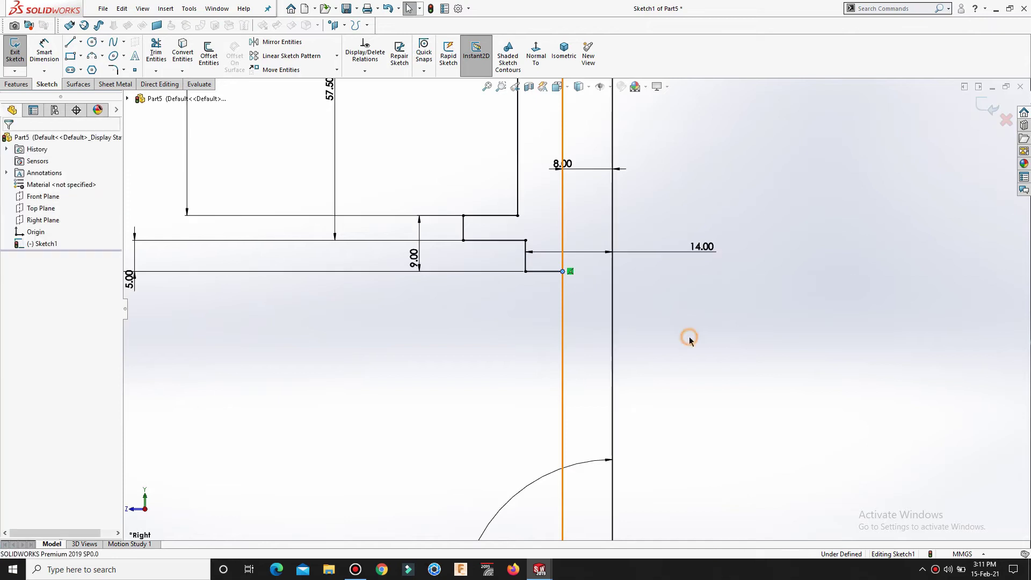
# Step: Trim away the part of the vertical offset line above the profile's bottom line
pyautogui.click(156, 52)
pyautogui.scroll(6, 590, 349)
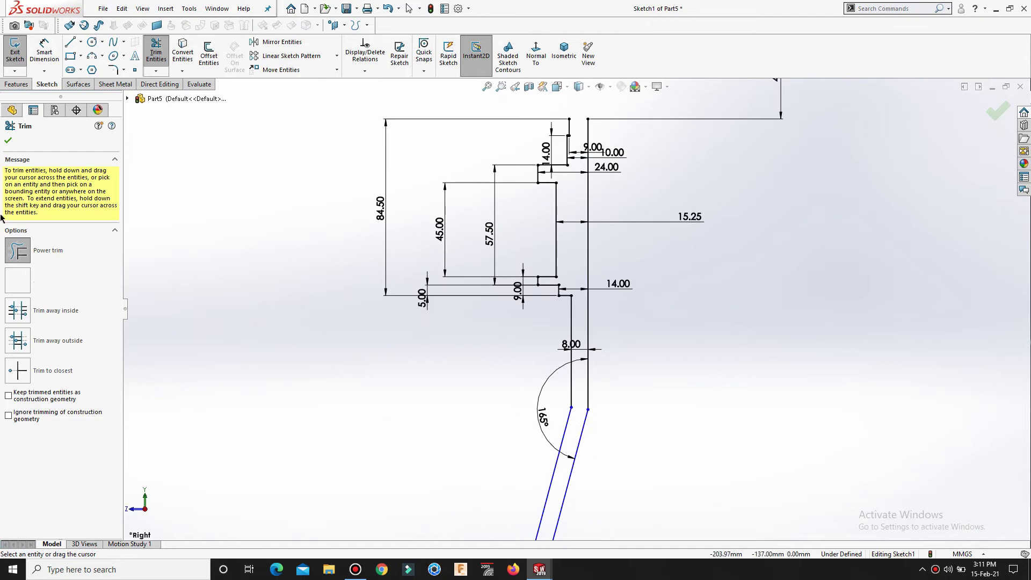
pyautogui.click(8, 141)
# Step: Fillet the centre path's bend corner with a 58 mm radius
pyautogui.press('s')
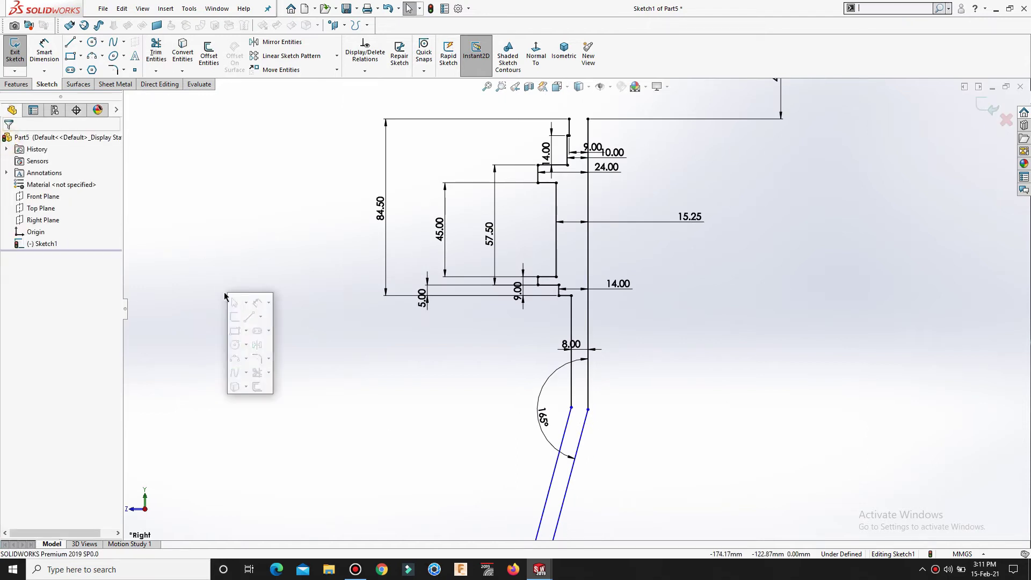
pyautogui.click(257, 358)
pyautogui.scroll(-3, 626, 446)
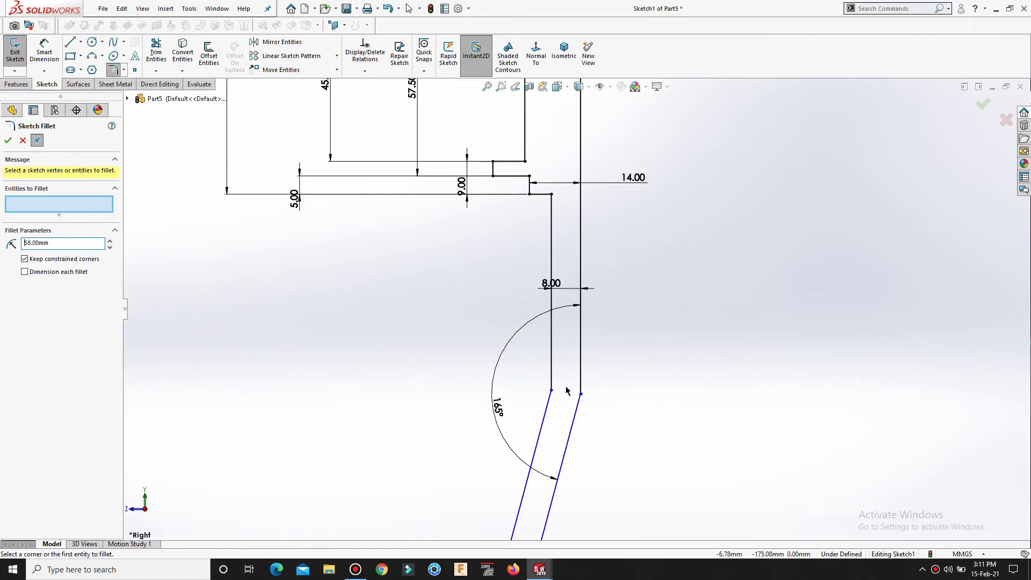
pyautogui.click(581, 396)
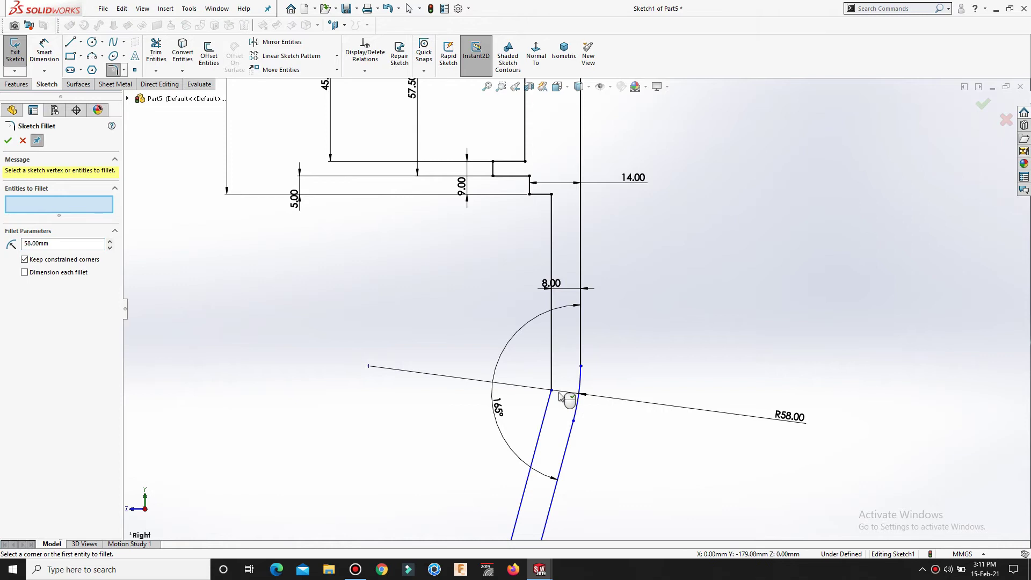
pyautogui.press('Return')
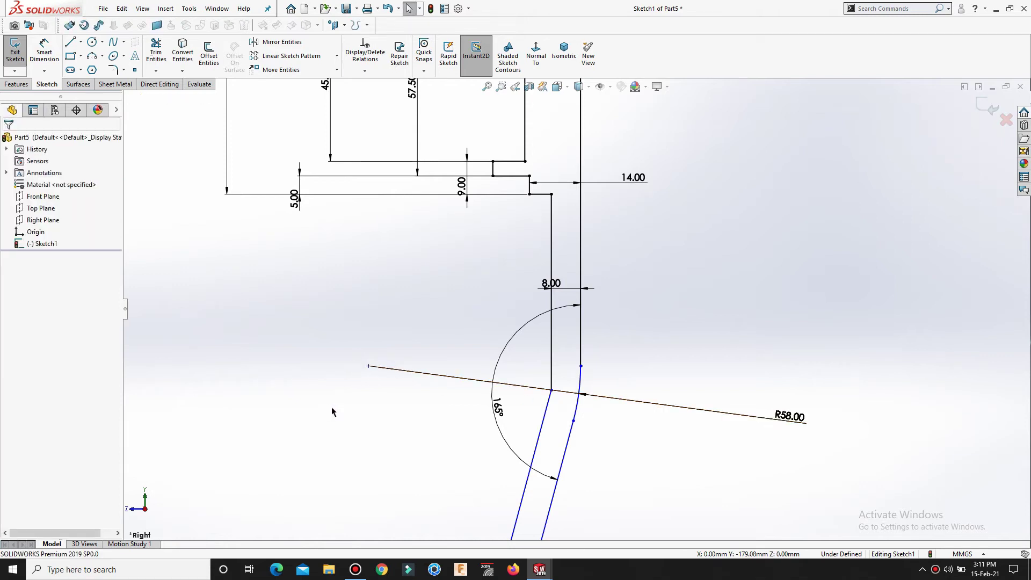
# Step: Fillet the offset line's bend corner with a 50 mm radius
pyautogui.press('s')
pyautogui.click(364, 474)
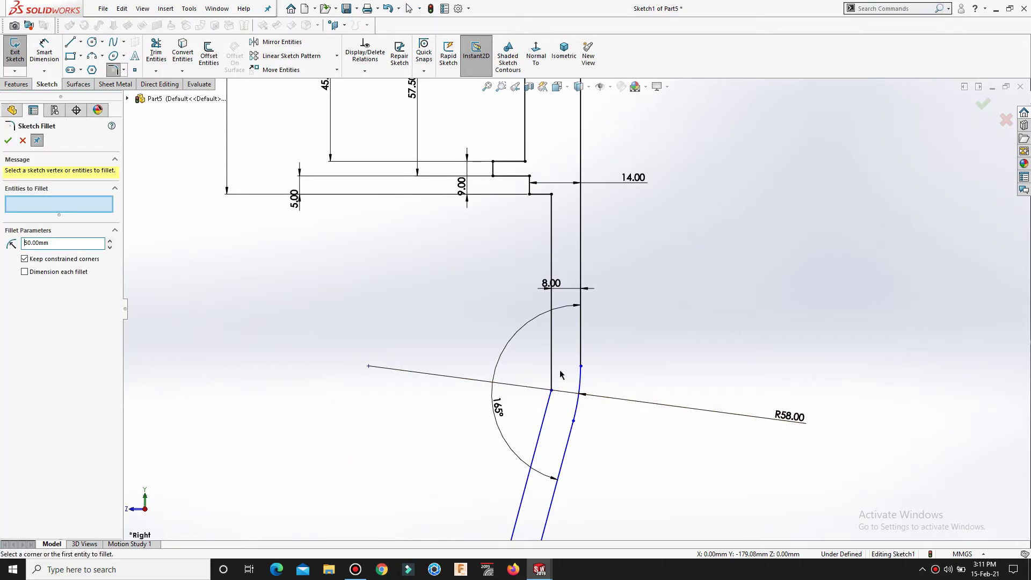
pyautogui.click(551, 390)
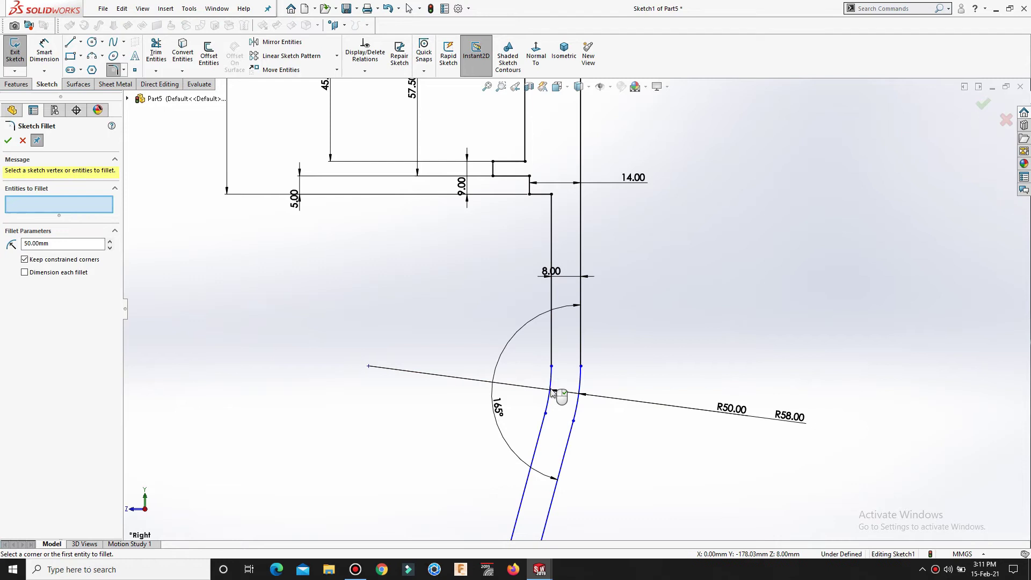
pyautogui.press('Return')
pyautogui.scroll(3, 616, 423)
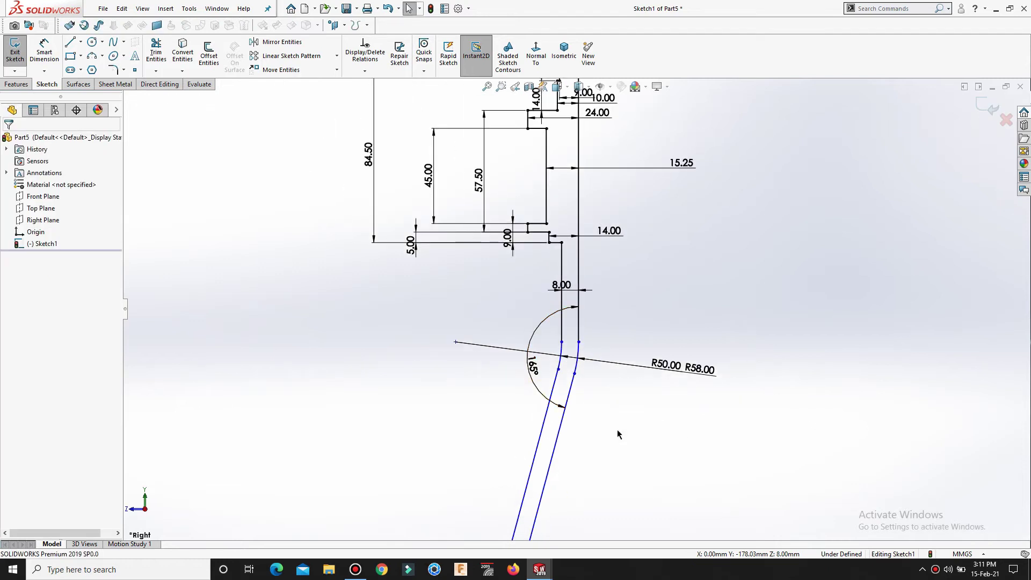
# Step: Sketch a horizontal line joining the upper ends of the two bend arcs to close the upper contour
pyautogui.press('l')
pyautogui.scroll(-2, 569, 344)
pyautogui.scroll(-1, 558, 326)
pyautogui.moveTo(556, 344); pyautogui.dragTo(585, 344)
pyautogui.rightClick(608, 352)
pyautogui.click(608, 353)
# Step: Sketch a line joining the lower ends of the two bend arcs to close the lower side of the bend contour
pyautogui.moveTo(767, 344); pyautogui.dragTo(673, 346, button='right')
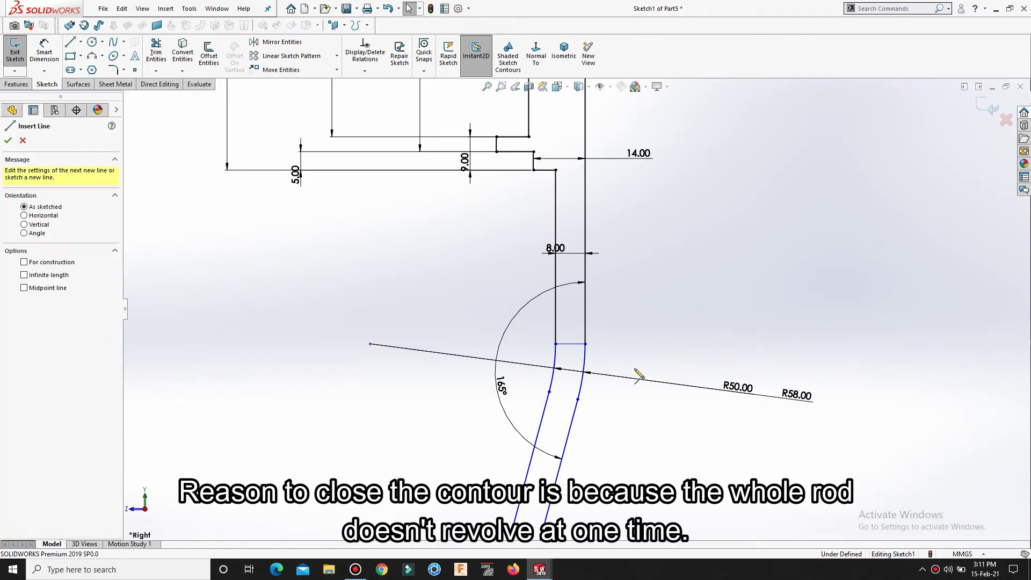
pyautogui.click(550, 392)
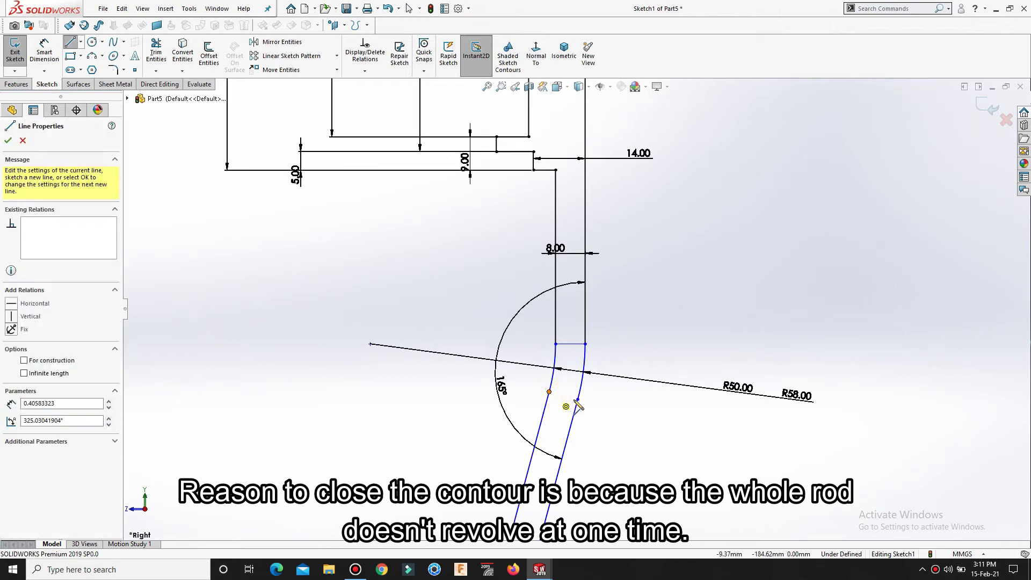
pyautogui.click(577, 399)
pyautogui.rightClick(580, 400)
pyautogui.click(591, 408)
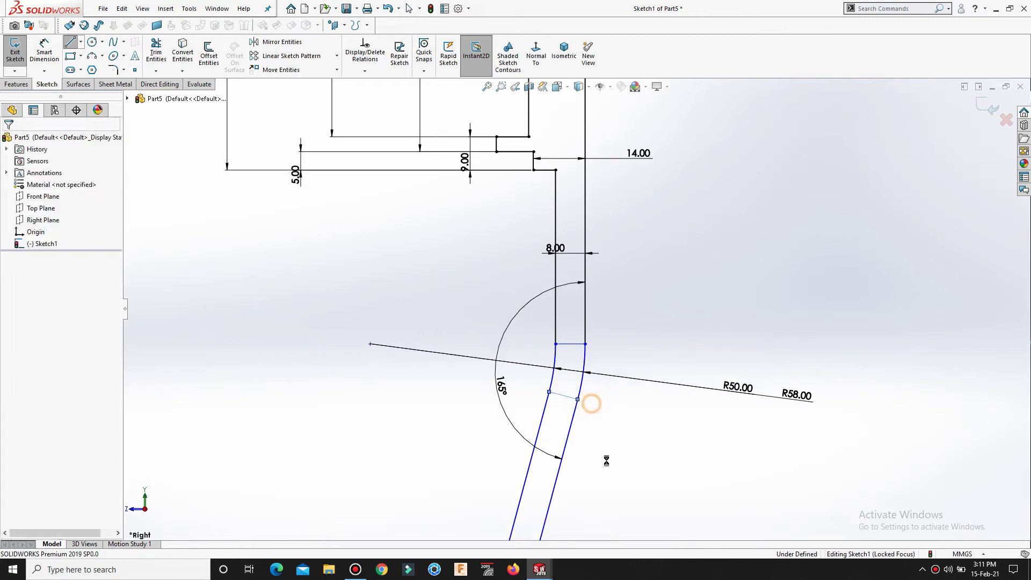
# Step: Shorten the inclined lines by moving the centre line's lower endpoint up to about 343 mm below the origin
pyautogui.scroll(5, 606, 459)
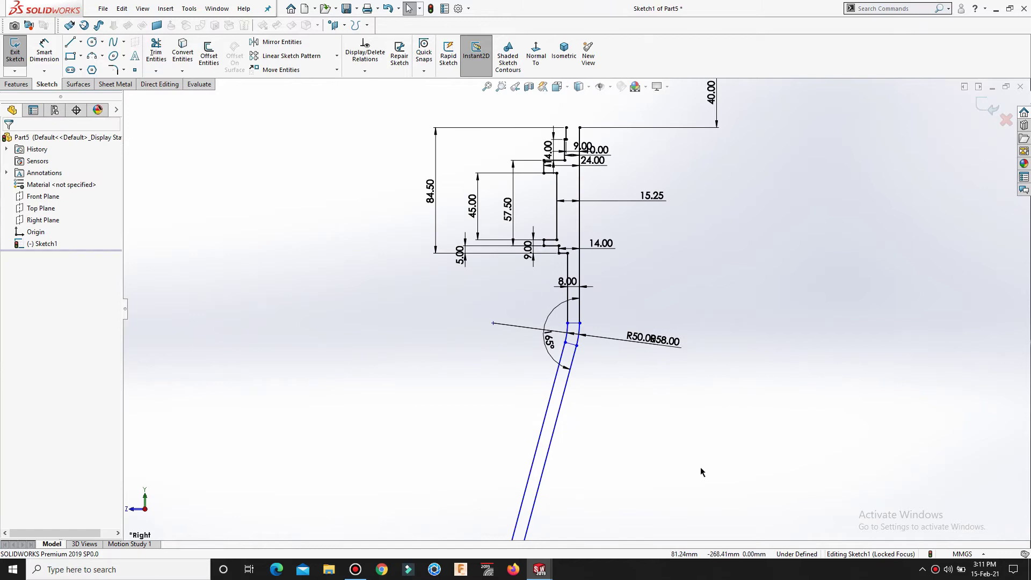
pyautogui.scroll(3, 633, 482)
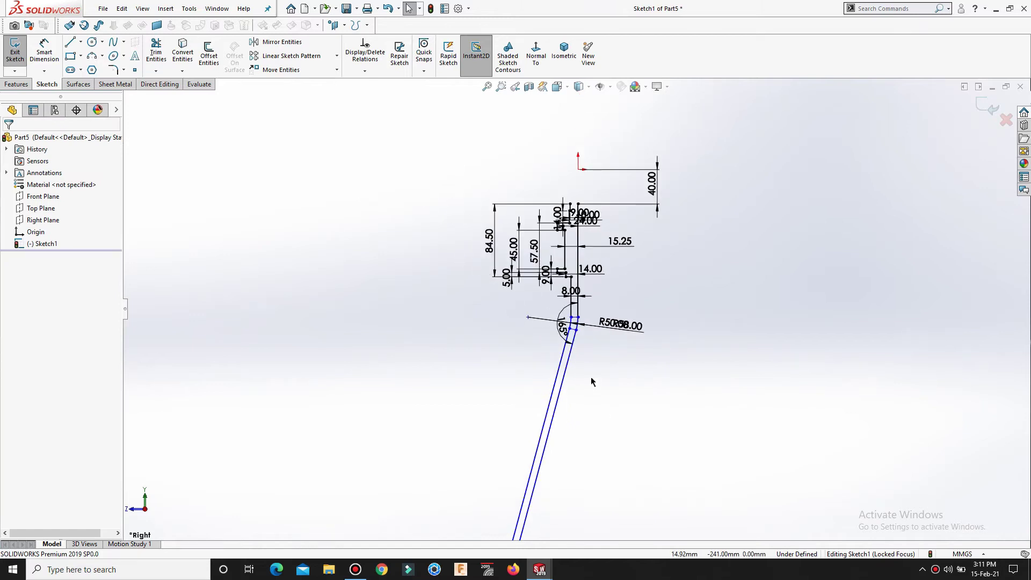
pyautogui.scroll(-2, 597, 408)
pyautogui.scroll(4, 591, 438)
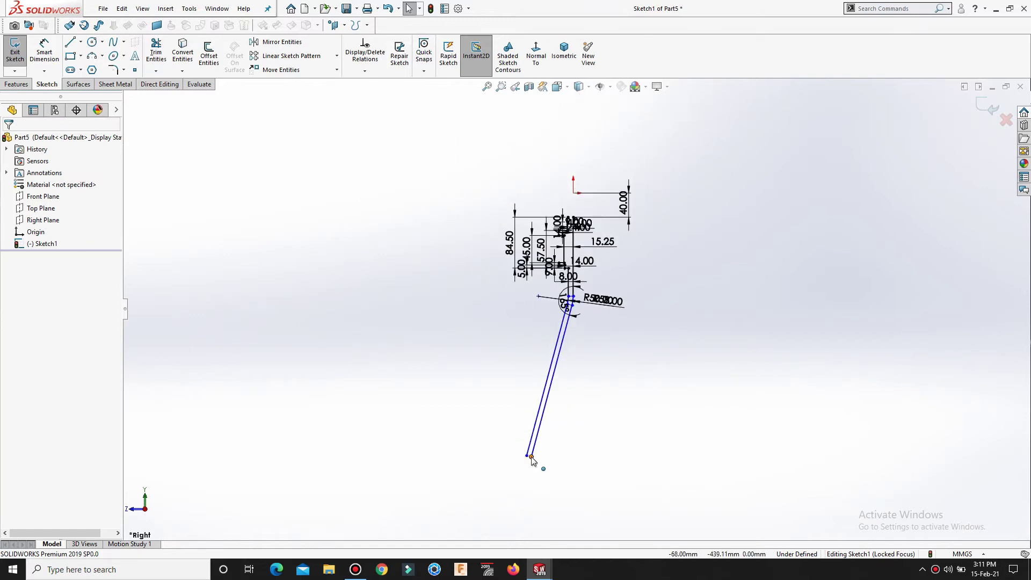
pyautogui.moveTo(532, 456); pyautogui.dragTo(551, 404)
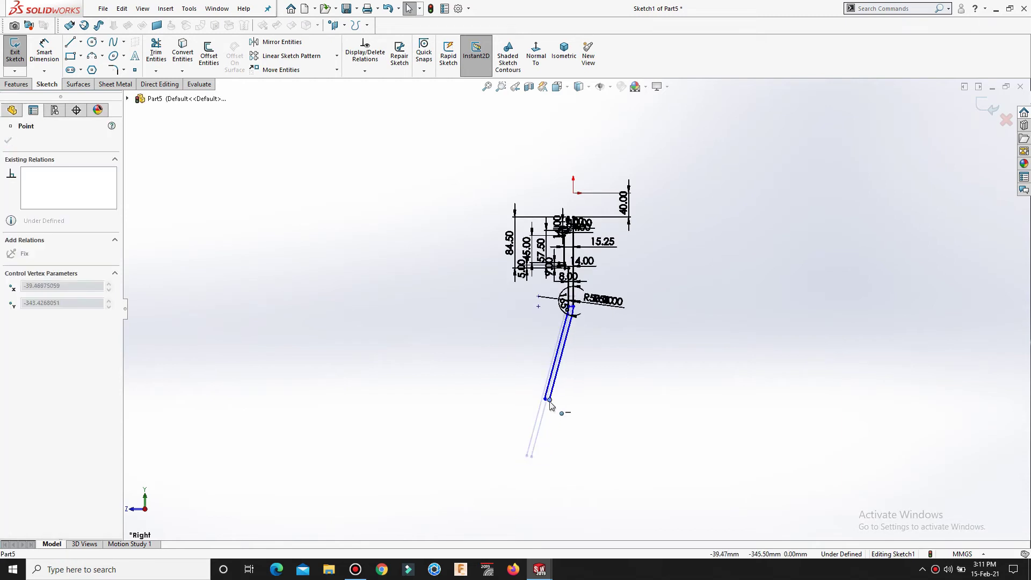
pyautogui.click(584, 423)
# Step: Dimension the vertical distance from the origin to the centre line's lower endpoint as 327 mm
pyautogui.scroll(-4, 588, 347)
pyautogui.moveTo(604, 409); pyautogui.dragTo(593, 324, button='right')
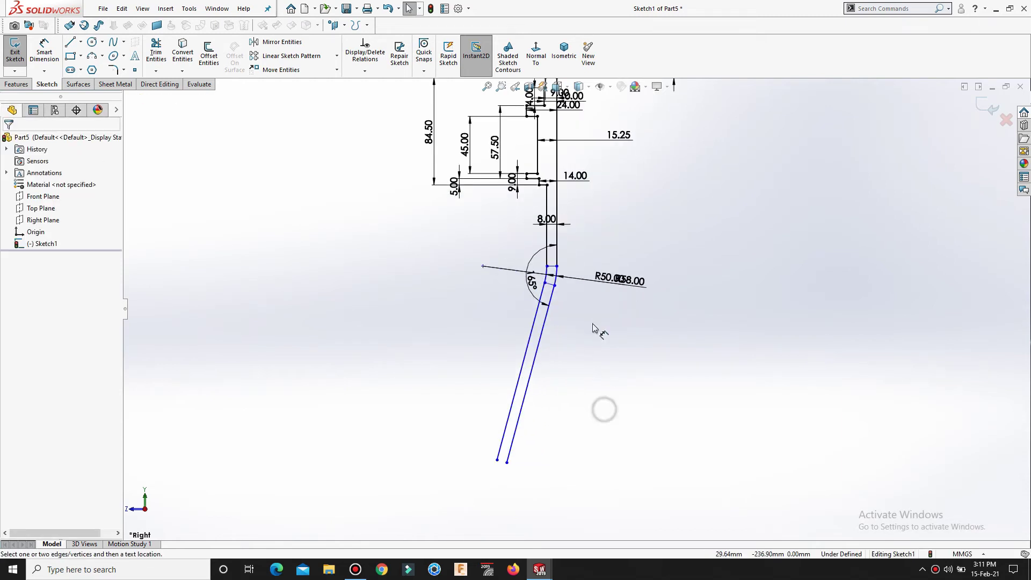
pyautogui.click(507, 462)
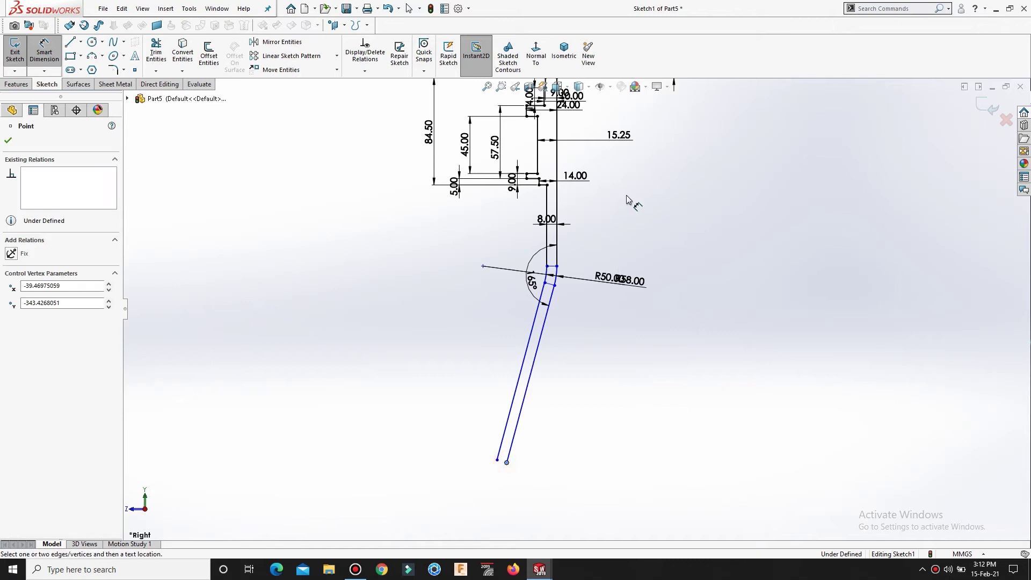
pyautogui.scroll(1, 585, 147)
pyautogui.scroll(1, 569, 118)
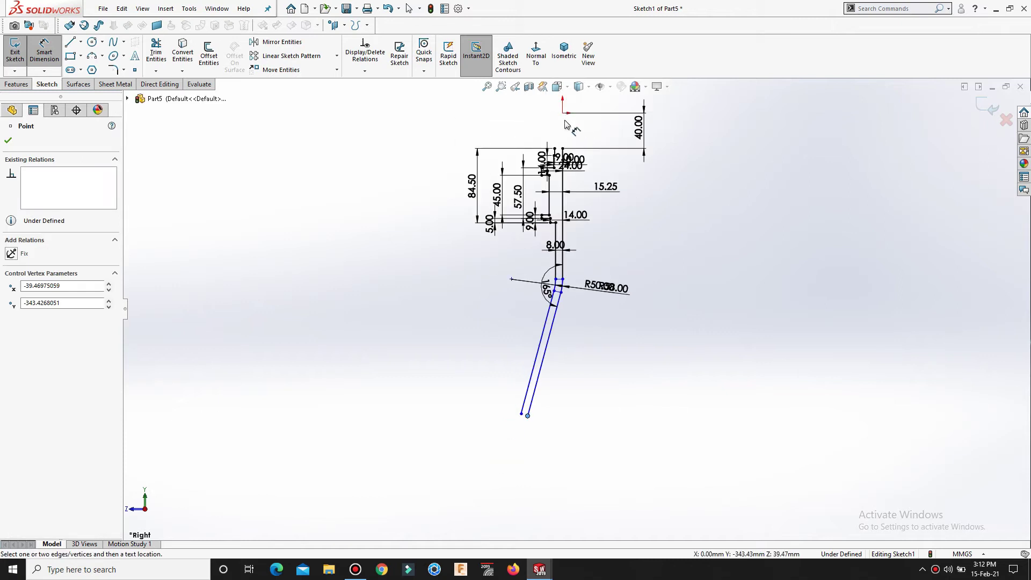
pyautogui.click(562, 113)
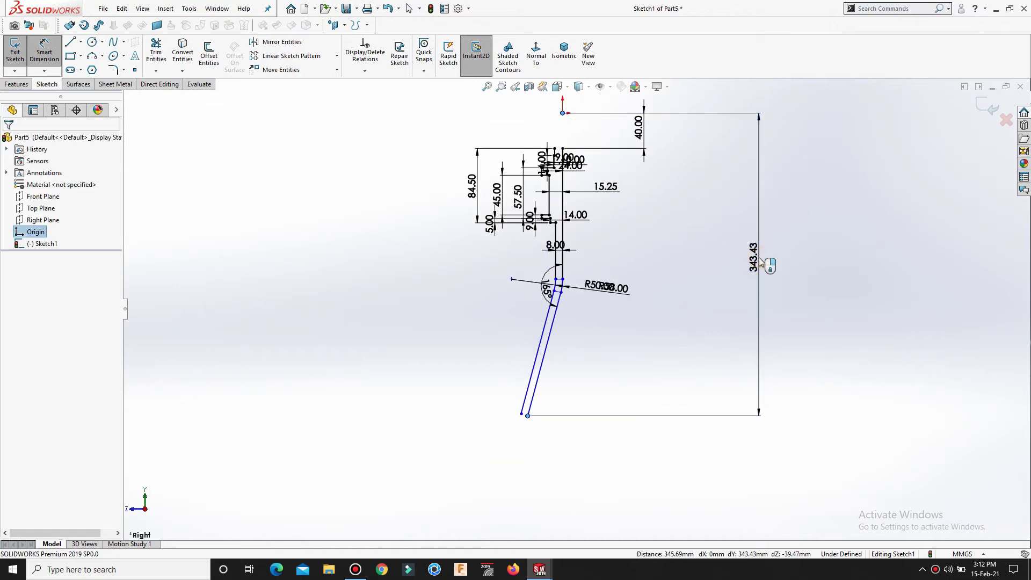
pyautogui.click(760, 262)
pyautogui.press('Return')
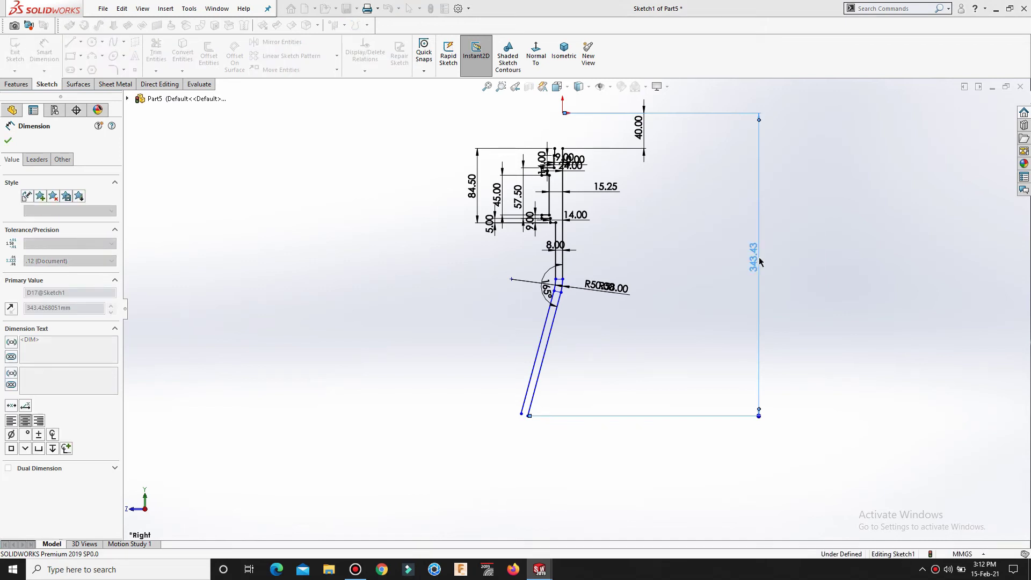
pyautogui.scroll(-3, 582, 328)
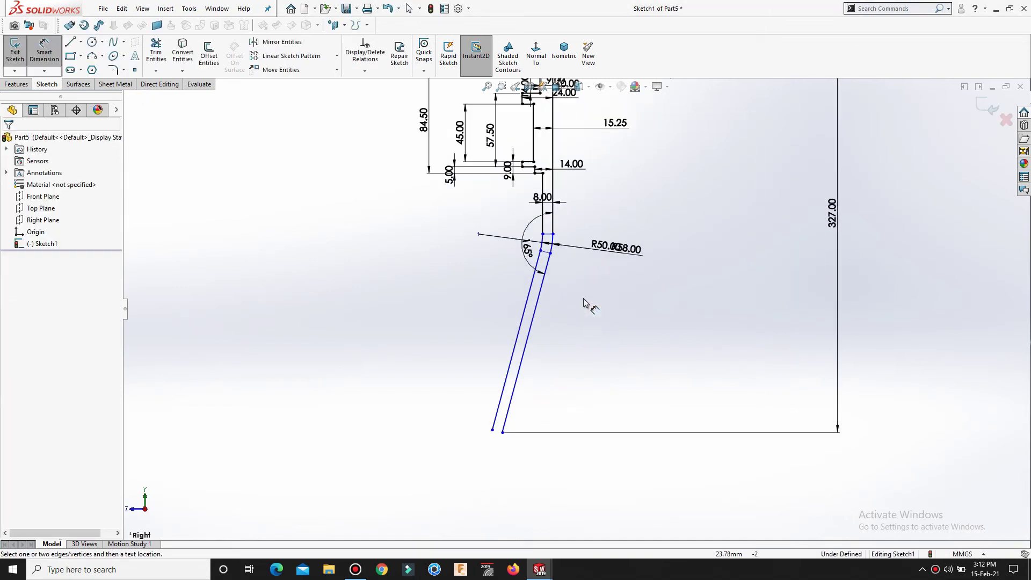
pyautogui.scroll(-1, 585, 312)
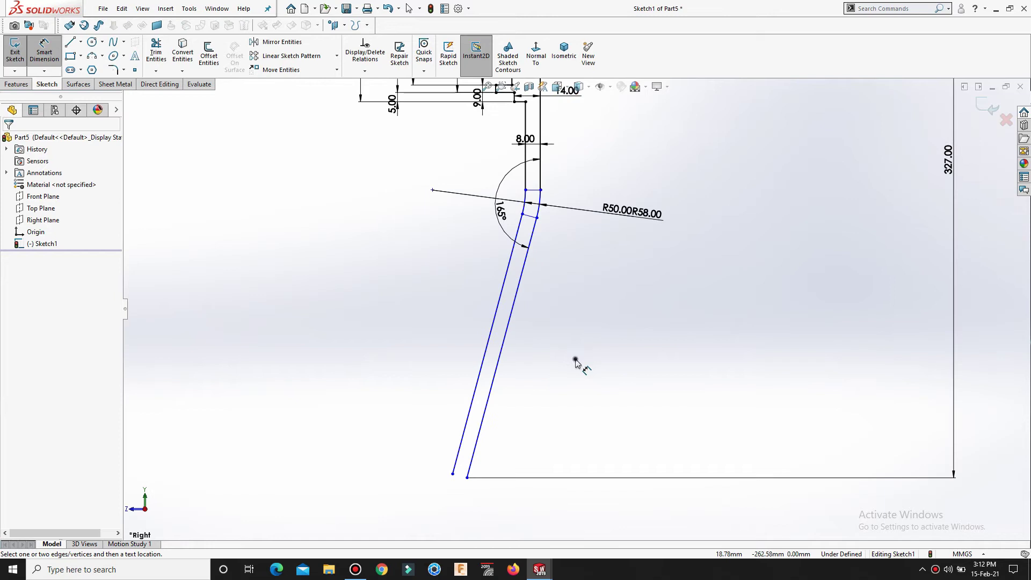
pyautogui.press('Escape')
# Step: Sketch a perpendicular line about 13.3 mm long from outside the inclined offset line across to the inclined centre line
pyautogui.scroll(-3, 581, 314)
pyautogui.press('l')
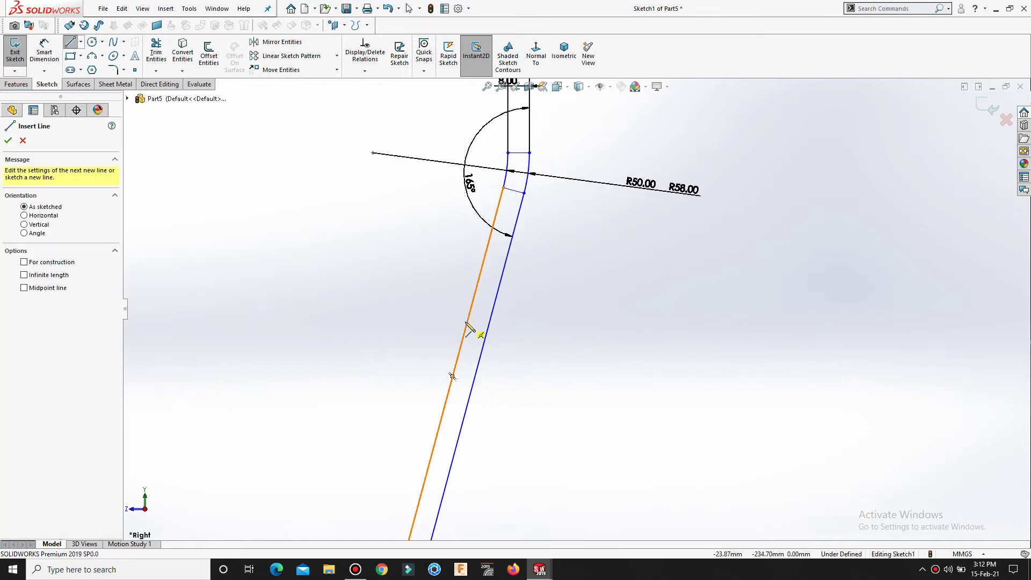
pyautogui.click(453, 323)
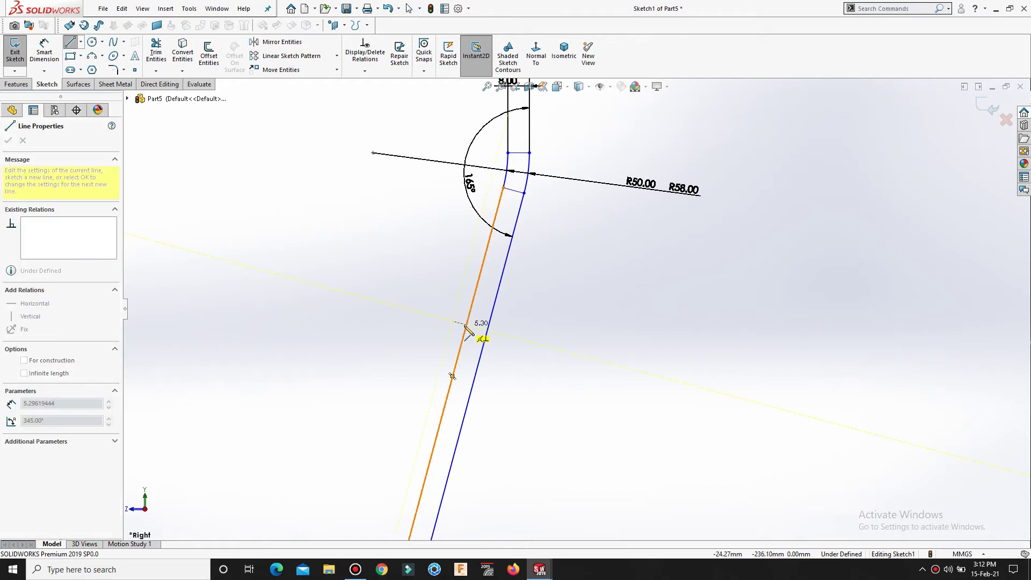
pyautogui.click(487, 331)
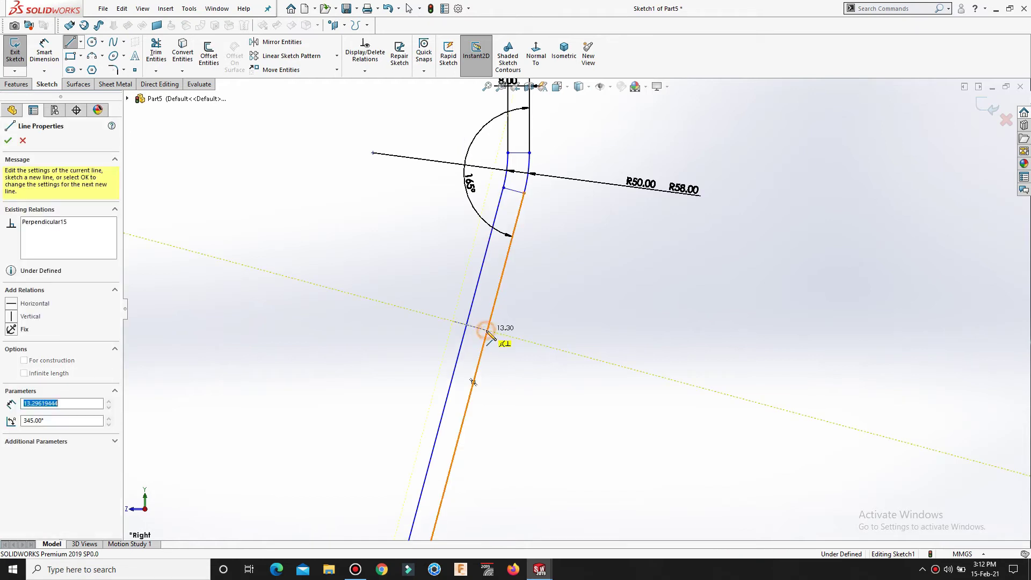
pyautogui.rightClick(488, 331)
pyautogui.click(584, 336)
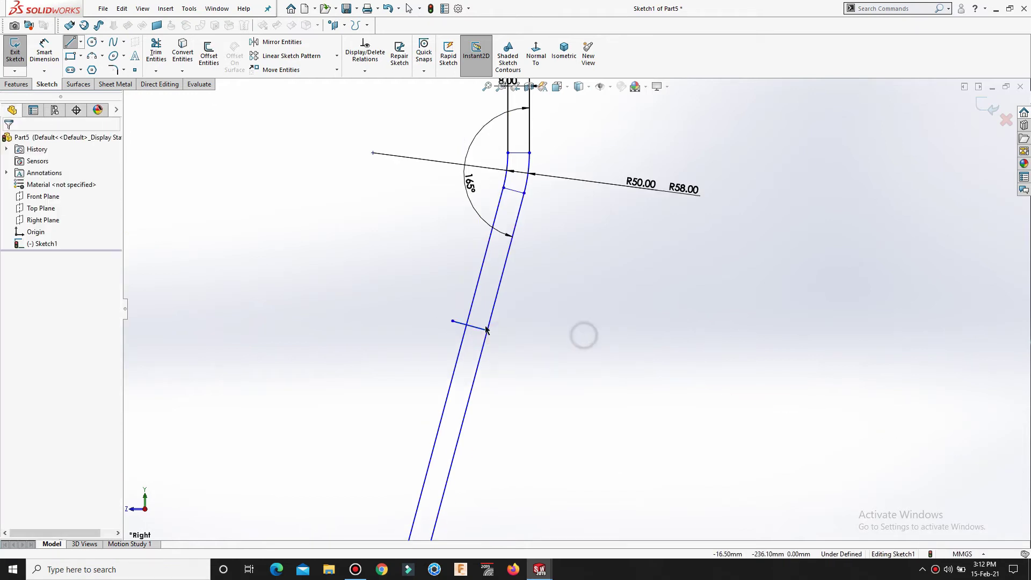
# Step: From the perpendicular line's outer end, sketch a line parallel to the incline, followed by a taper inward just past the offset line
pyautogui.press('l')
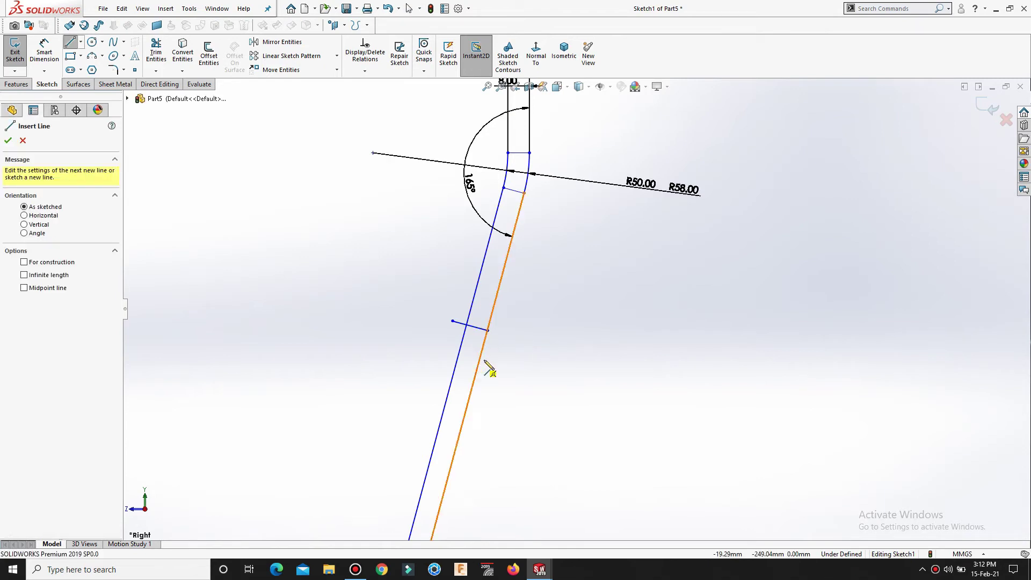
pyautogui.click(453, 322)
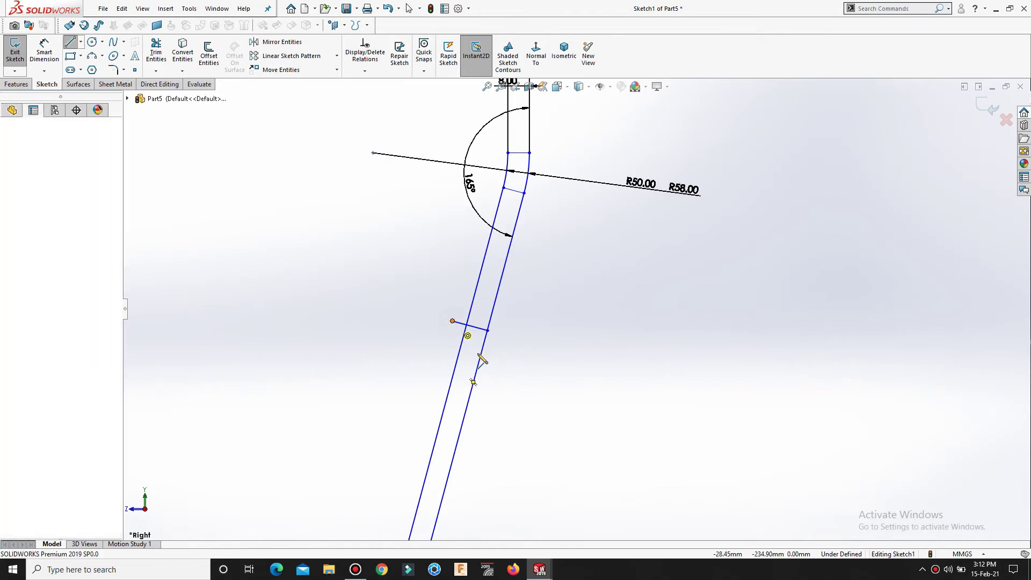
pyautogui.click(418, 452)
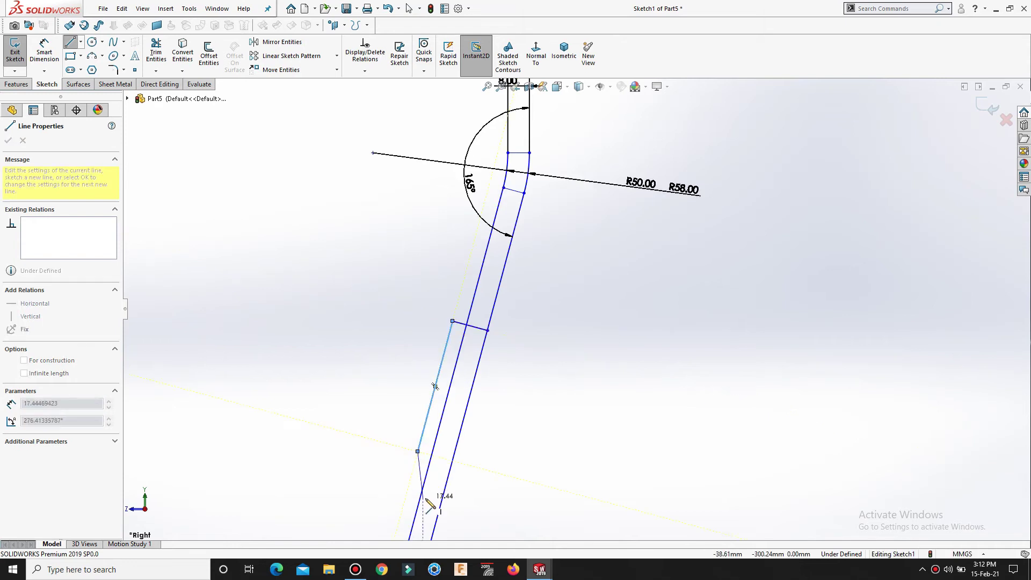
pyautogui.scroll(-3, 430, 505)
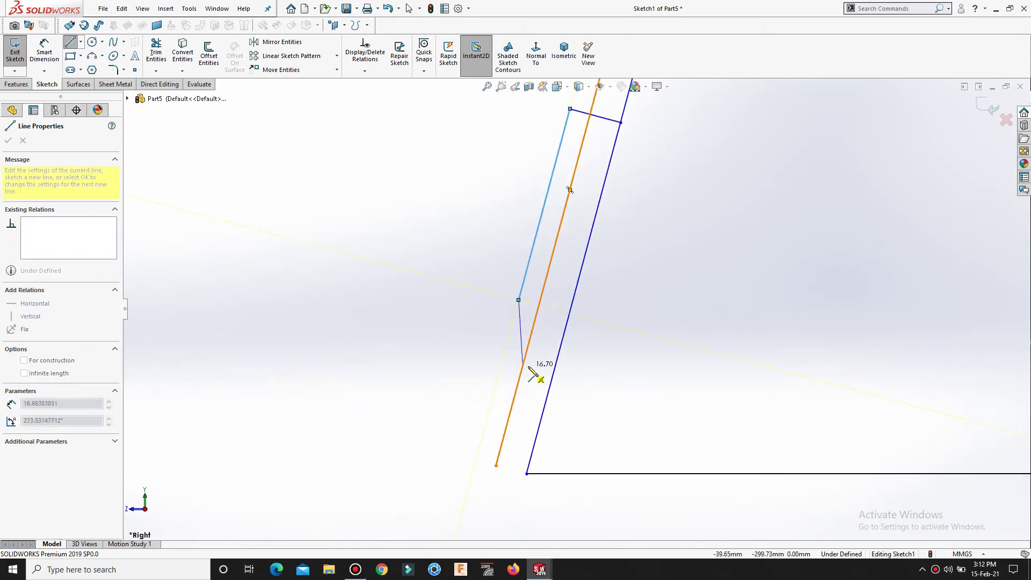
pyautogui.click(530, 358)
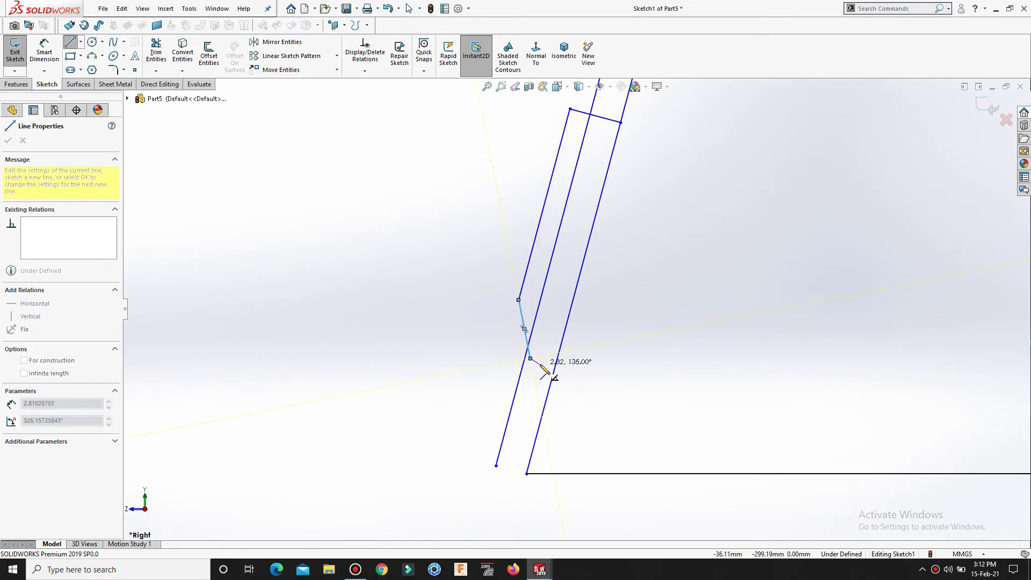
# Step: Continue the profile with two perpendicular inward steps and parallel sections, closing it at the centre line's lower endpoint with a line about 1.7 mm long
pyautogui.click(545, 362)
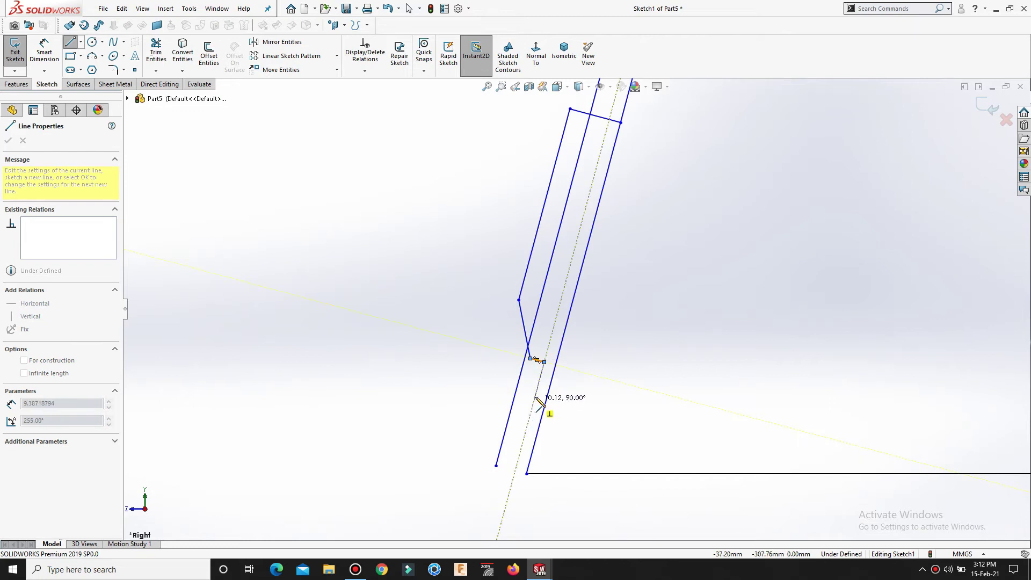
pyautogui.click(535, 398)
pyautogui.scroll(-3, 536, 414)
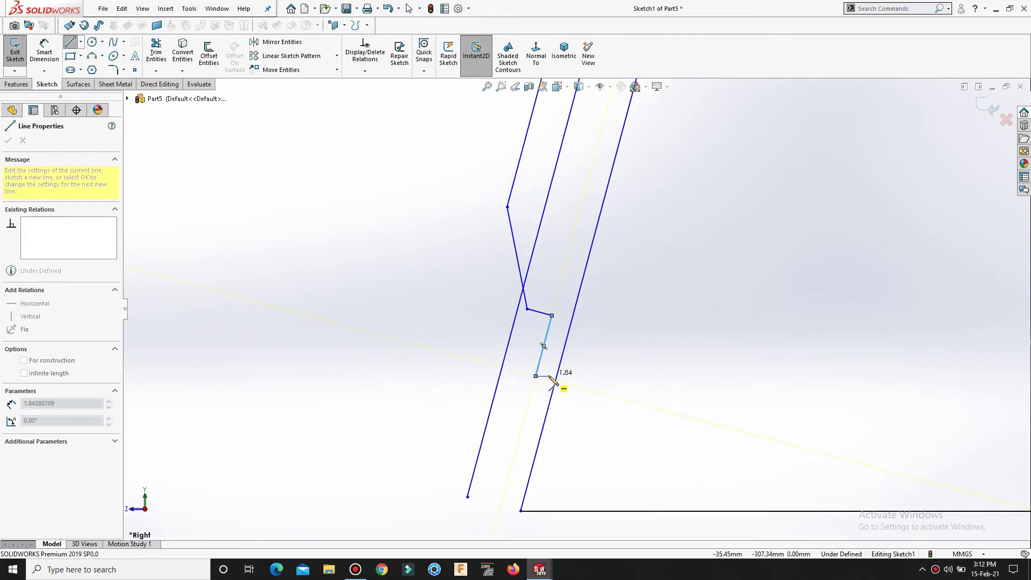
pyautogui.click(544, 379)
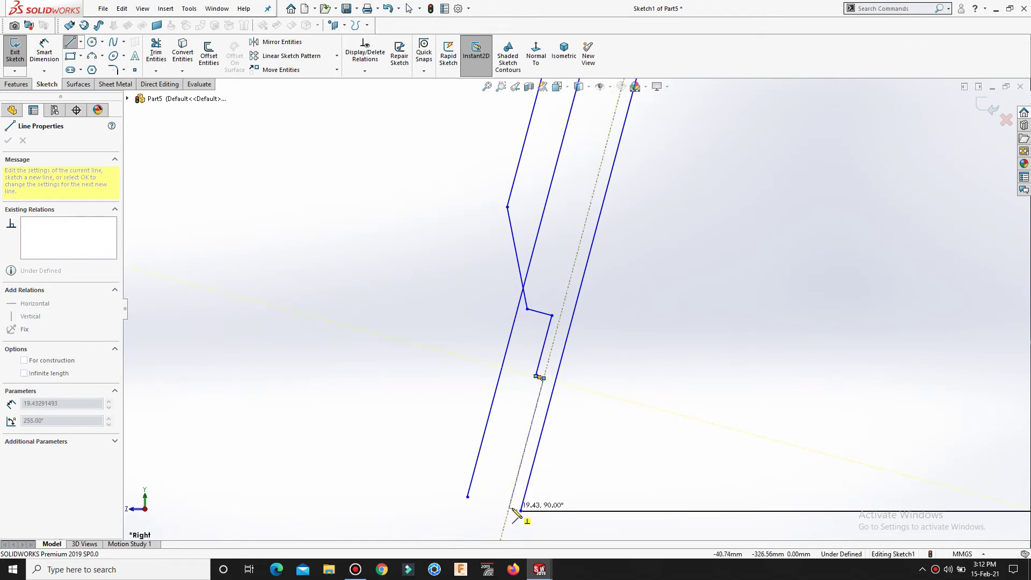
pyautogui.scroll(-4, 515, 510)
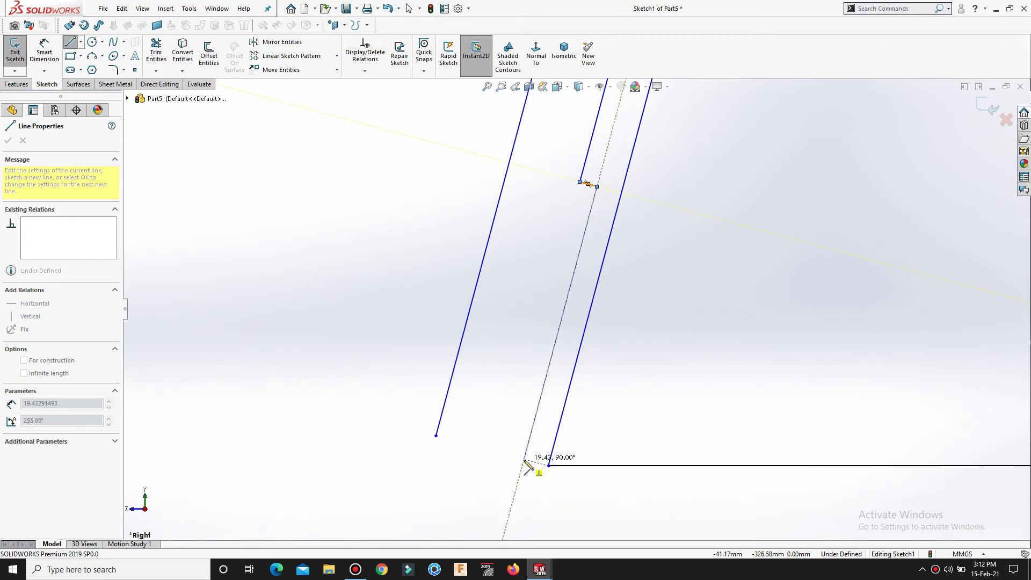
pyautogui.click(525, 460)
pyautogui.click(549, 465)
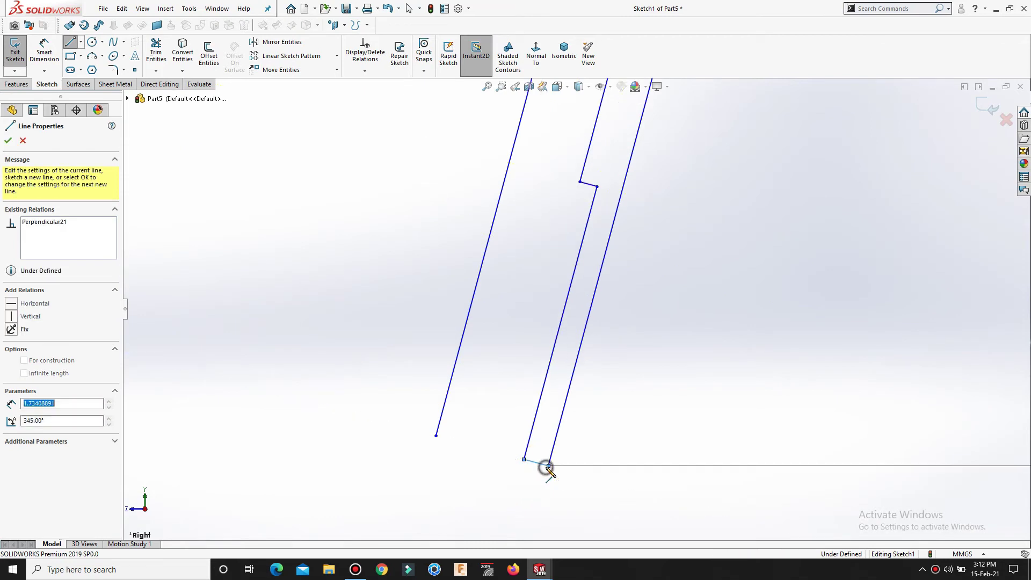
pyautogui.rightClick(548, 471)
pyautogui.click(553, 476)
# Step: Trim away the offset line between the perpendicular line and the taper, and the perpendicular line's portion between the offset and centre lines
pyautogui.scroll(3, 684, 271)
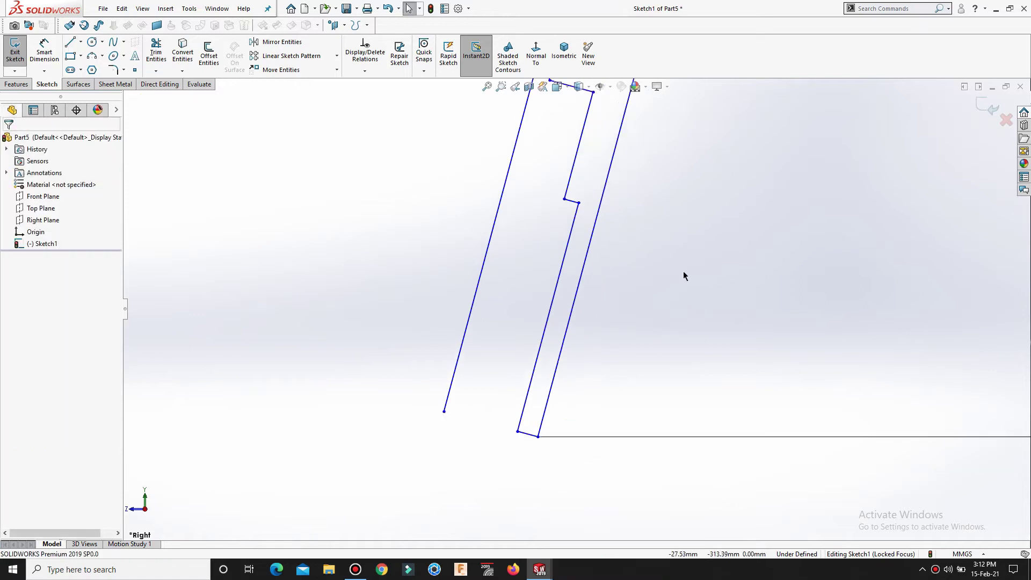
pyautogui.scroll(2, 673, 242)
pyautogui.keyDown('ctrl'); pyautogui.moveTo(607, 252); pyautogui.dragTo(408, 575, button='middle'); pyautogui.keyUp('ctrl')
pyautogui.scroll(1, 548, 267)
pyautogui.scroll(1, 547, 258)
pyautogui.keyDown('ctrl'); pyautogui.moveTo(540, 211); pyautogui.dragTo(516, 300, button='middle'); pyautogui.keyUp('ctrl')
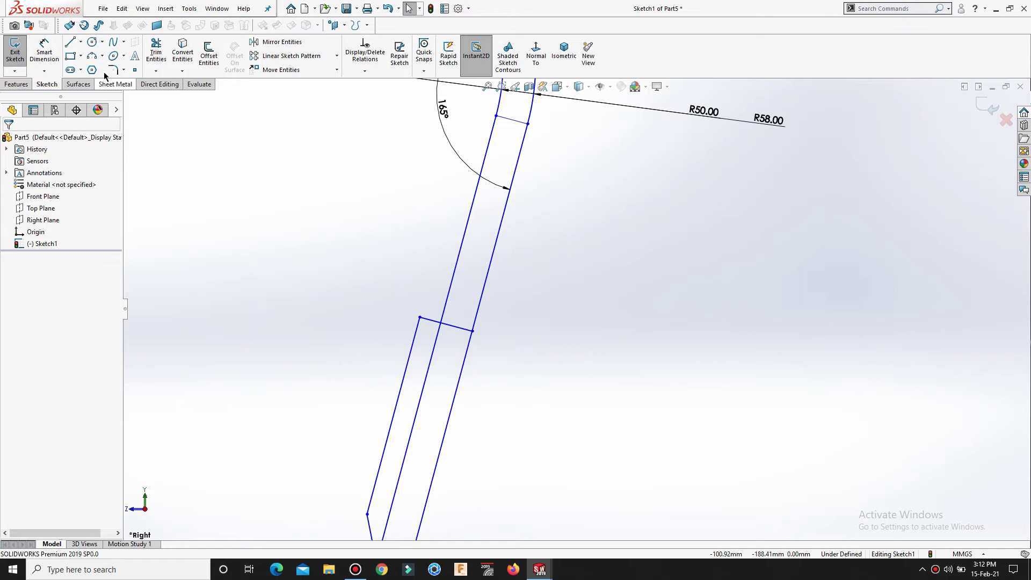
pyautogui.click(156, 52)
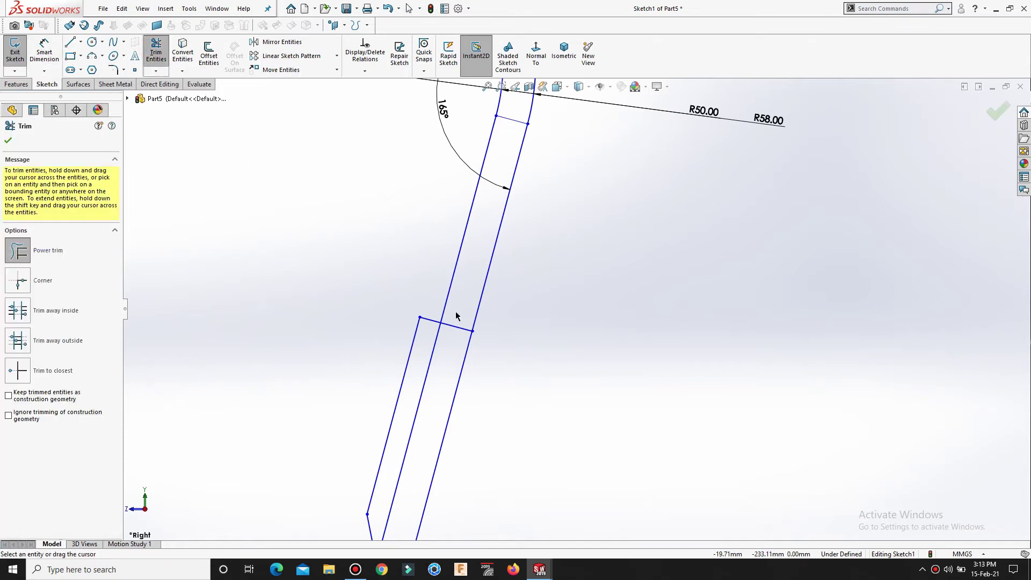
pyautogui.moveTo(435, 339); pyautogui.dragTo(430, 353)
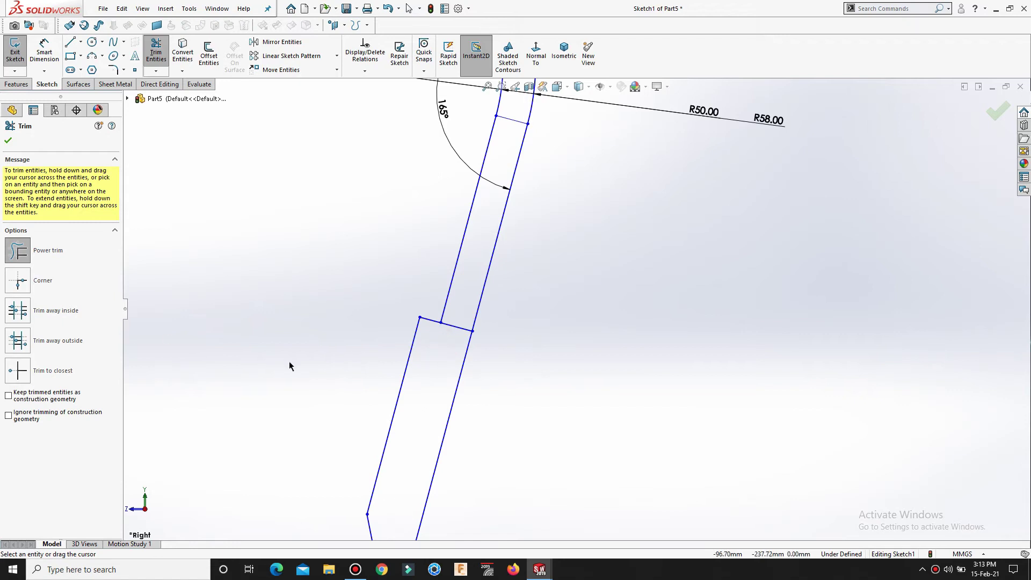
pyautogui.rightClick(466, 303)
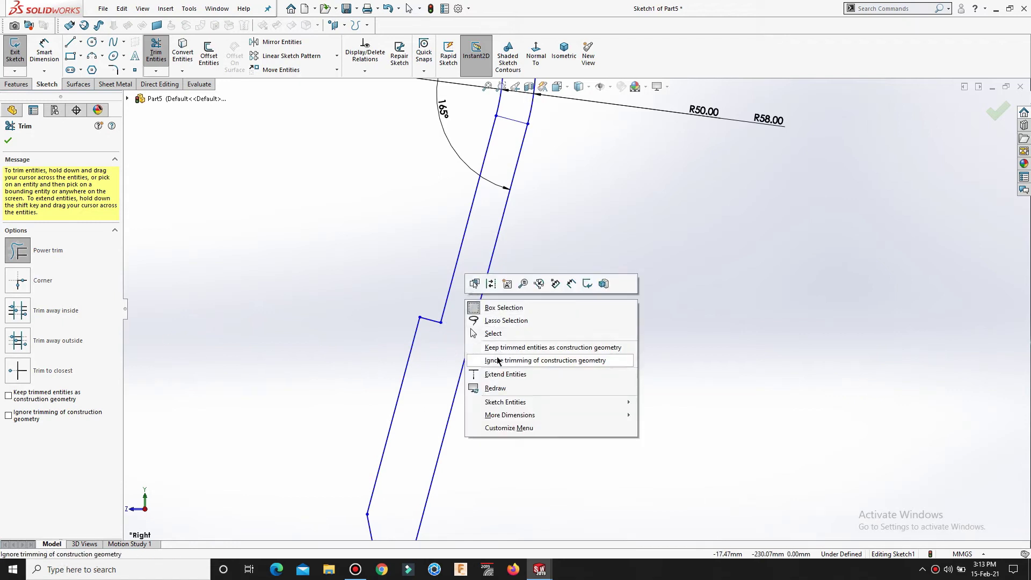
pyautogui.click(513, 336)
# Step: Dimension the outer line of the inclined profile, parallel to the centre line, and set its length to 61 mm
pyautogui.scroll(2, 529, 343)
pyautogui.press('s')
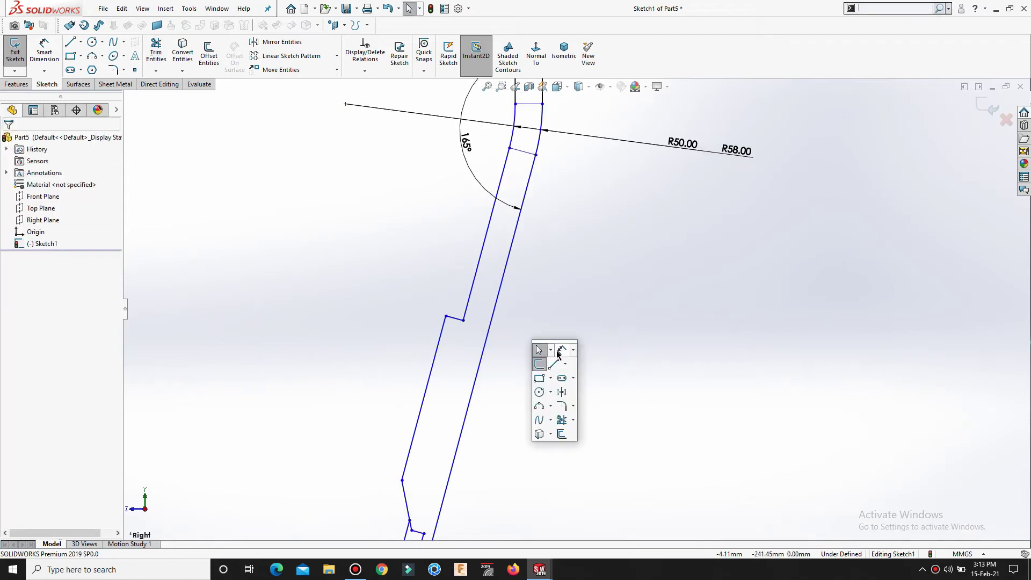
pyautogui.click(560, 353)
pyautogui.scroll(1, 537, 284)
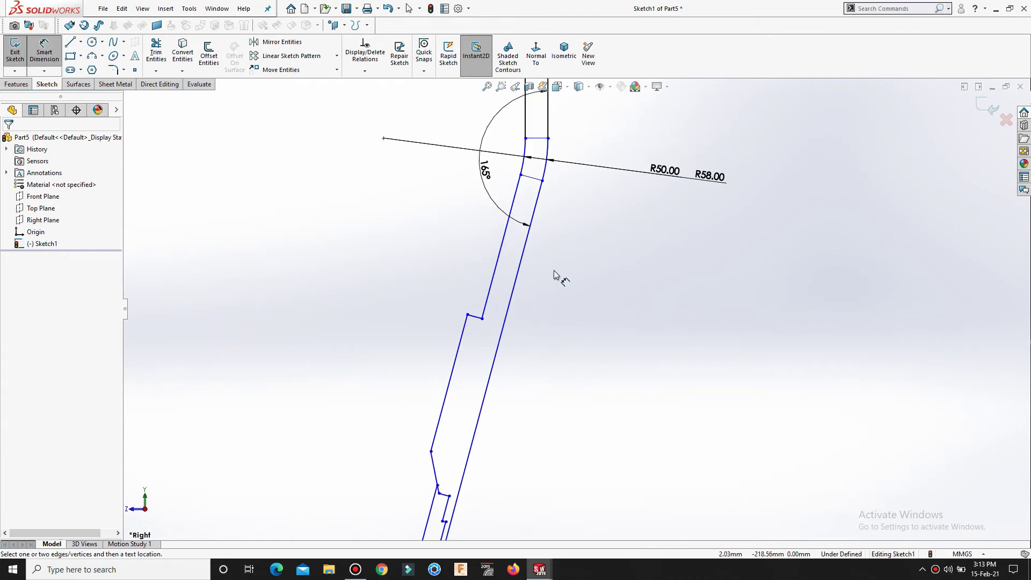
pyautogui.scroll(-1, 554, 275)
pyautogui.click(446, 347)
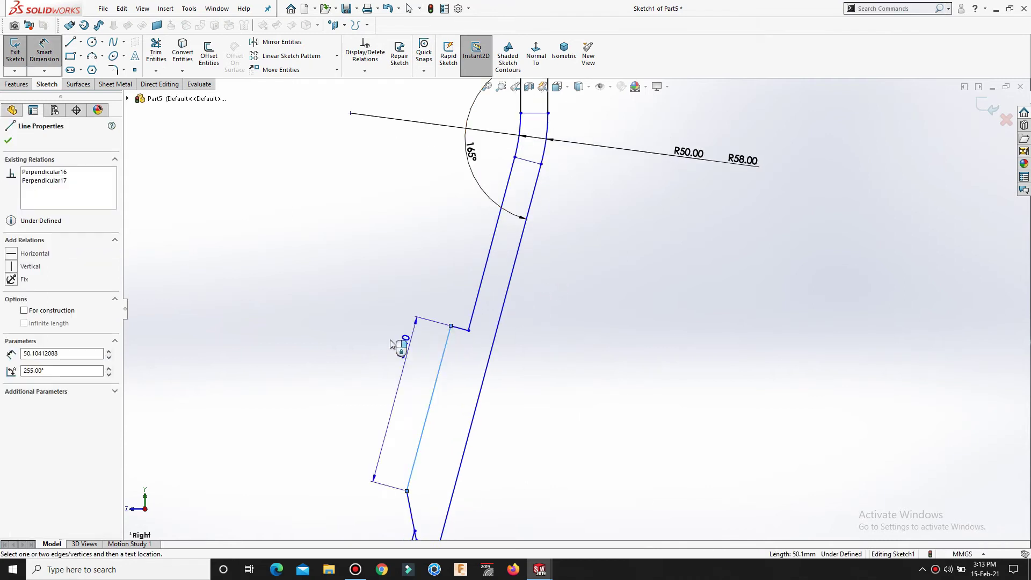
pyautogui.click(350, 293)
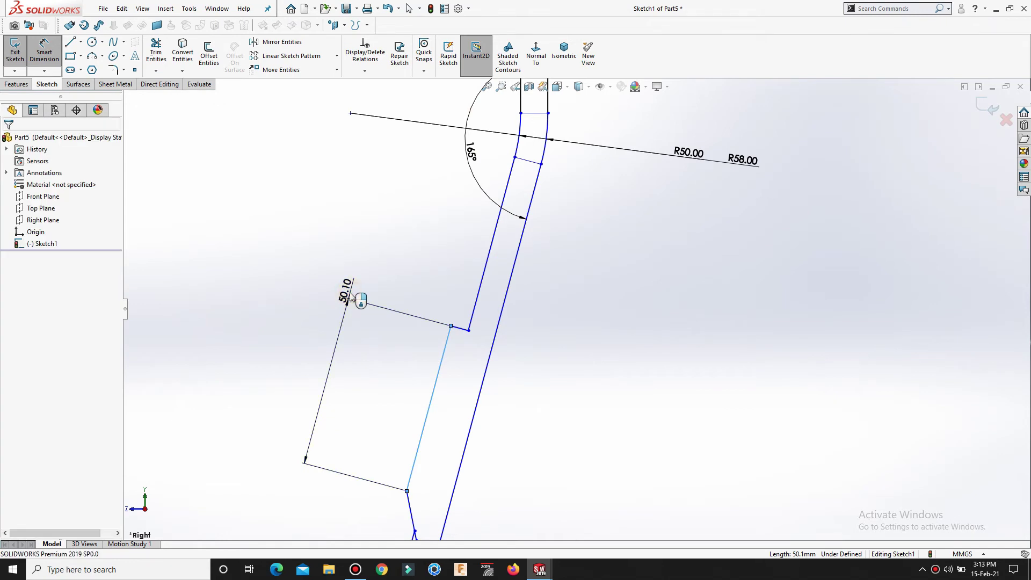
pyautogui.press('Return')
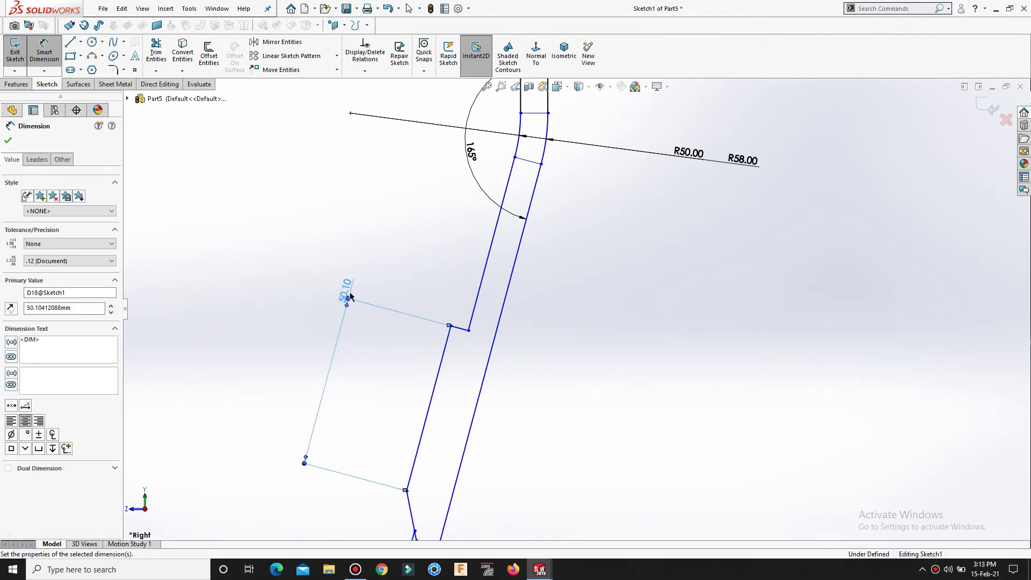
pyautogui.click(283, 431)
# Step: Trim away the leftover offset line beside the stepped lower end of the profile, and resume Smart Dimension
pyautogui.scroll(3, 304, 449)
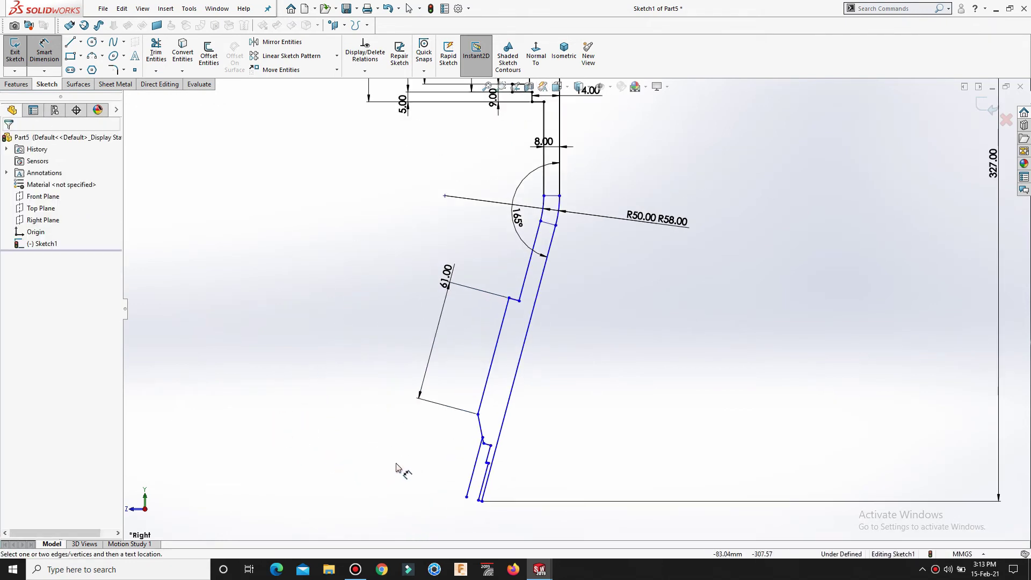
pyautogui.press('s')
pyautogui.click(431, 529)
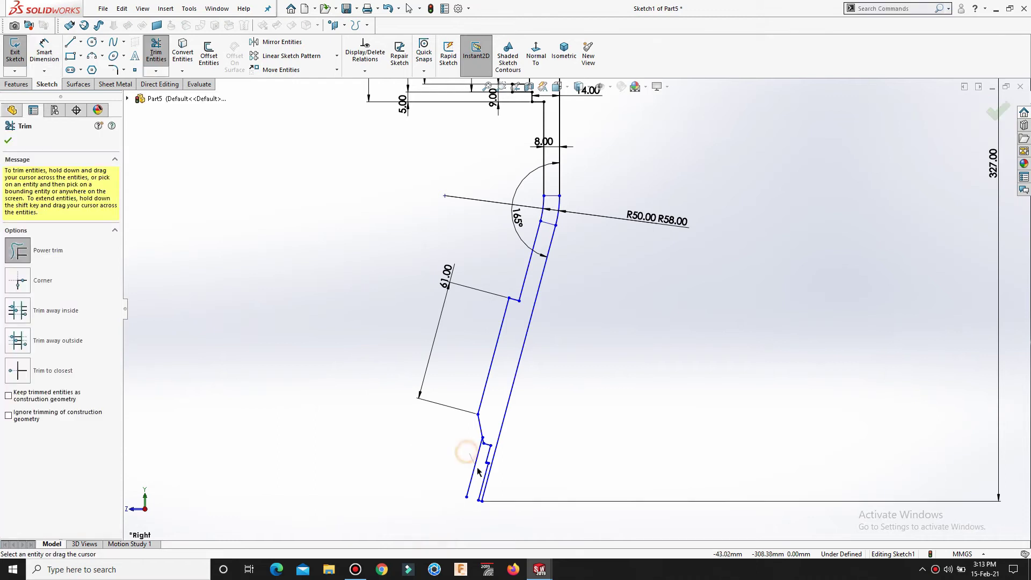
pyautogui.press('s')
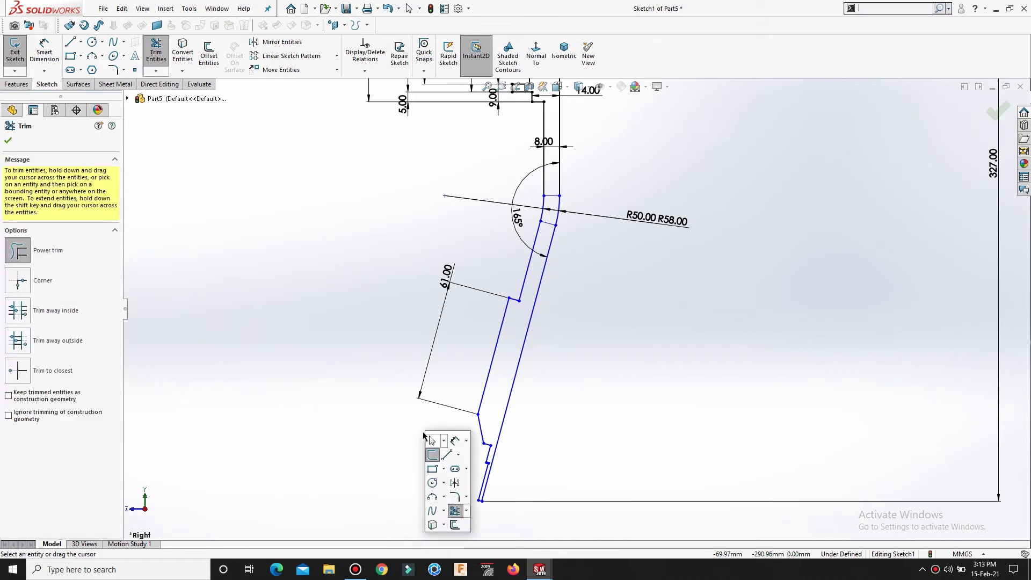
pyautogui.click(455, 442)
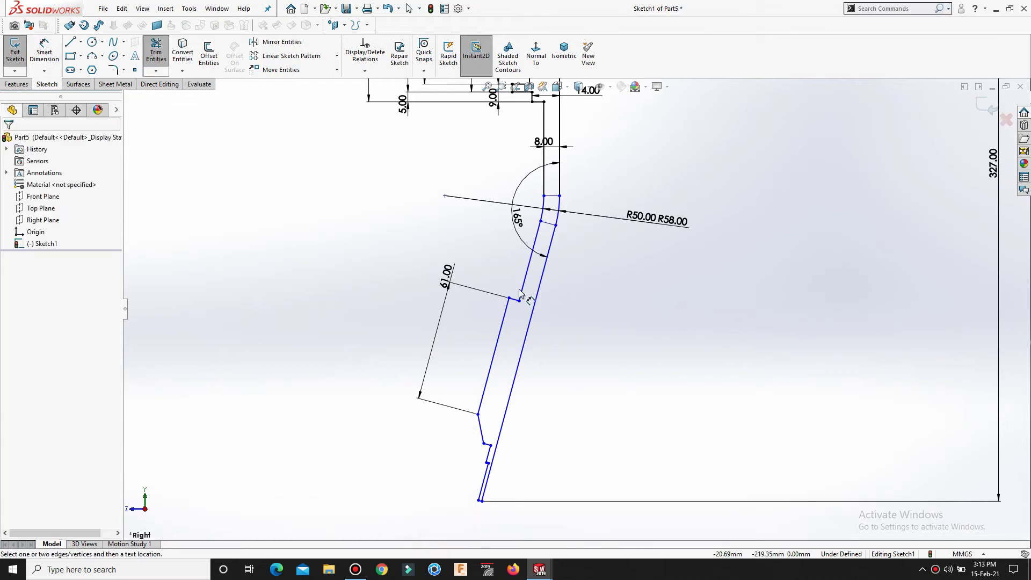
pyautogui.click(484, 438)
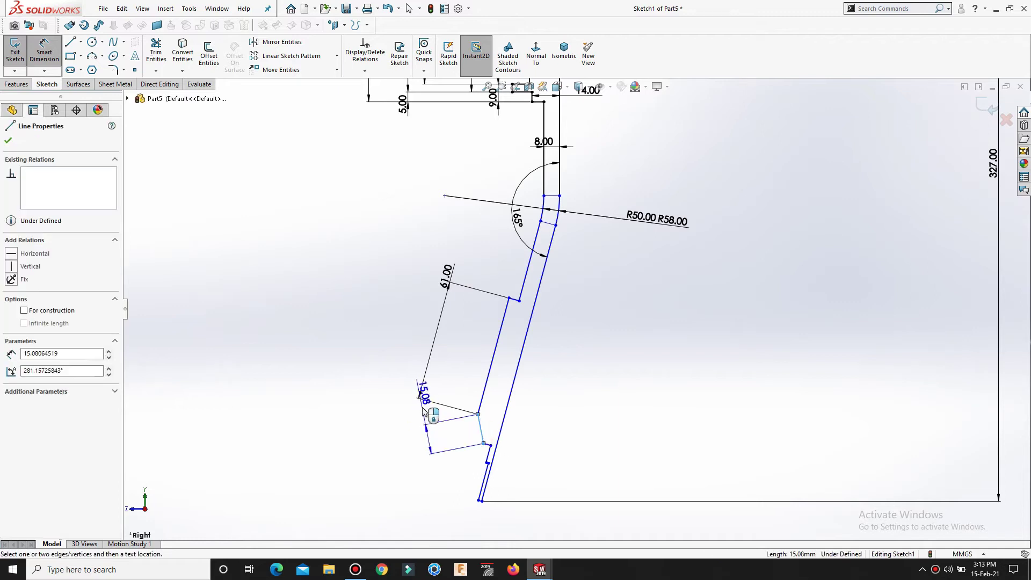
pyautogui.press('Escape')
pyautogui.scroll(-2, 490, 445)
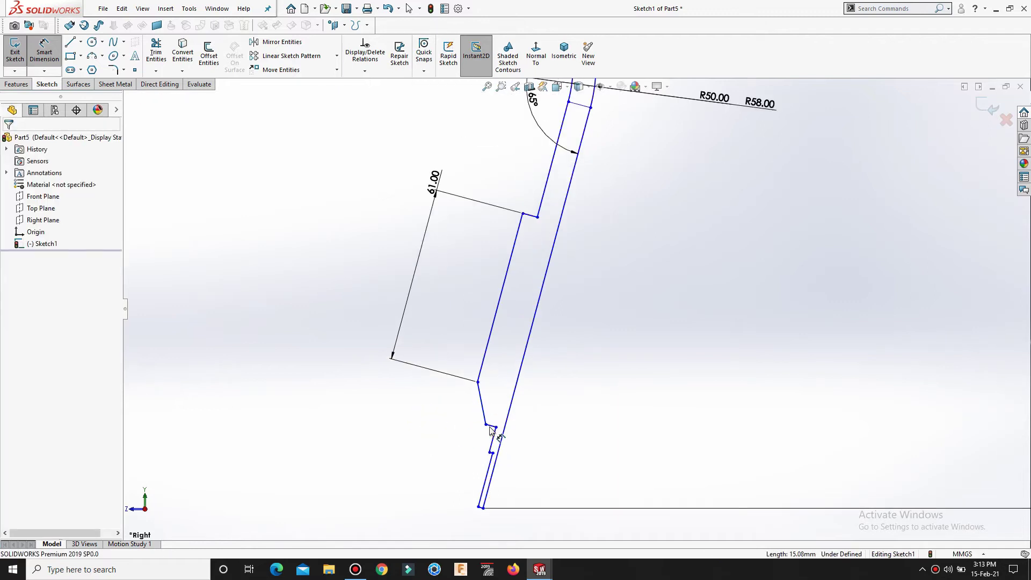
pyautogui.click(480, 387)
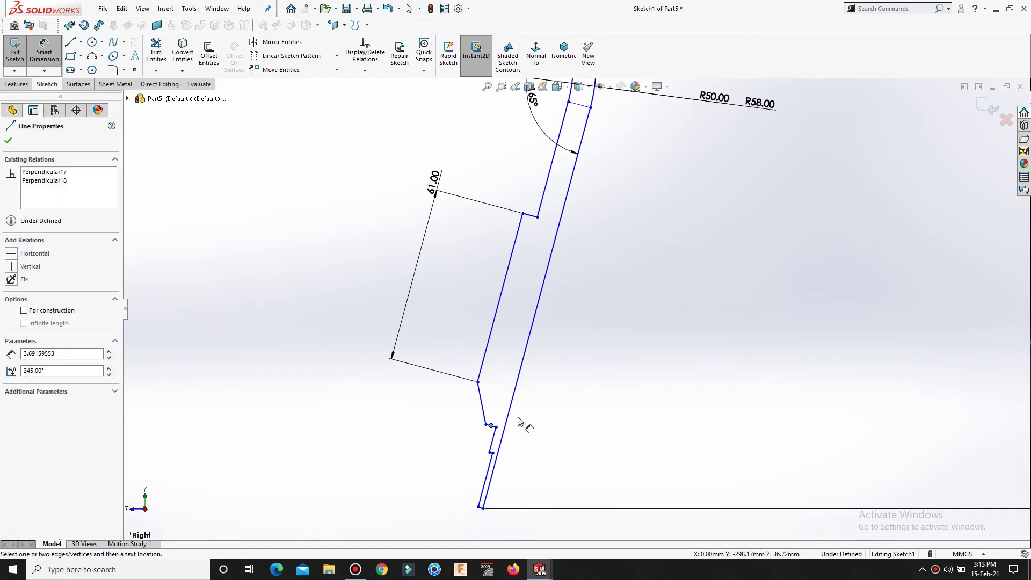
pyautogui.press('Escape')
# Step: Dimension the tapered section's length along the incline, from its upper endpoint to the first inward step, as 28 mm
pyautogui.scroll(-2, 494, 416)
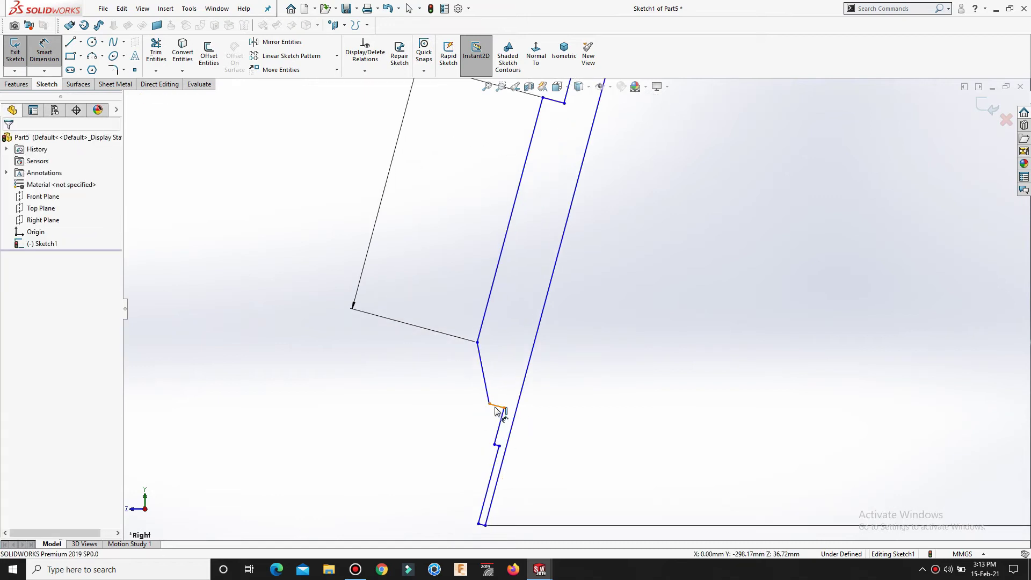
pyautogui.click(497, 409)
pyautogui.click(478, 342)
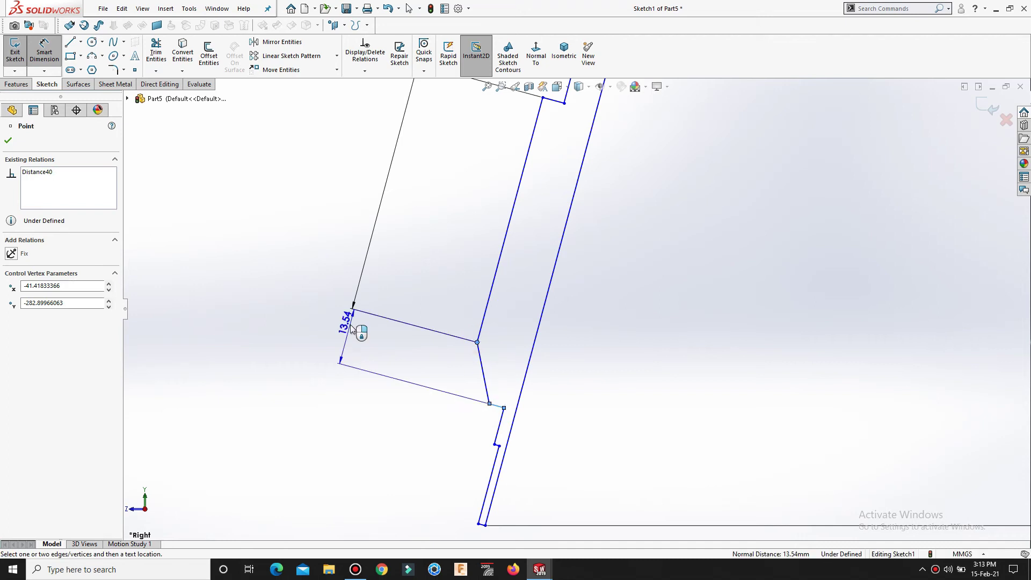
pyautogui.click(350, 324)
pyautogui.write('28')
pyautogui.press('Return')
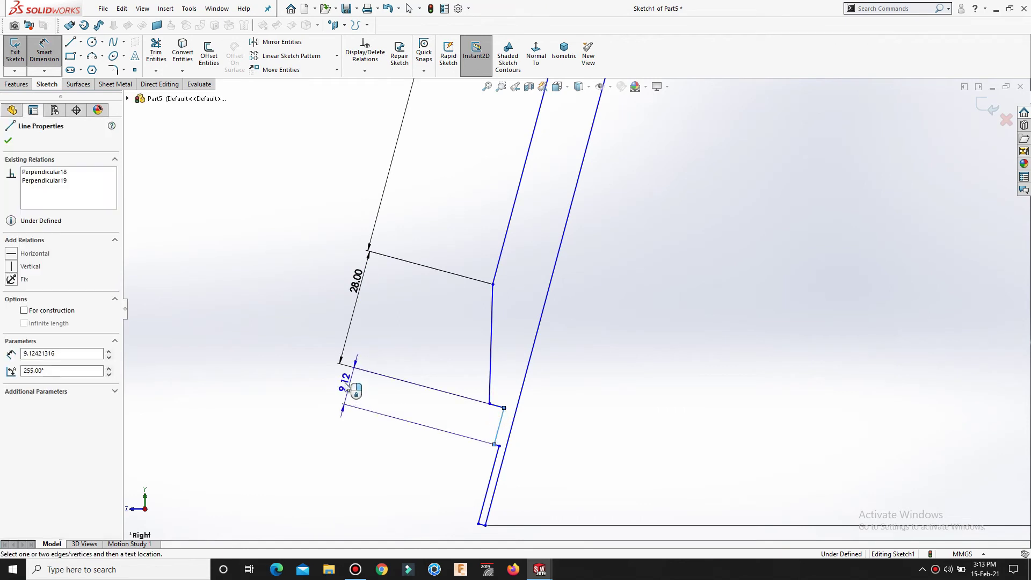
# Step: Set the length of the short parallel section between the two inward steps to 6 mm
pyautogui.click(340, 380)
pyautogui.write('6')
pyautogui.press('Return')
pyautogui.click(356, 472)
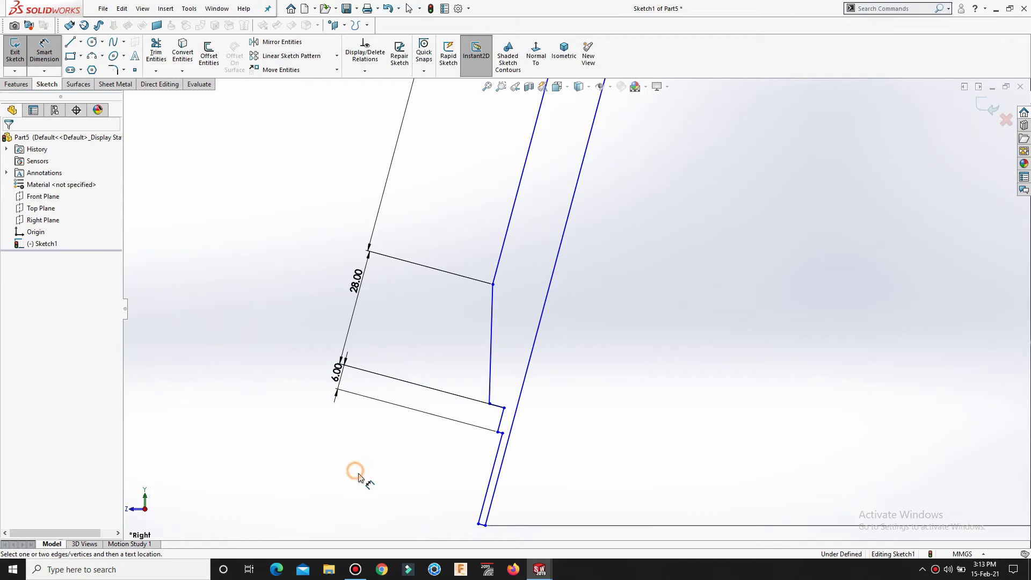
# Step: Dimension the last parallel section at the profile's lower tip and set its length to 10 mm
pyautogui.click(492, 476)
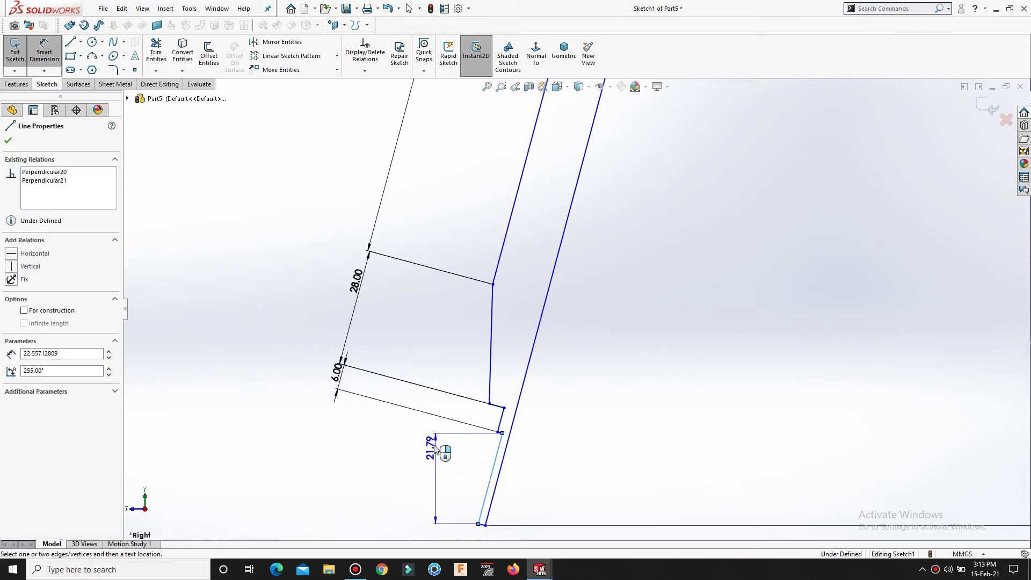
pyautogui.click(413, 397)
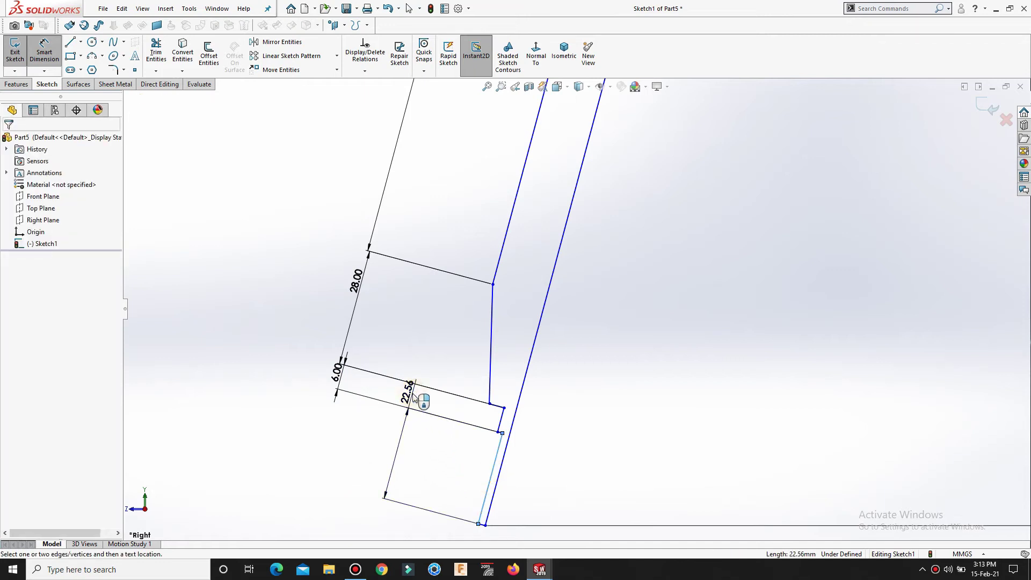
pyautogui.write('18')
pyautogui.press('Return')
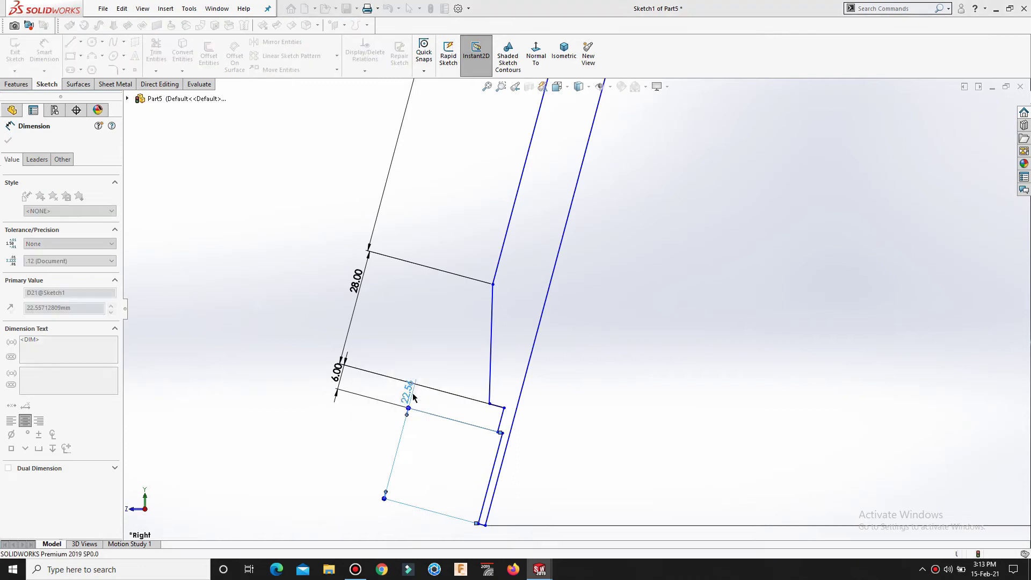
pyautogui.click(575, 384)
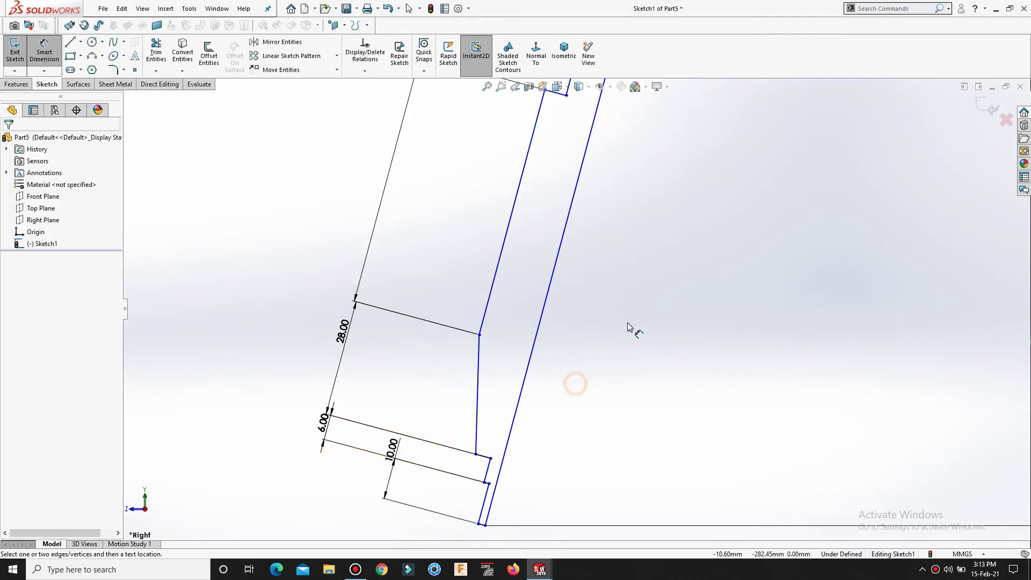
# Step: Try to dimension the distance between the shoulder line and the line closing the lower end of the bend
pyautogui.scroll(2, 647, 284)
pyautogui.scroll(2, 648, 286)
pyautogui.scroll(2, 638, 231)
pyautogui.scroll(-5, 615, 216)
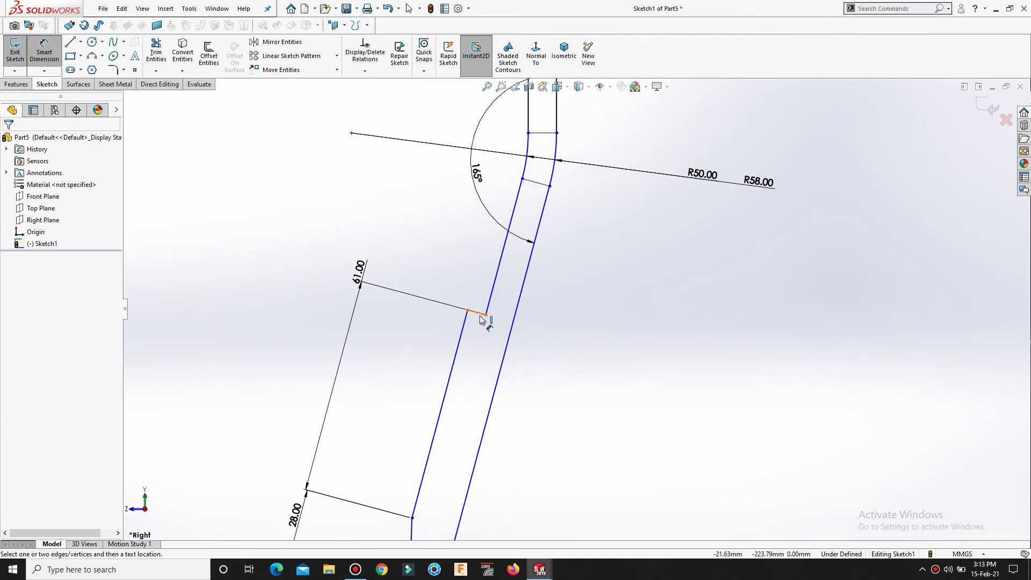
pyautogui.click(481, 316)
pyautogui.click(531, 180)
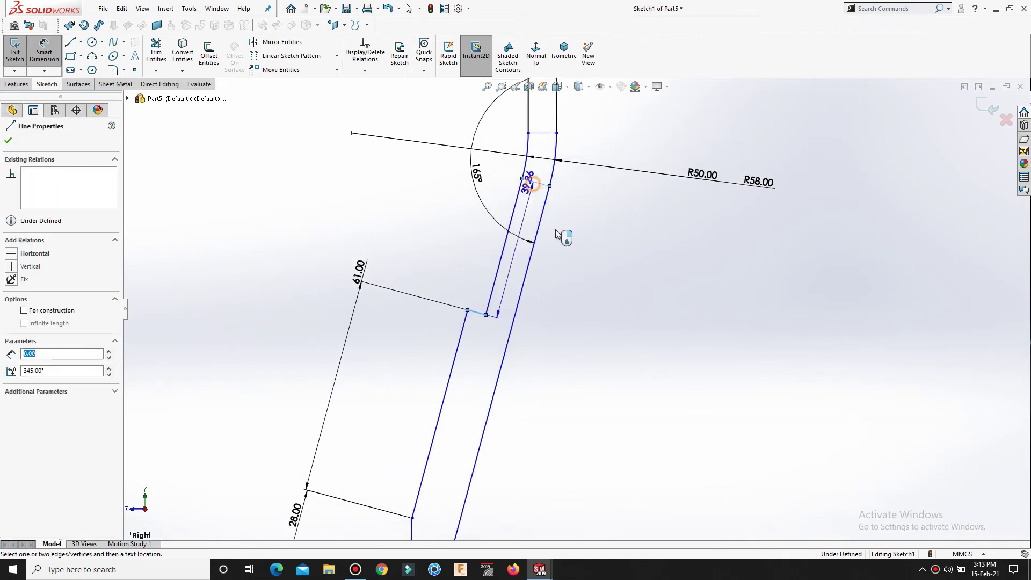
pyautogui.click(587, 288)
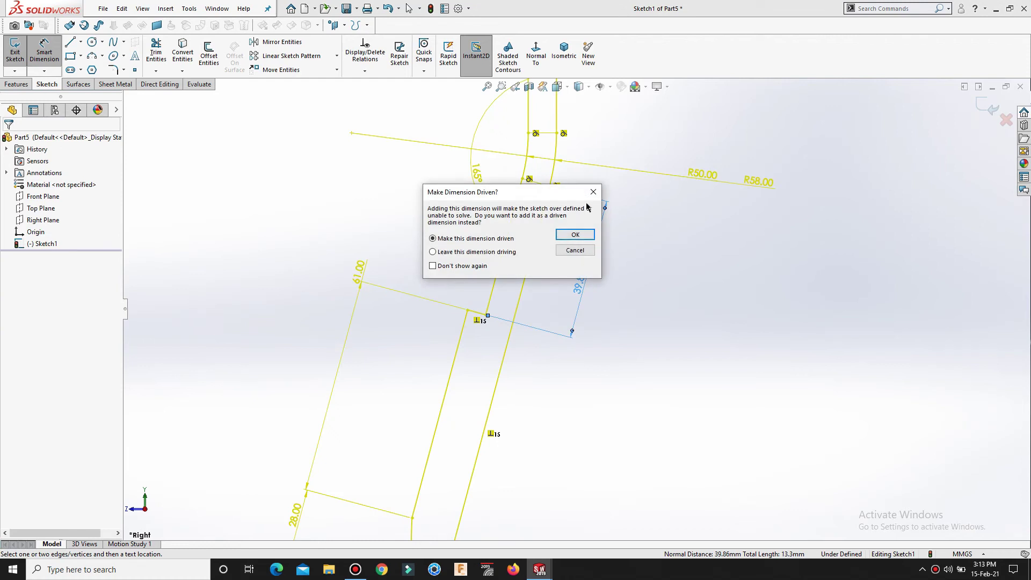
pyautogui.click(592, 197)
# Step: Set the distance between the 61 mm outer line and the inclined centre line to 10 mm
pyautogui.moveTo(632, 363)
pyautogui.mouseDown(button='middle')
pyautogui.moveTo(550, 340)
pyautogui.moveTo(557, 369)
pyautogui.mouseUp(button='middle')
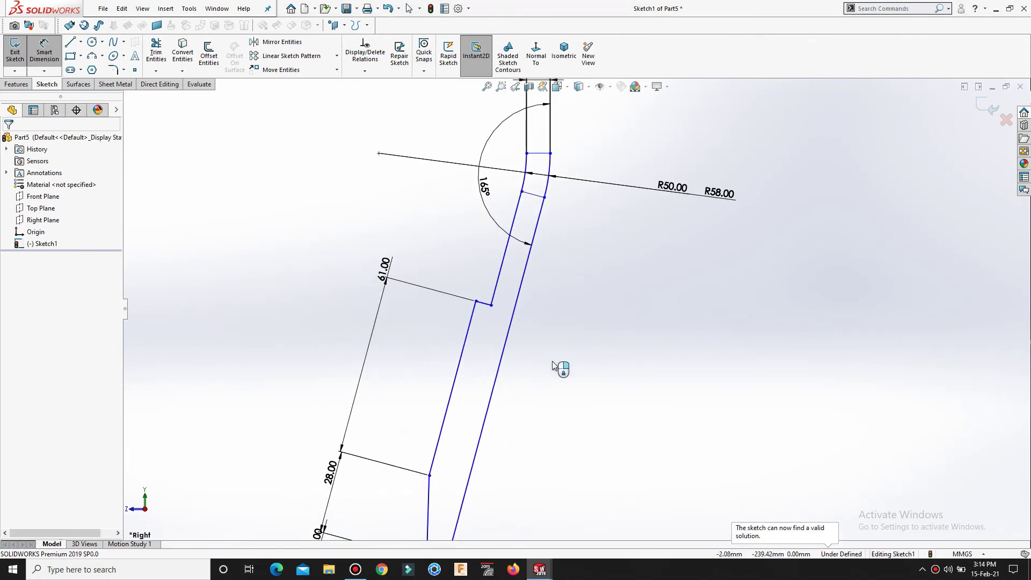
pyautogui.click(467, 334)
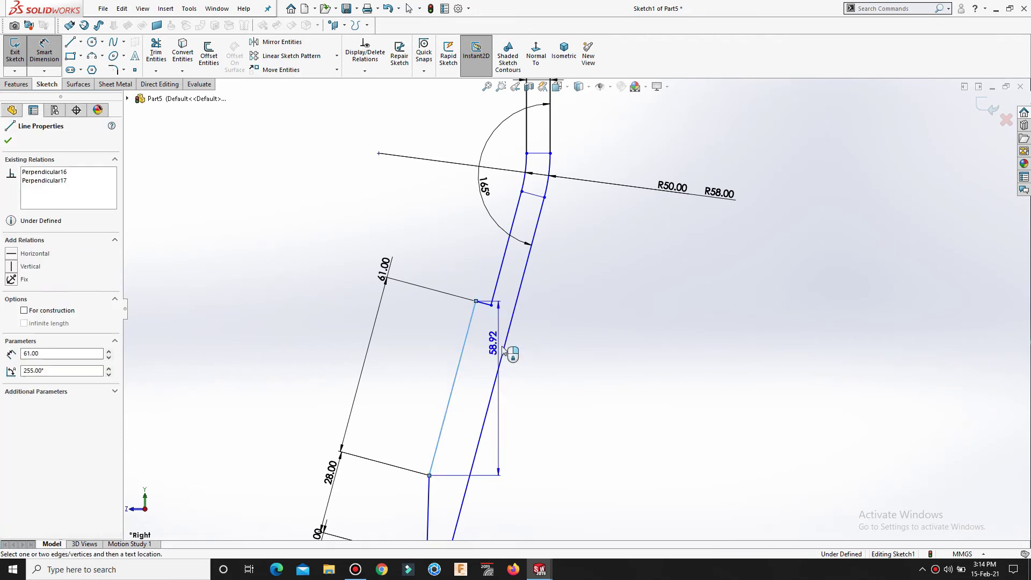
pyautogui.click(506, 350)
pyautogui.click(531, 368)
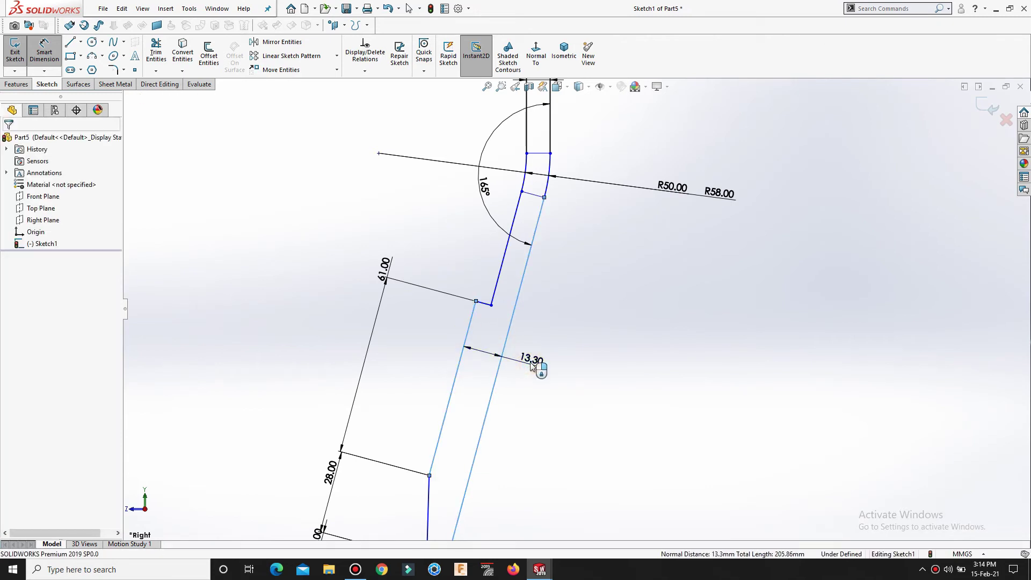
pyautogui.write('10')
pyautogui.press('Return')
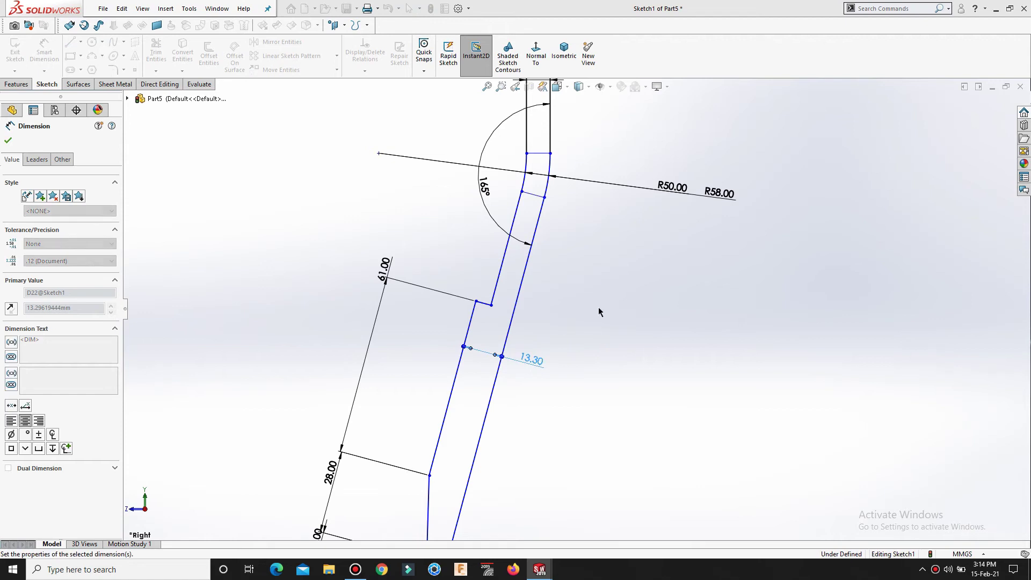
pyautogui.click(598, 308)
# Step: Dimension the angle between the tapered line and the inclined centre line as 5°
pyautogui.scroll(2, 562, 416)
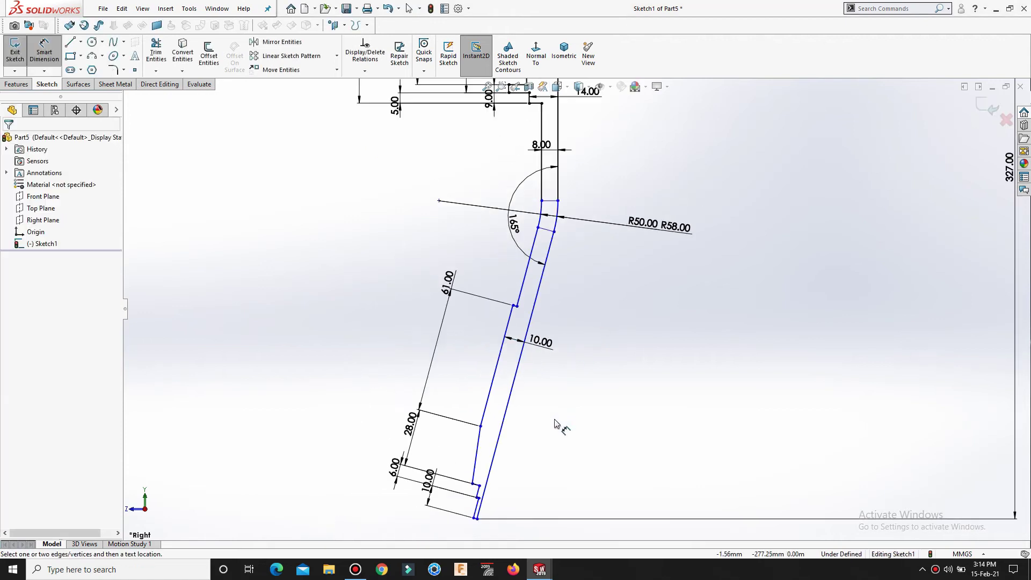
pyautogui.click(479, 452)
pyautogui.click(493, 453)
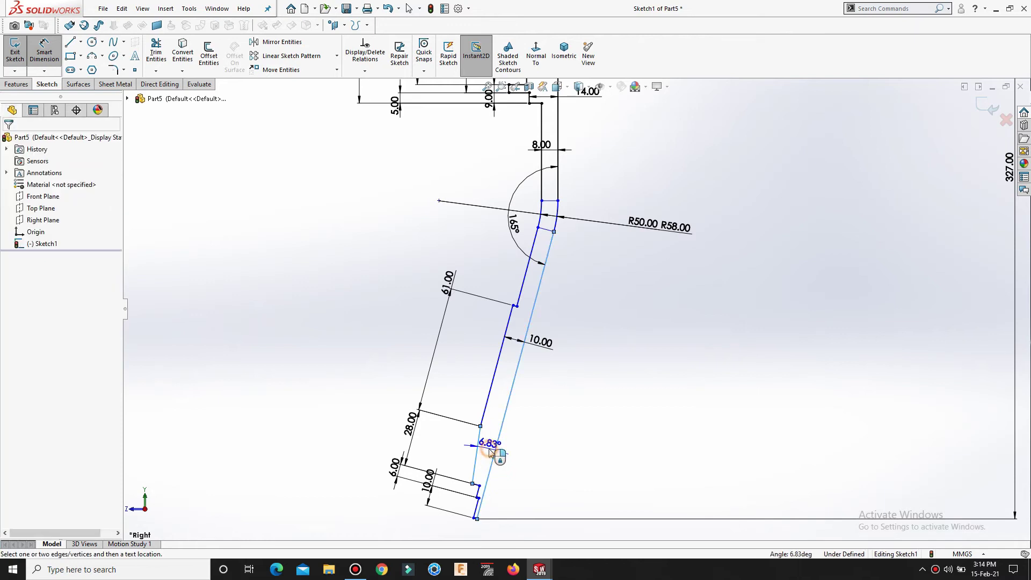
pyautogui.click(489, 452)
pyautogui.press('Return')
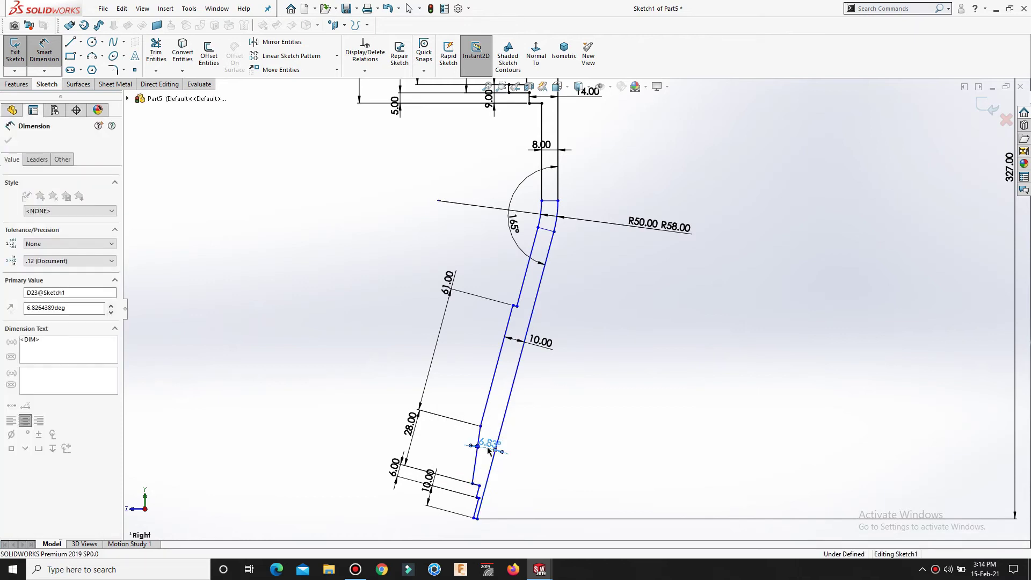
pyautogui.click(559, 460)
pyautogui.moveTo(549, 476); pyautogui.dragTo(540, 417, button='right')
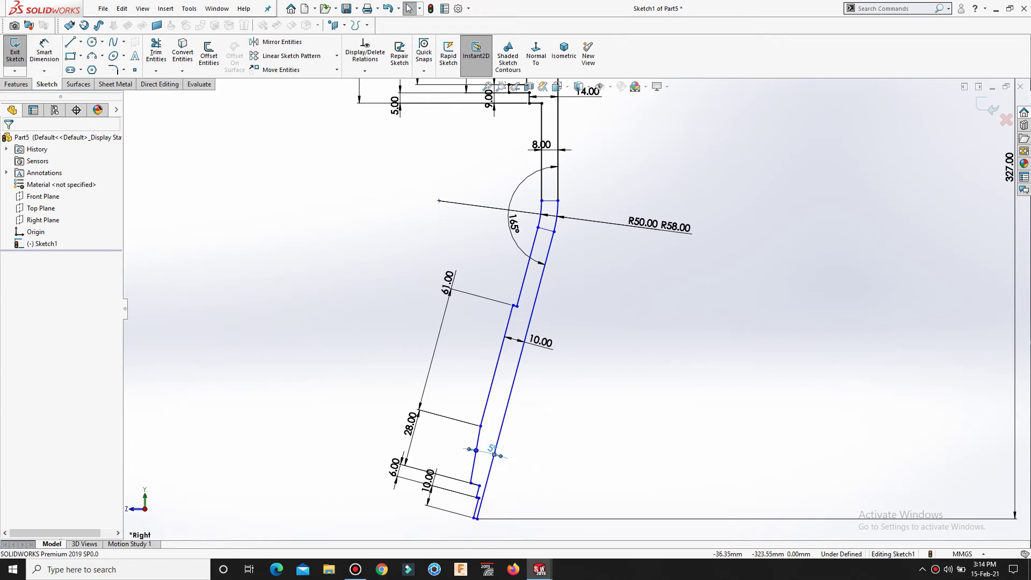
pyautogui.click(669, 397)
# Step: Switch to the Part4 reference drawing to check the remaining dimensions of the inclined section
pyautogui.scroll(-2, 615, 305)
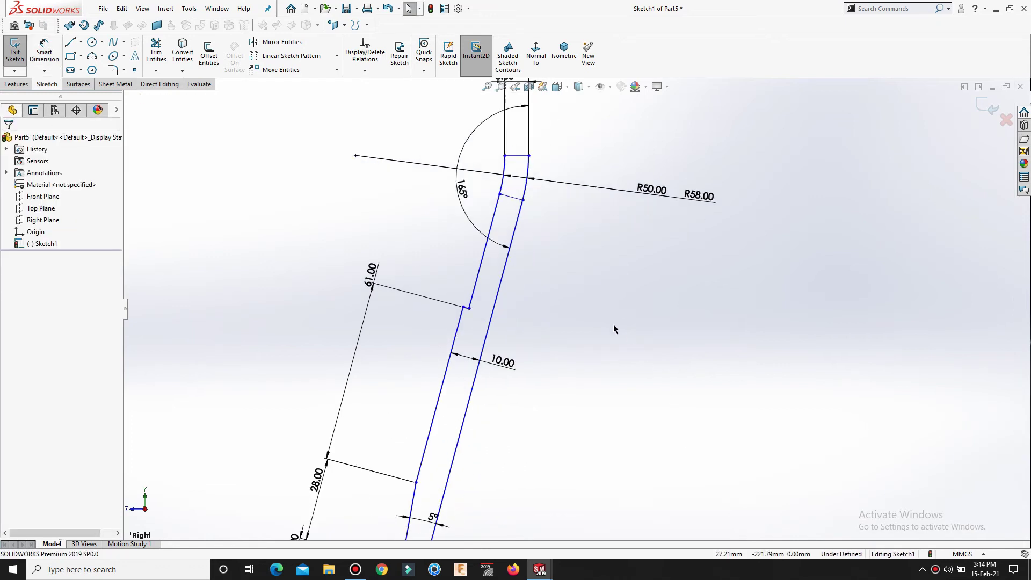
pyautogui.moveTo(624, 432); pyautogui.dragTo(616, 366, button='right')
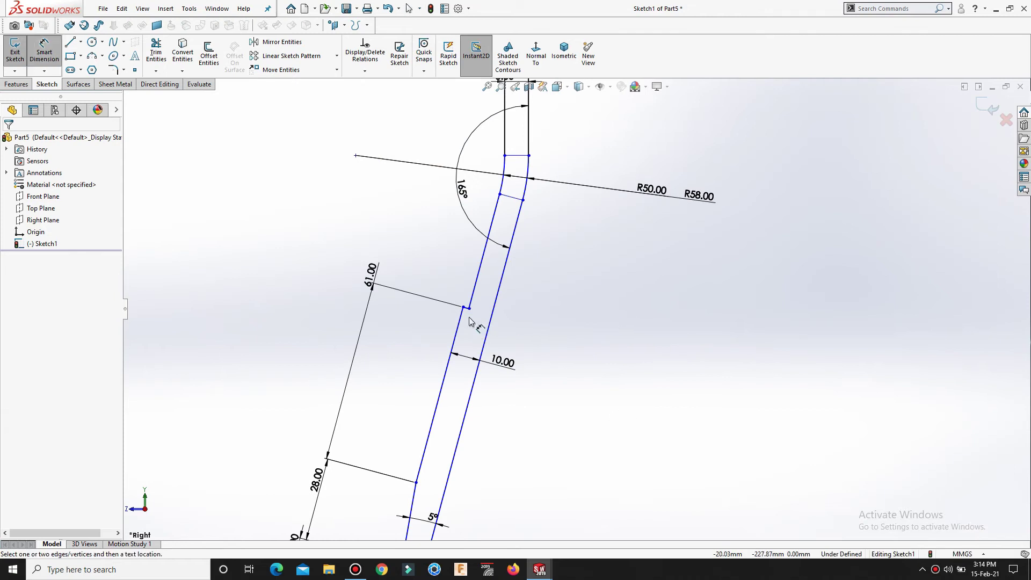
pyautogui.moveTo(540, 569)
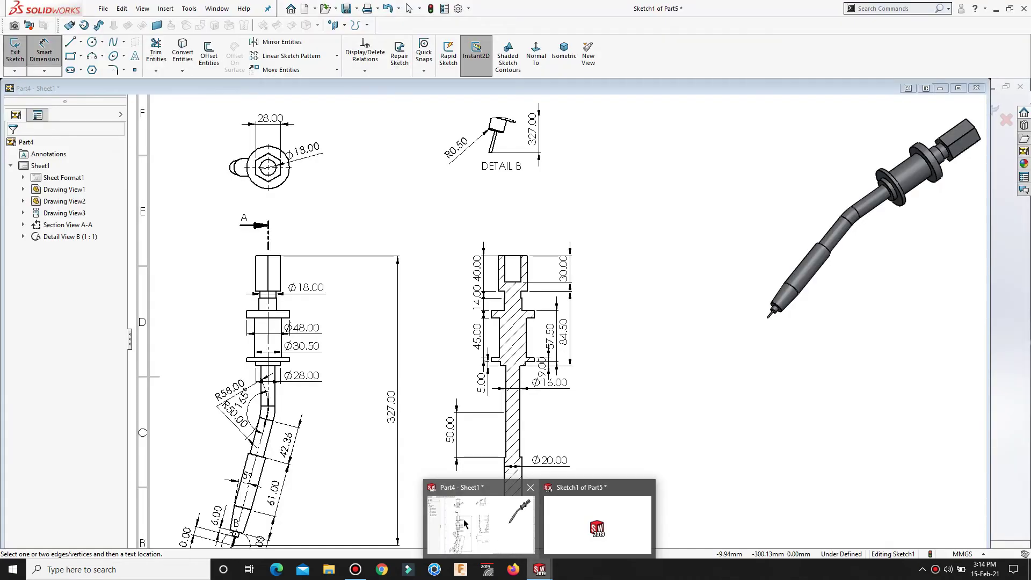
pyautogui.click(463, 518)
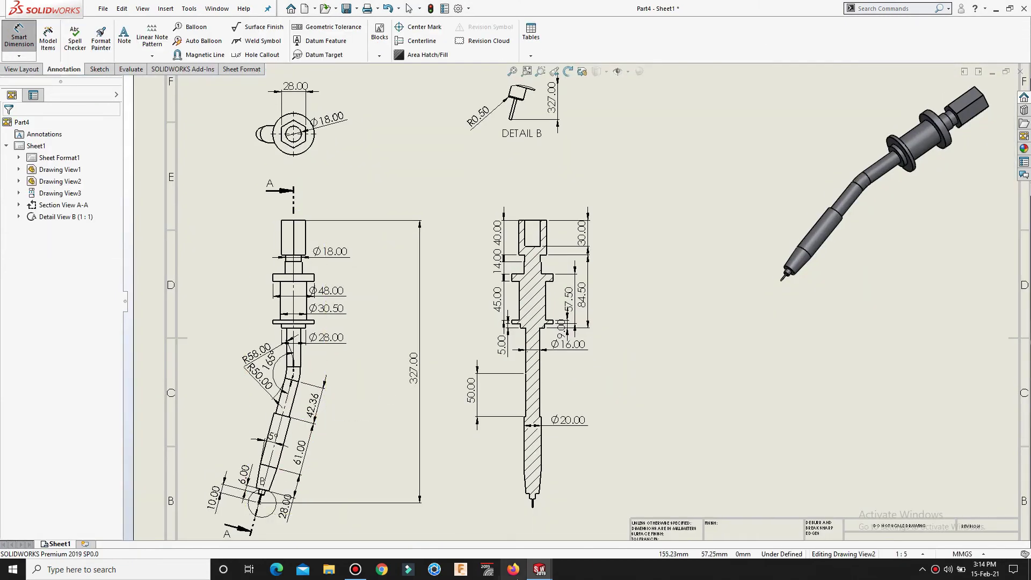
# Step: Switch back to the Part5 sketch to continue dimensioning the inclined section
pyautogui.moveTo(550, 574)
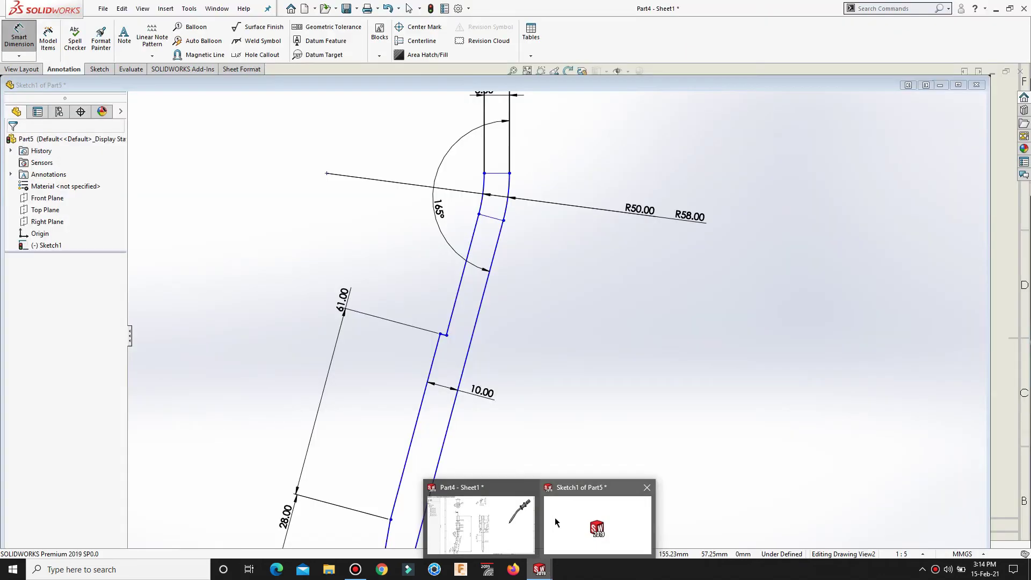
pyautogui.click(556, 518)
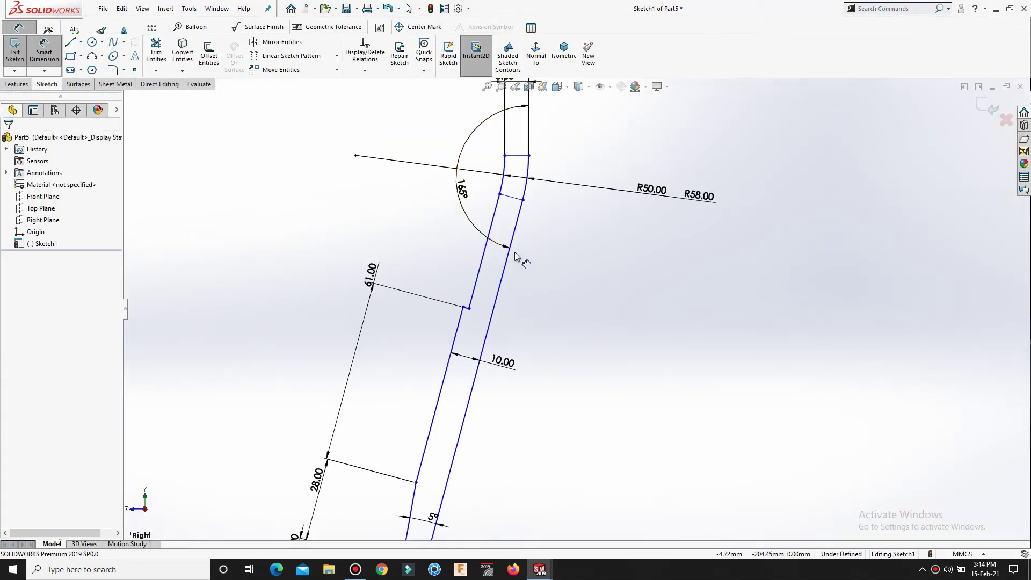
pyautogui.scroll(1, 546, 208)
pyautogui.scroll(-1, 546, 211)
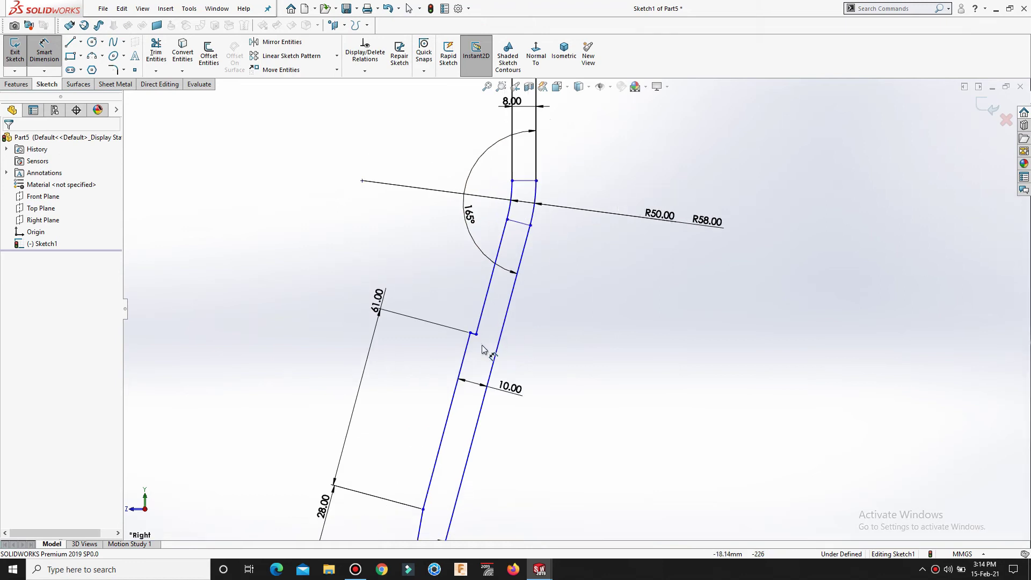
# Step: Try to dimension the distance from the short shoulder line to the line closing the bend's lower end
pyautogui.scroll(-2, 476, 335)
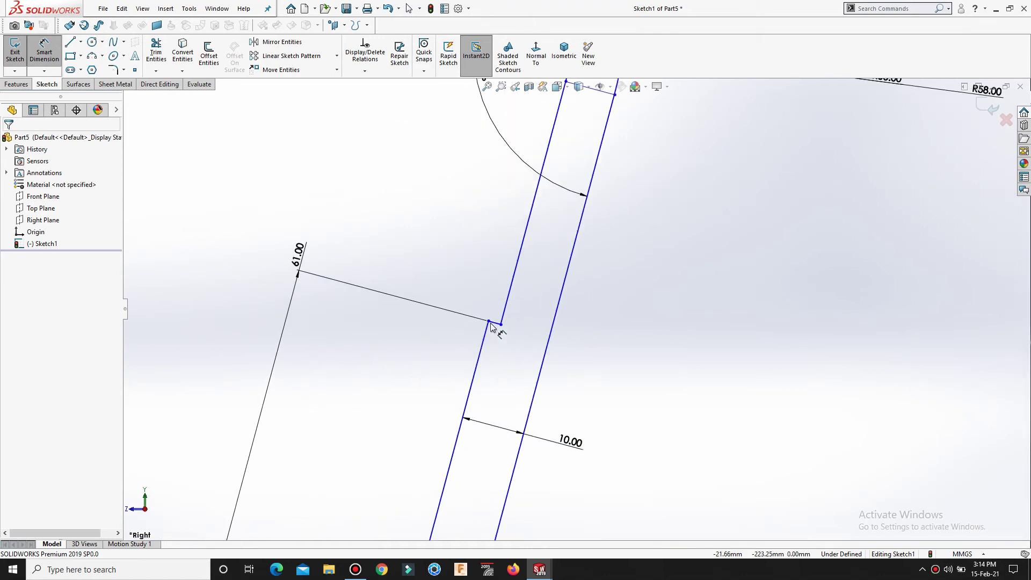
pyautogui.scroll(2, 606, 297)
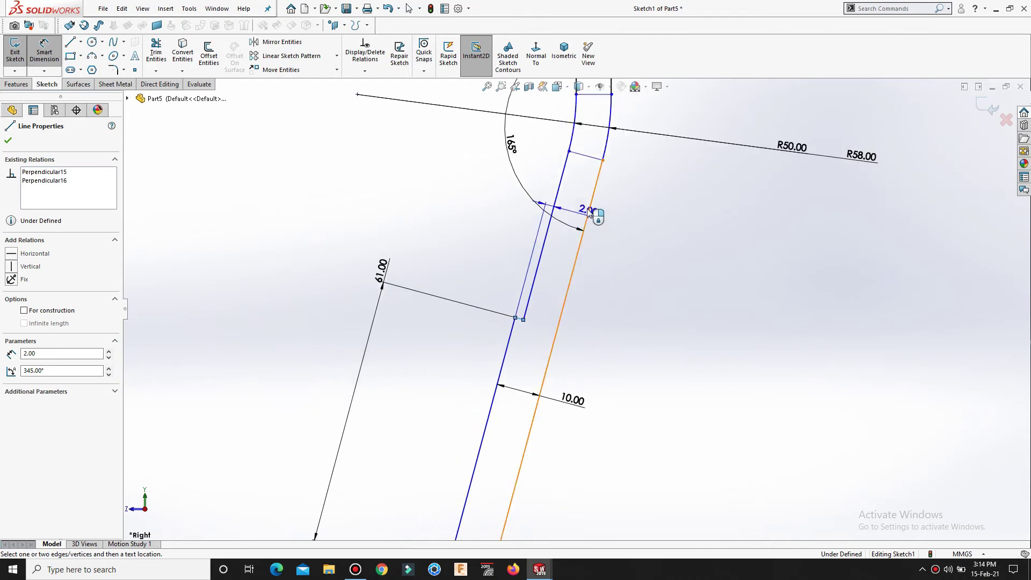
pyautogui.click(590, 156)
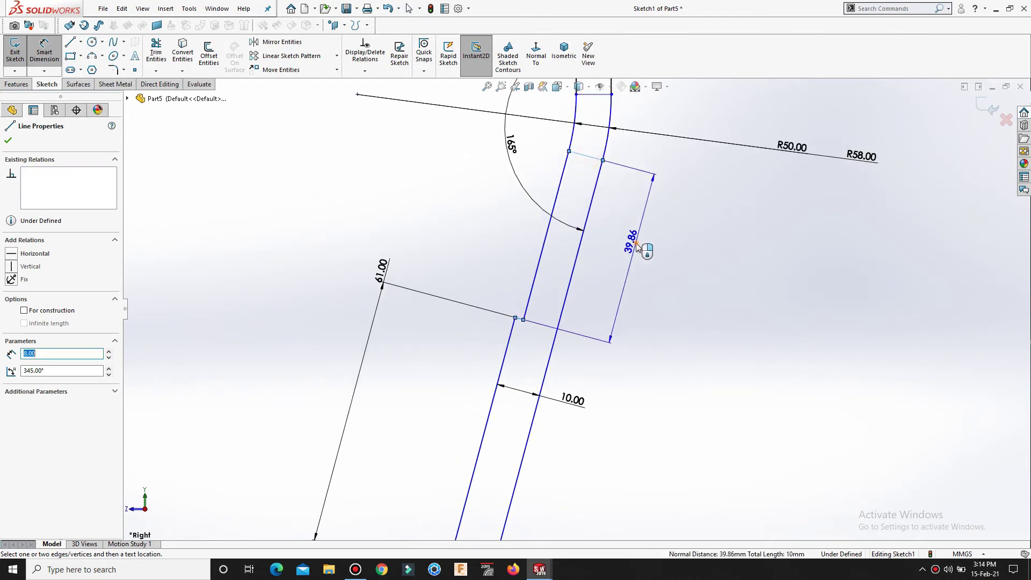
pyautogui.click(636, 245)
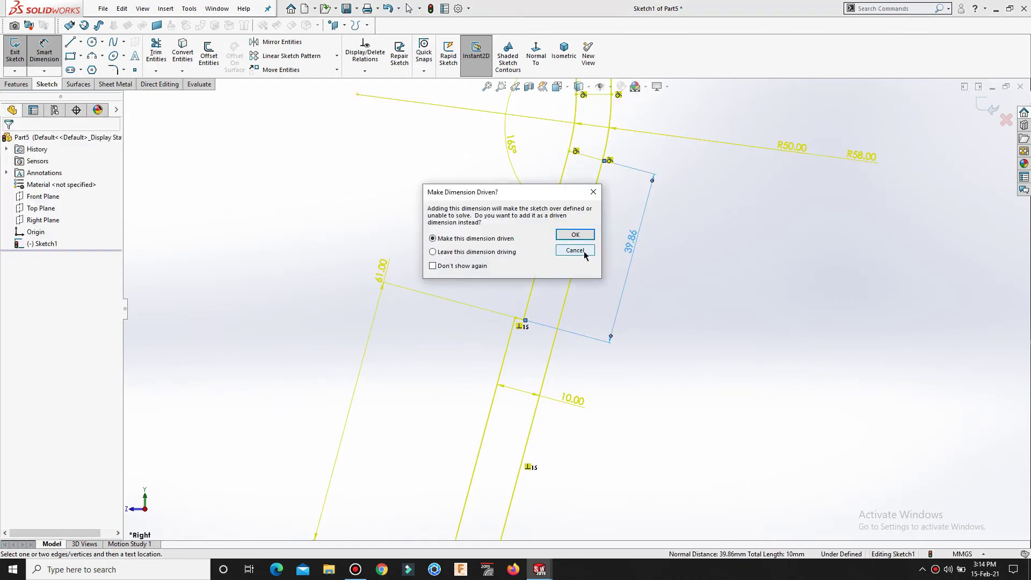
pyautogui.click(595, 193)
pyautogui.scroll(1, 677, 279)
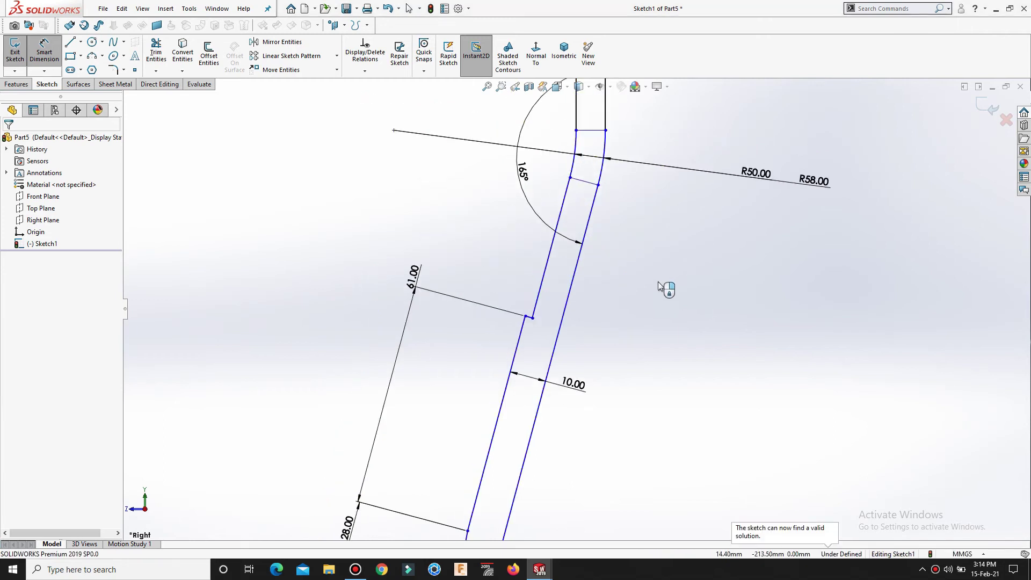
# Step: Close the profile's open upper end with a horizontal line and attach its free end to the upper end of the vertical centre line
pyautogui.scroll(1, 658, 284)
pyautogui.scroll(1, 623, 293)
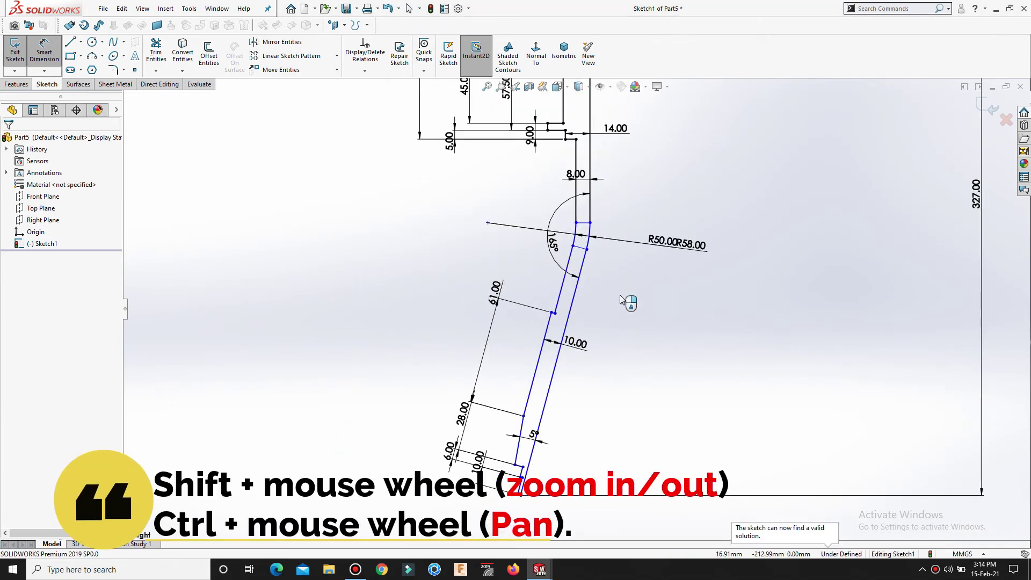
pyautogui.scroll(1, 622, 299)
pyautogui.scroll(2, 664, 383)
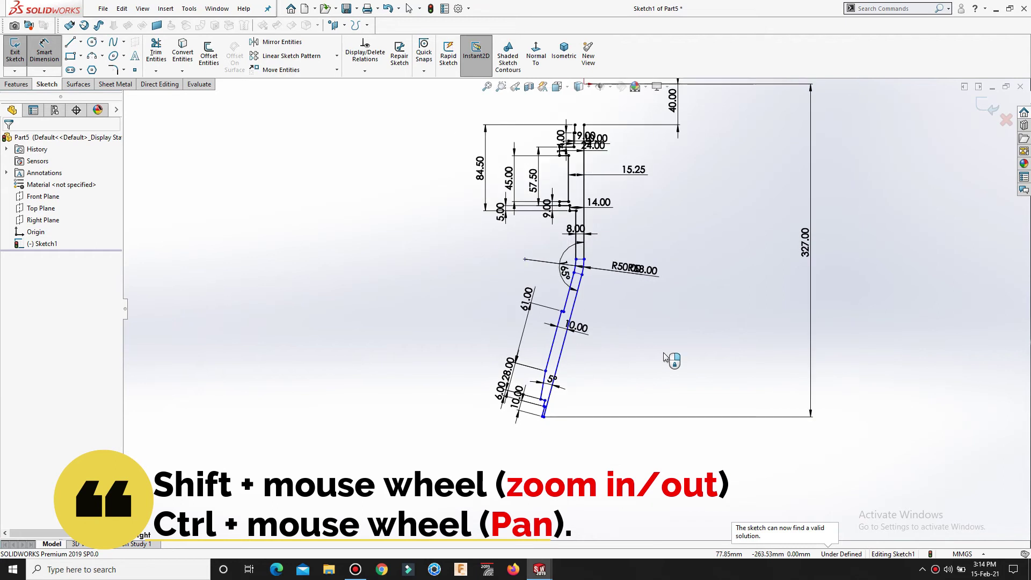
pyautogui.press('l')
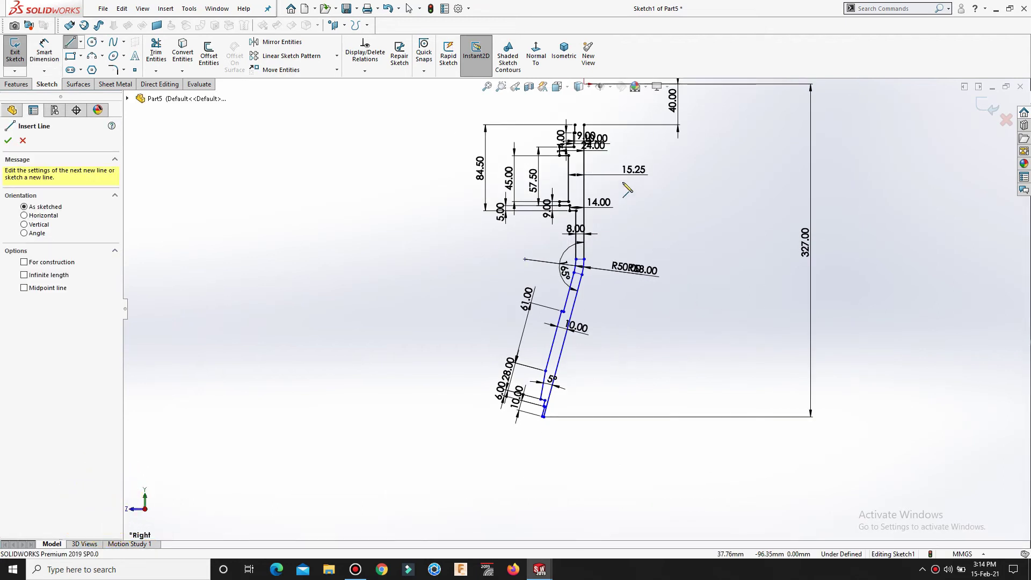
pyautogui.scroll(-5, 617, 143)
pyautogui.scroll(1, 511, 150)
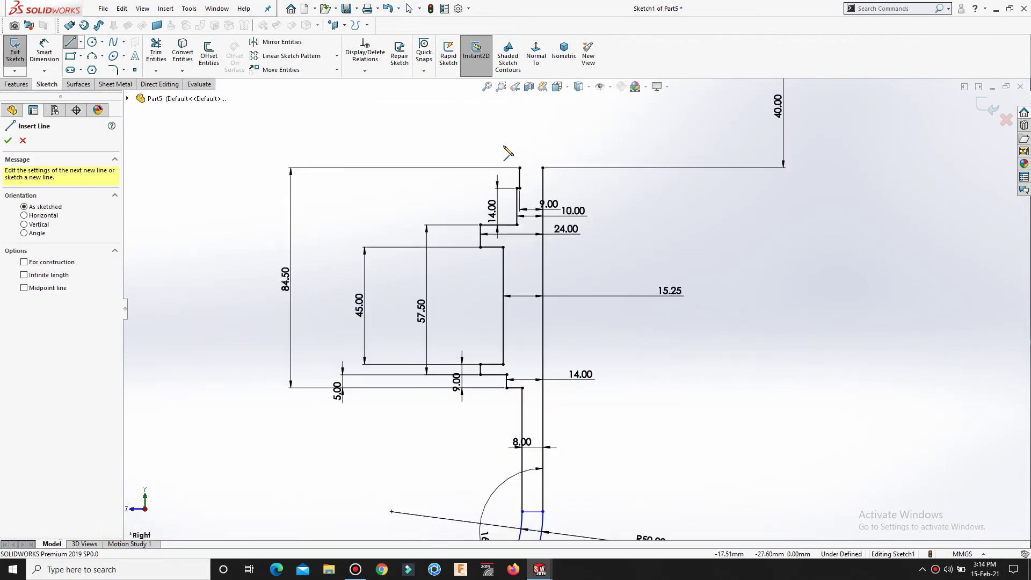
pyautogui.click(519, 167)
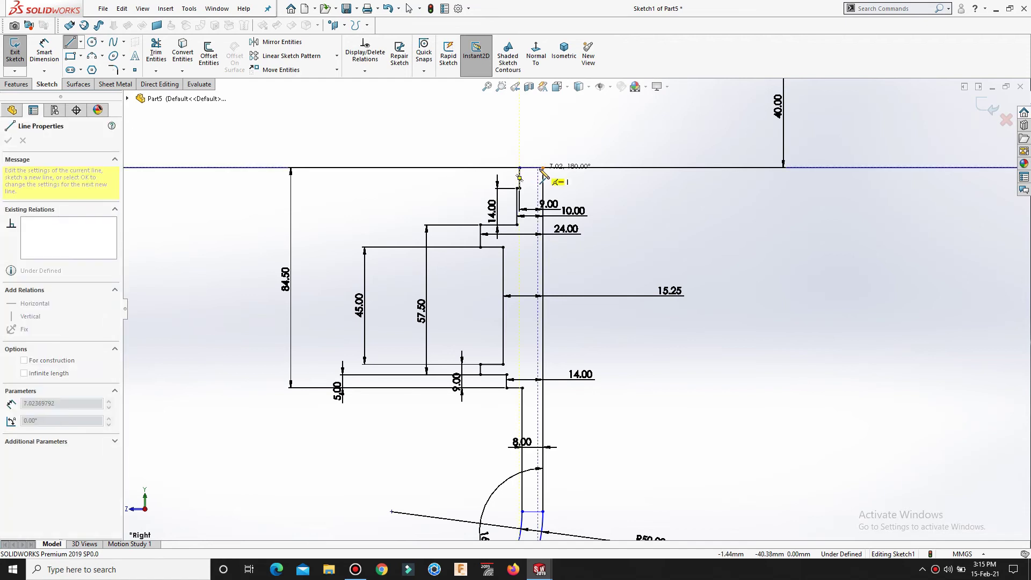
pyautogui.click(538, 167)
pyautogui.press('Escape')
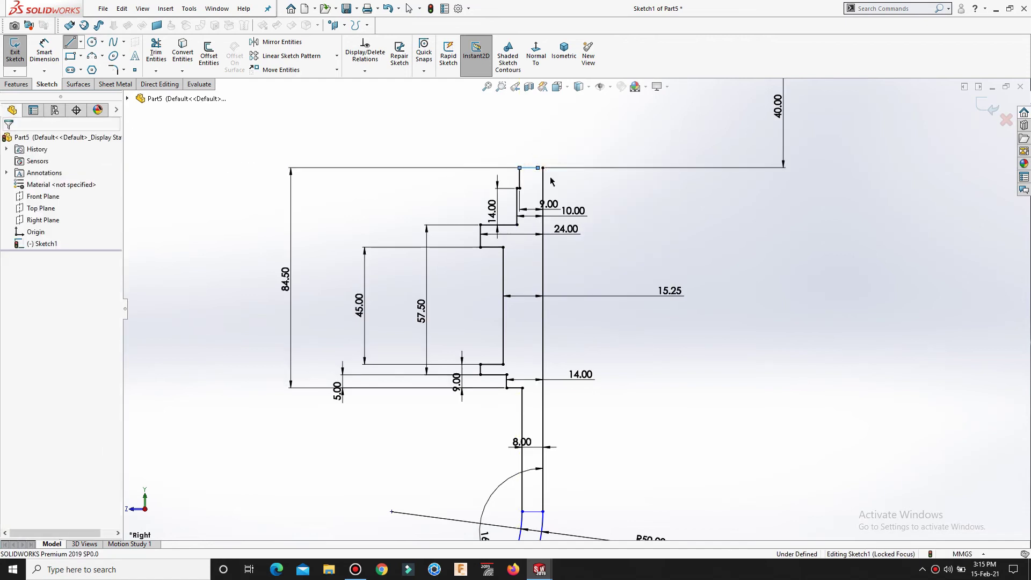
pyautogui.scroll(-2, 547, 178)
pyautogui.moveTo(533, 188); pyautogui.dragTo(542, 187)
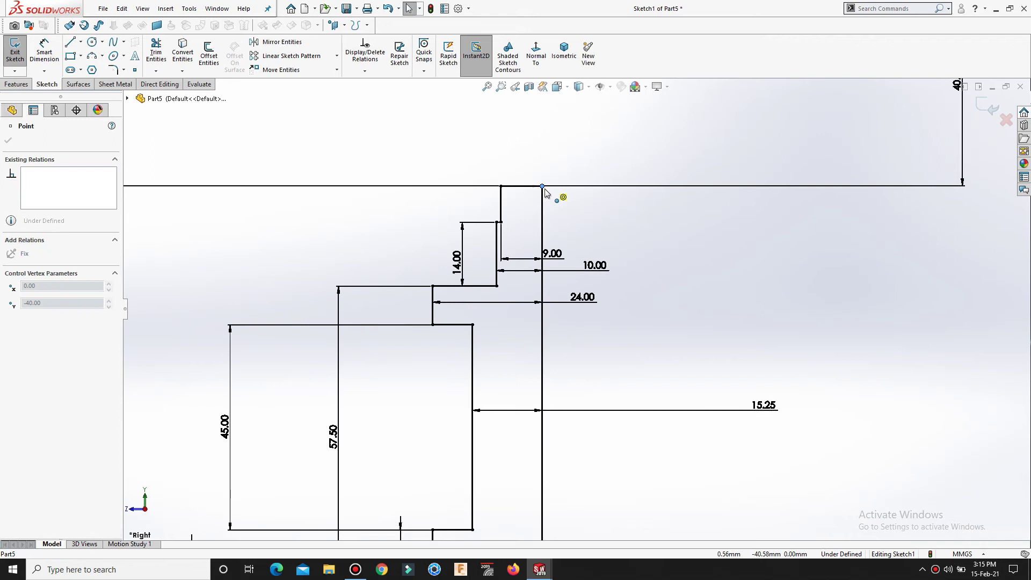
pyautogui.click(736, 366)
# Step: Dimension the distance from the short shoulder line to the bend's R50 arc as 42.36 mm
pyautogui.scroll(10, 738, 368)
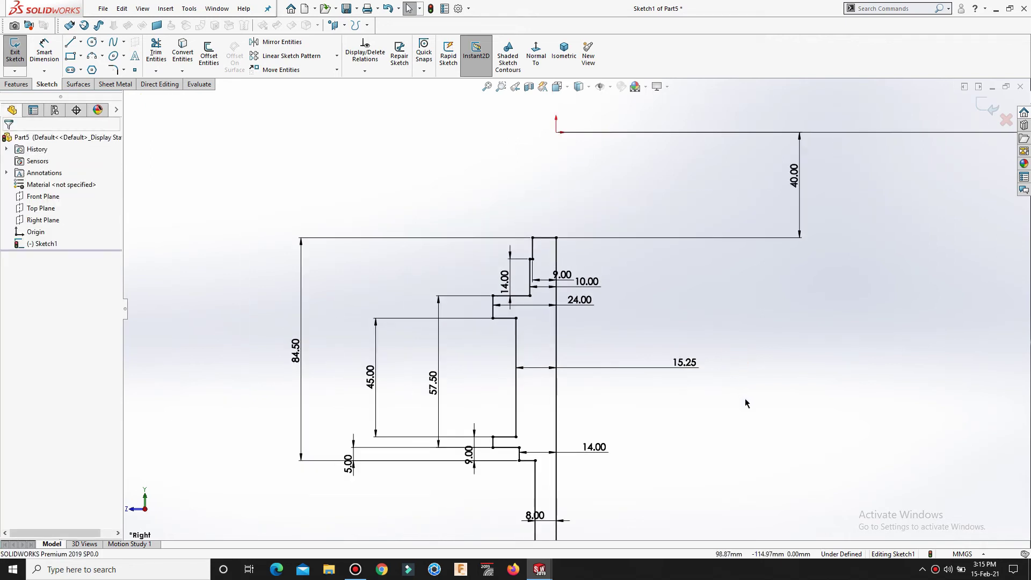
pyautogui.scroll(-8, 616, 418)
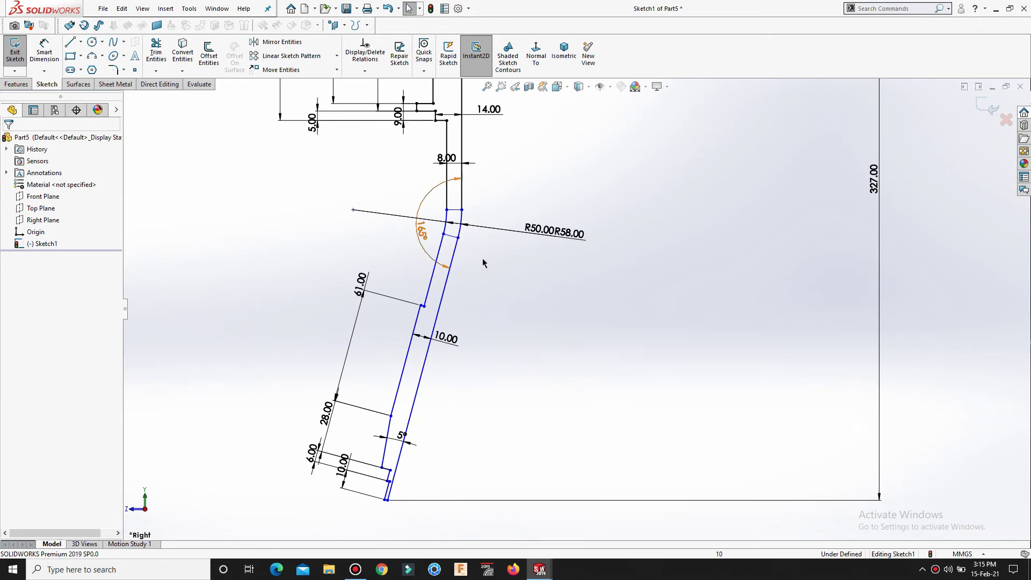
pyautogui.scroll(-2, 482, 257)
pyautogui.moveTo(539, 401); pyautogui.dragTo(517, 327, button='right')
pyautogui.scroll(2, 517, 334)
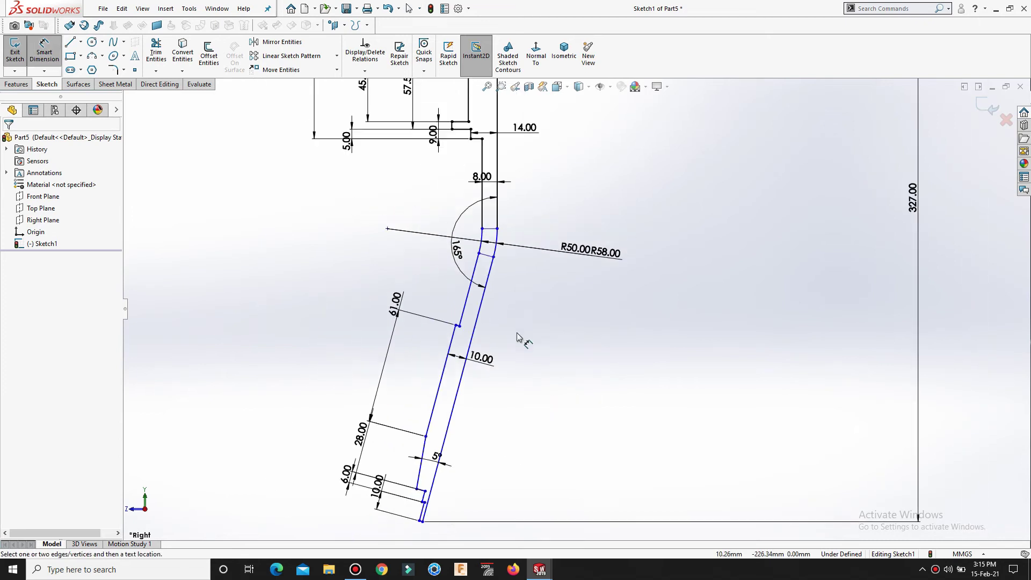
pyautogui.scroll(-3, 461, 330)
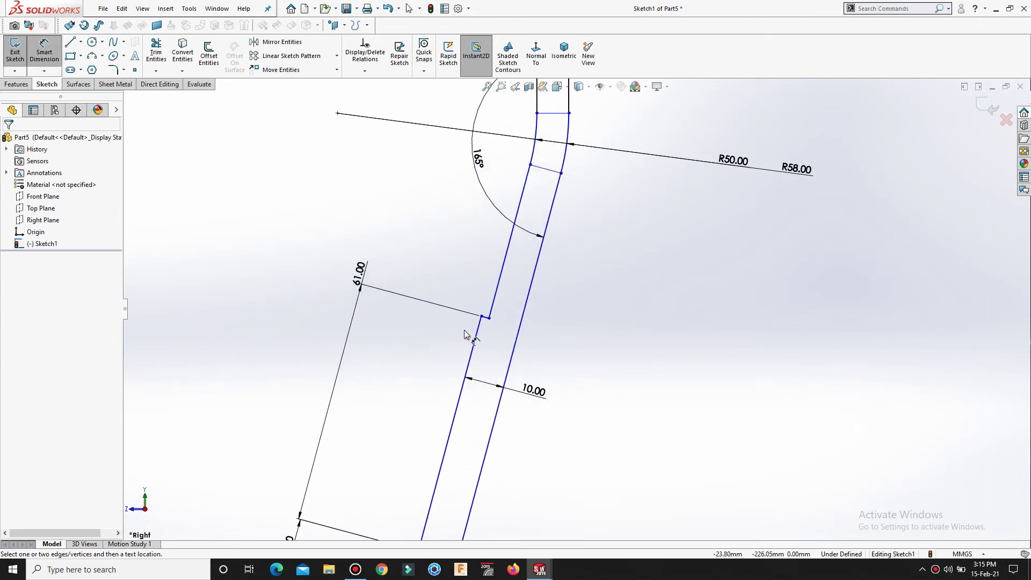
pyautogui.click(488, 318)
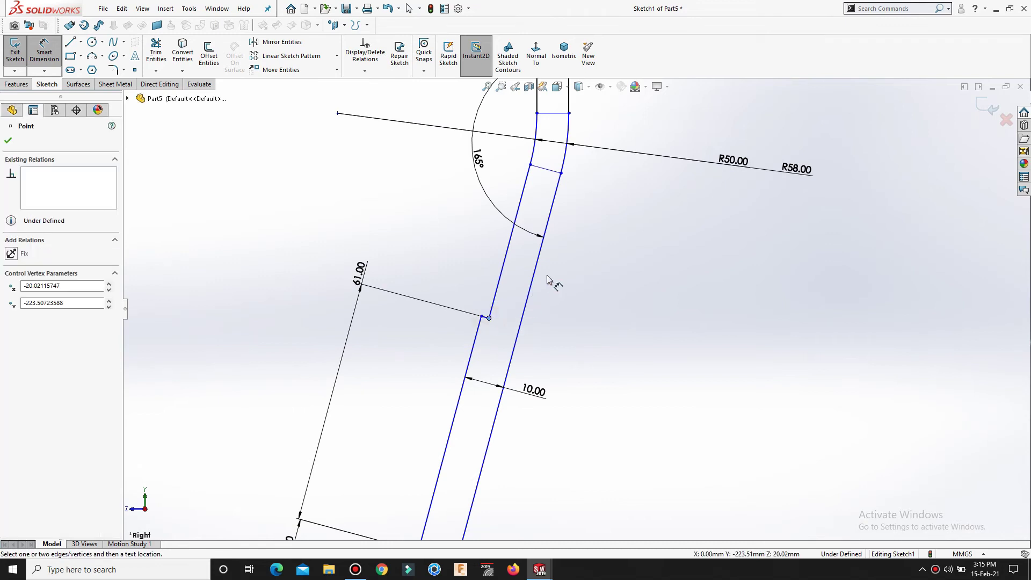
pyautogui.press('Escape')
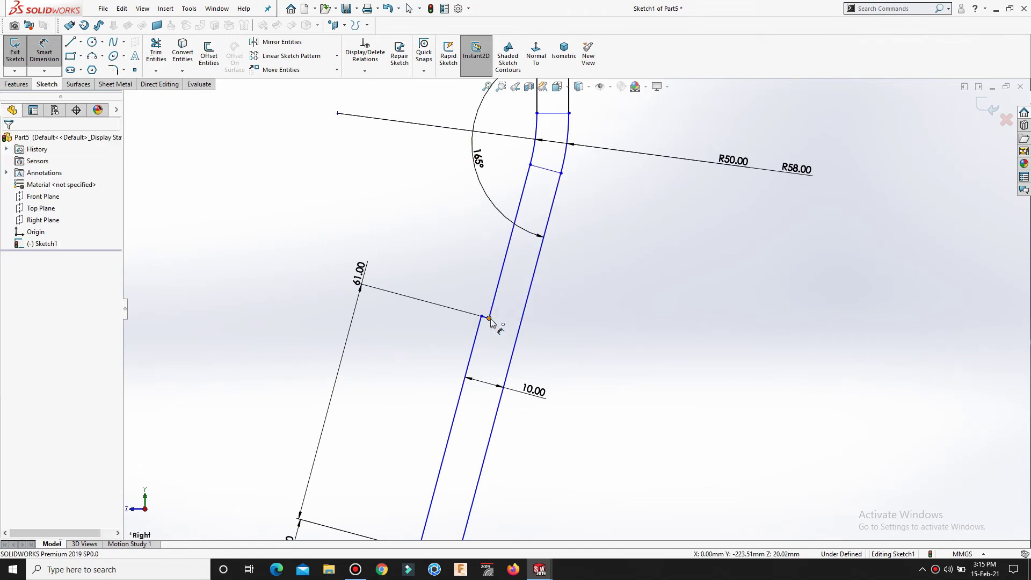
pyautogui.click(485, 318)
pyautogui.click(535, 151)
pyautogui.click(559, 198)
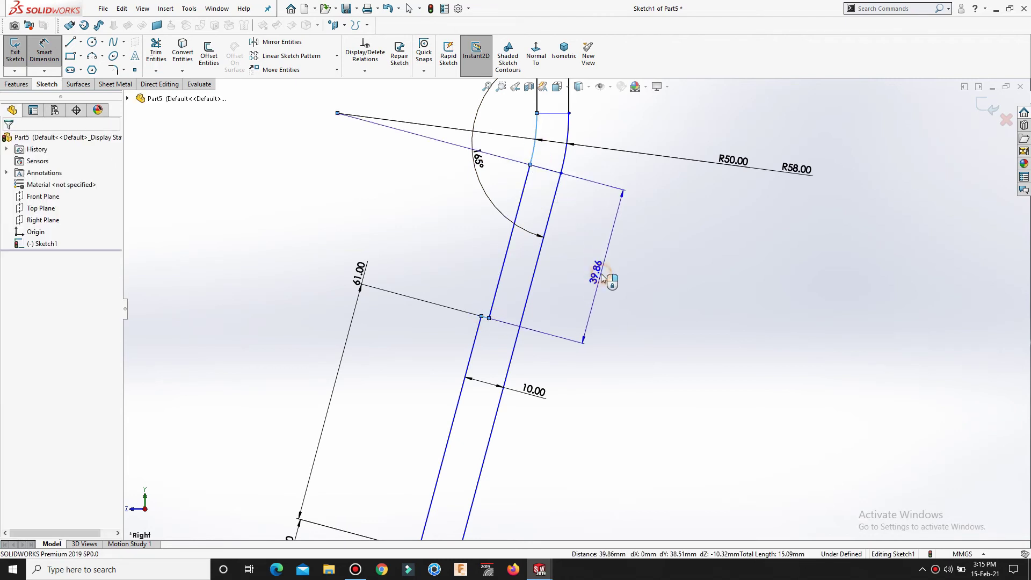
pyautogui.click(602, 276)
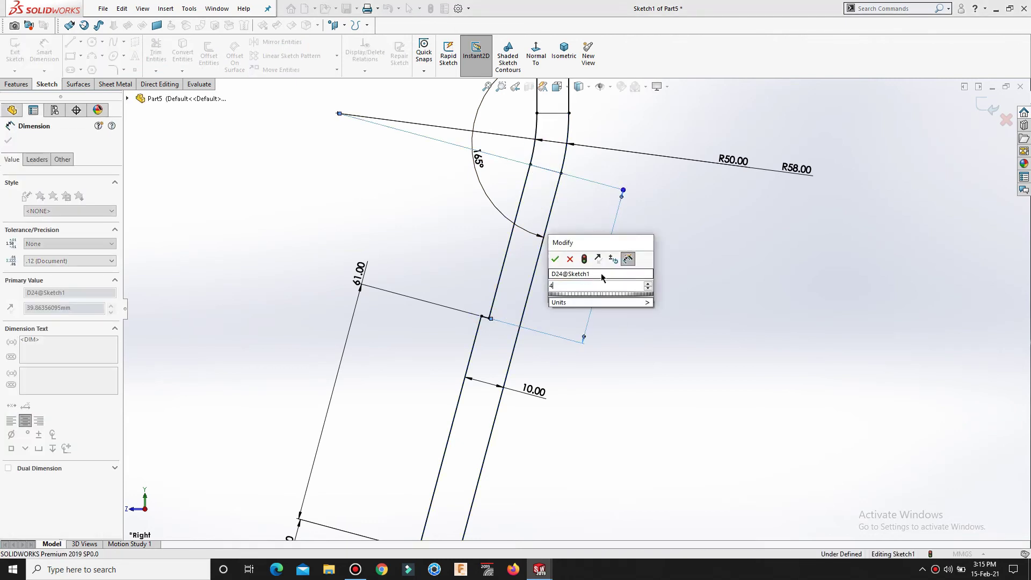
pyautogui.write('46.')
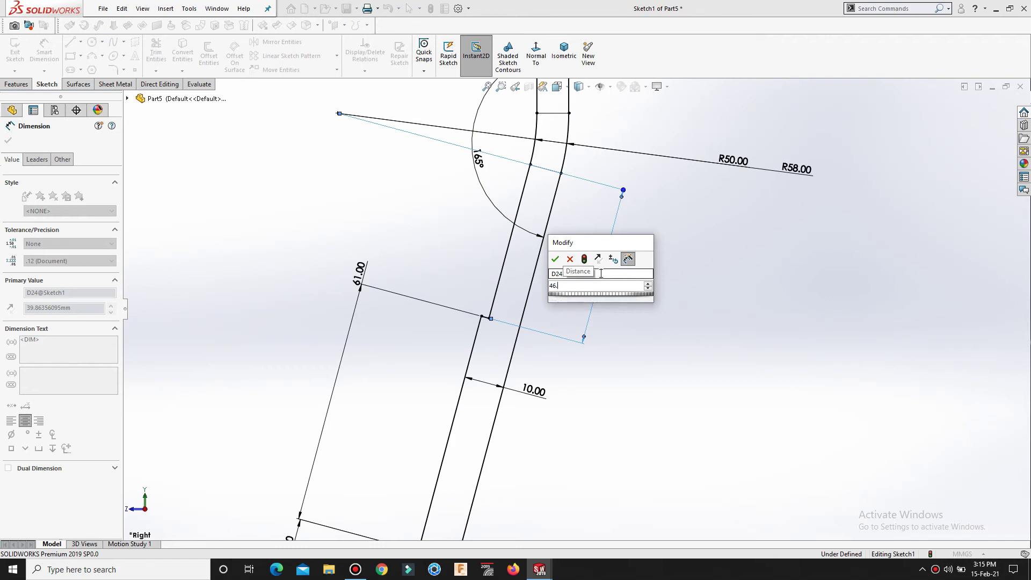
pyautogui.moveTo(542, 570)
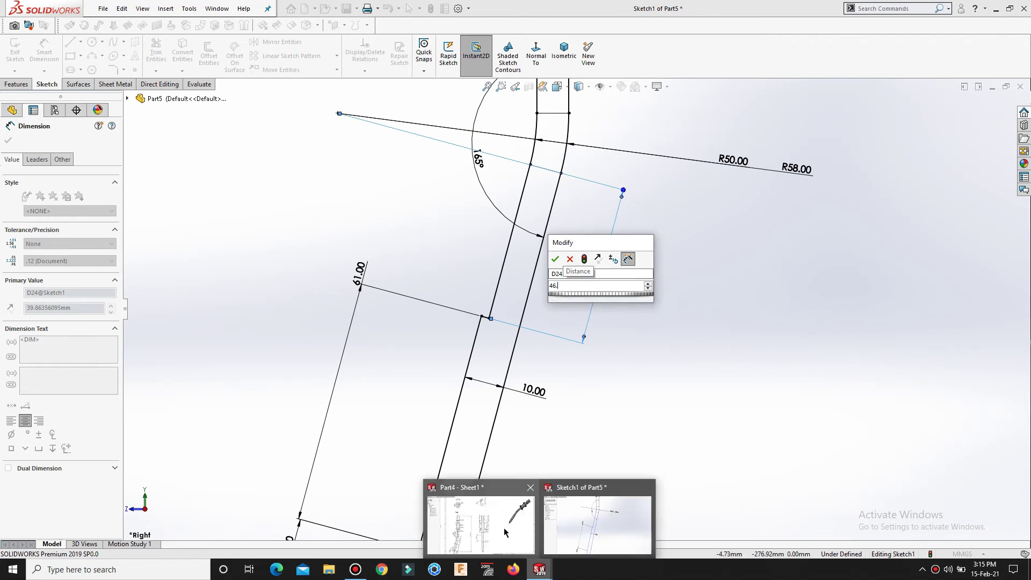
pyautogui.moveTo(503, 530)
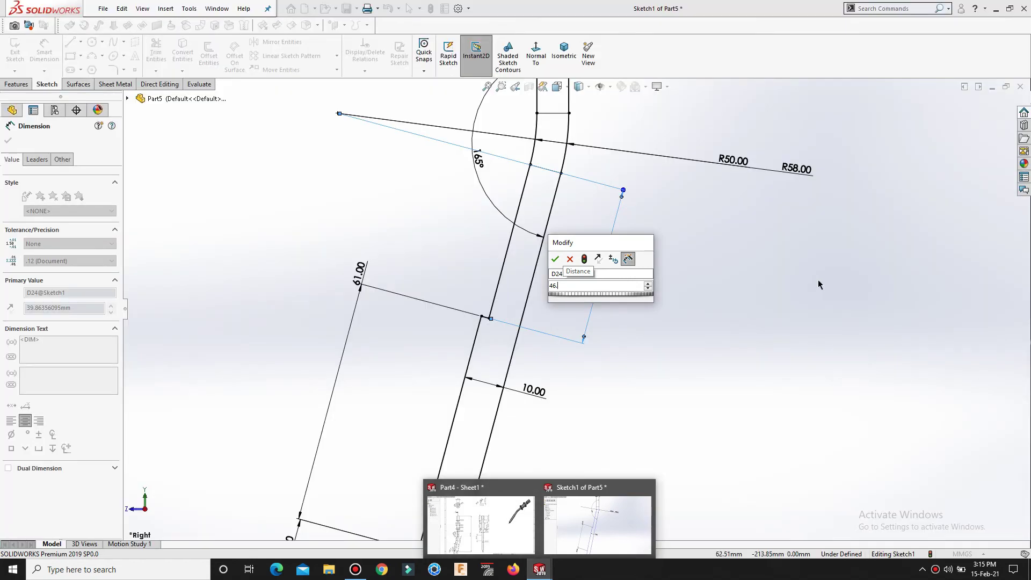
pyautogui.press('BackSpace')
pyautogui.press('BackSpace')
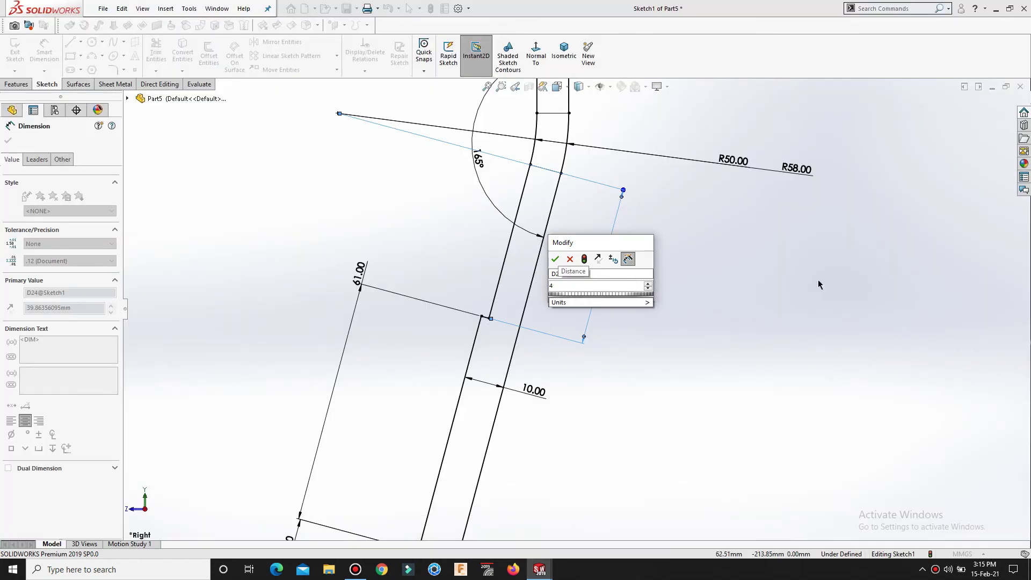
pyautogui.press('Escape')
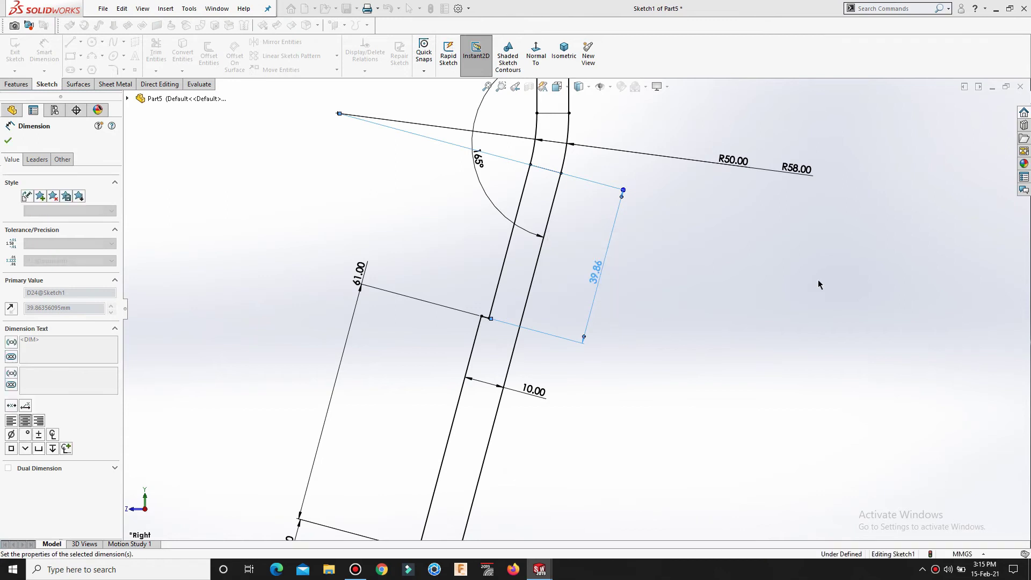
pyautogui.click(720, 312)
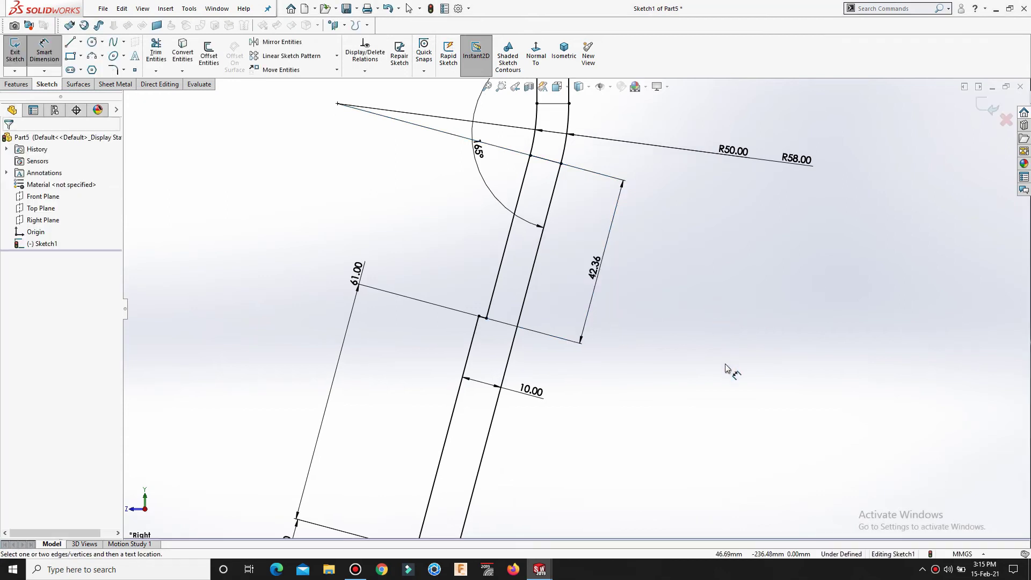
# Step: Set the distance between the 6 mm stepped line near the tip and the inclined centre line to 3.5 mm
pyautogui.scroll(4, 726, 368)
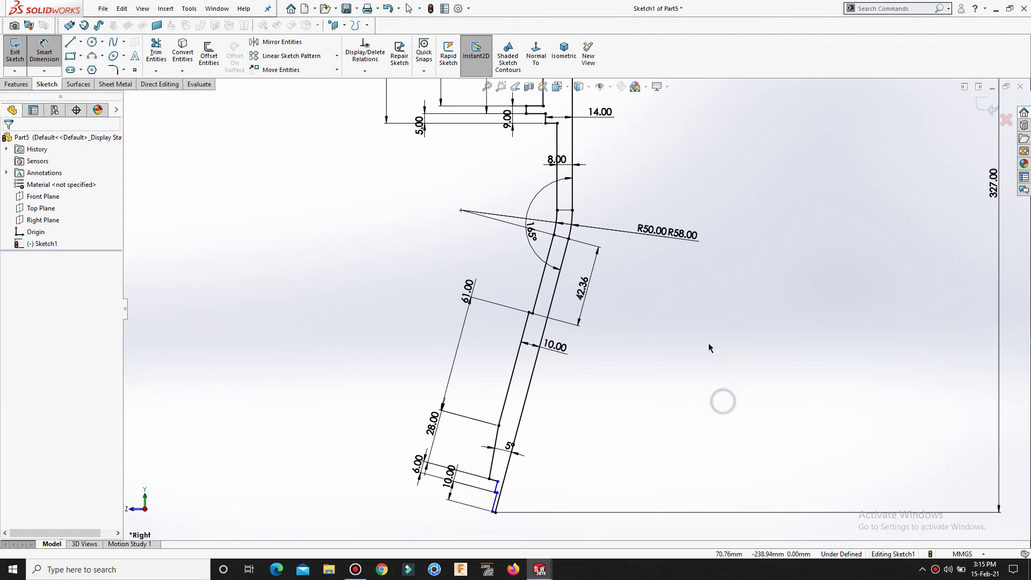
pyautogui.scroll(-3, 521, 498)
pyautogui.scroll(-5, 511, 496)
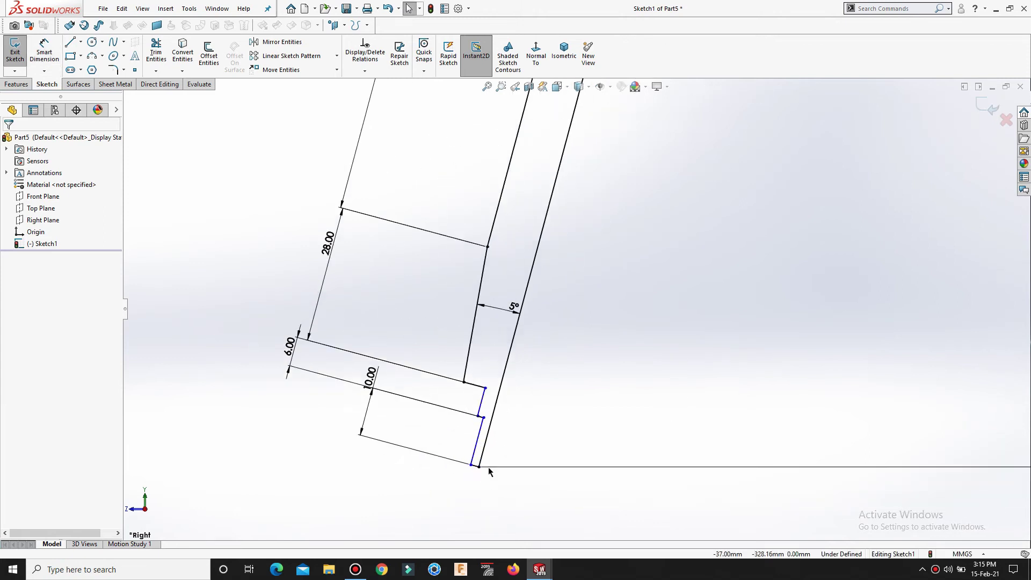
pyautogui.press('d')
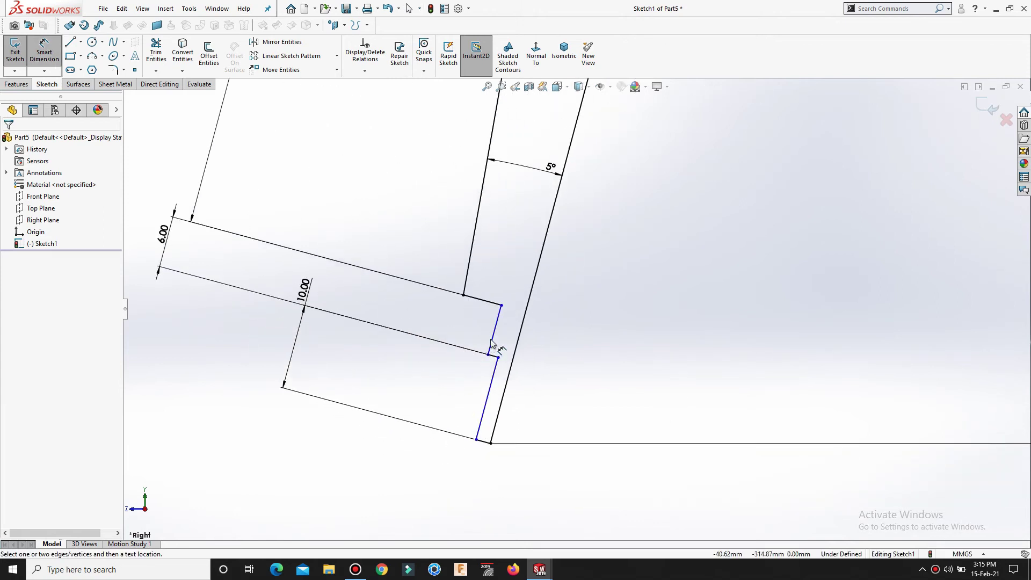
pyautogui.click(492, 339)
pyautogui.click(514, 352)
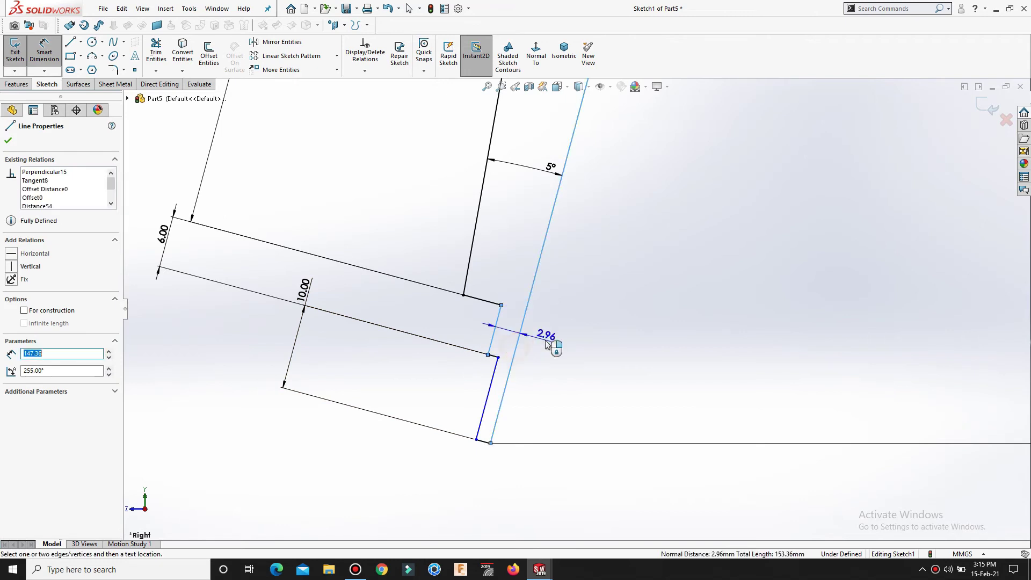
pyautogui.click(547, 344)
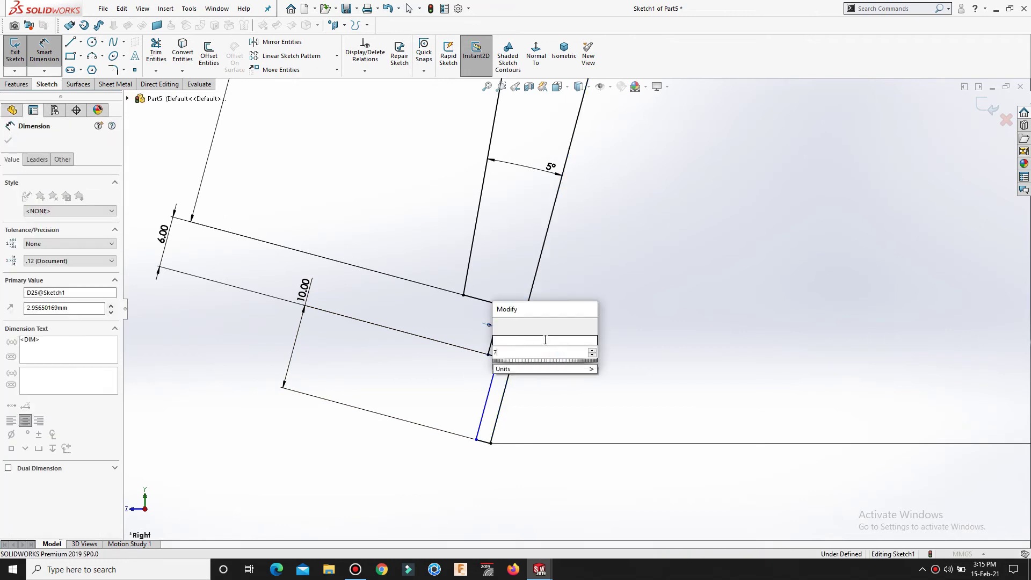
pyautogui.write('3.5')
pyautogui.press('Return')
pyautogui.click(426, 368)
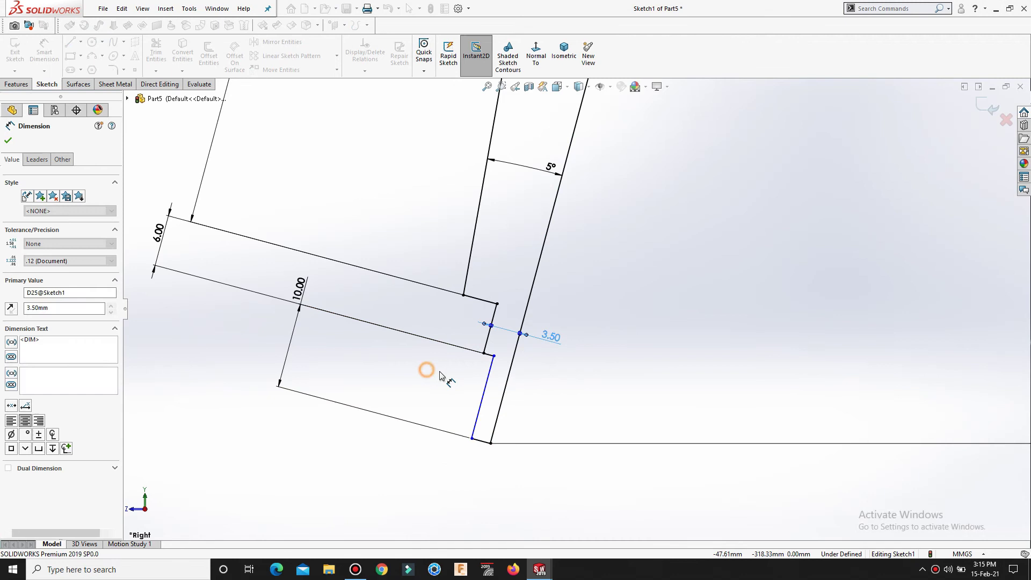
# Step: Dimension the gap between the 10 mm tip line and the inclined centre line as 0.60 mm
pyautogui.click(490, 370)
pyautogui.click(505, 393)
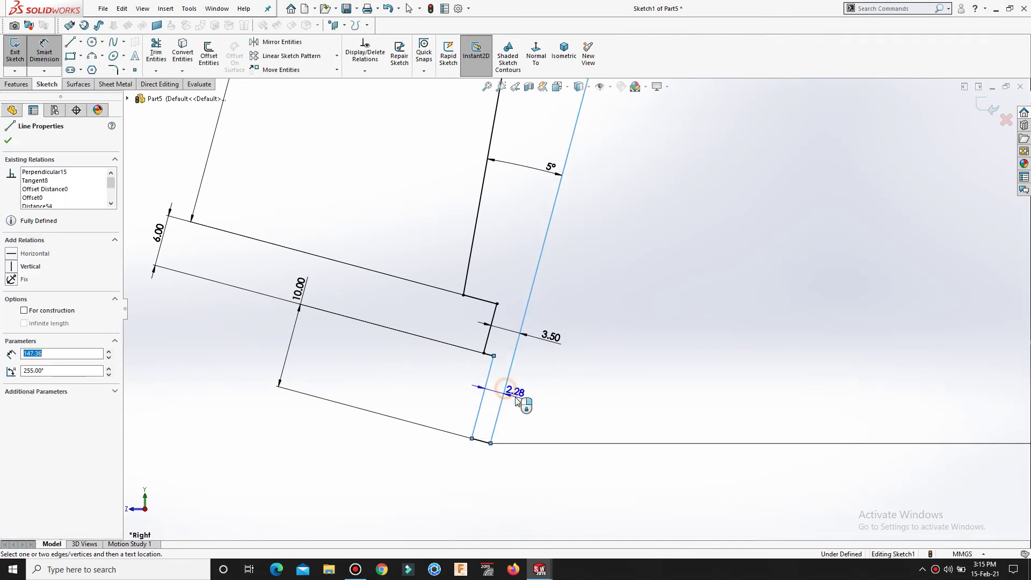
pyautogui.click(521, 402)
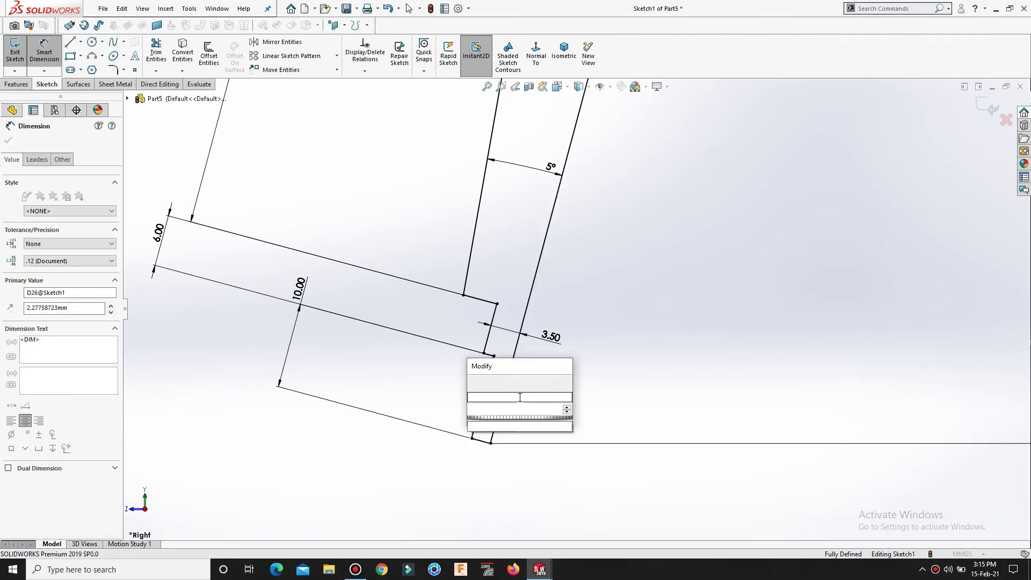
pyautogui.press('Return')
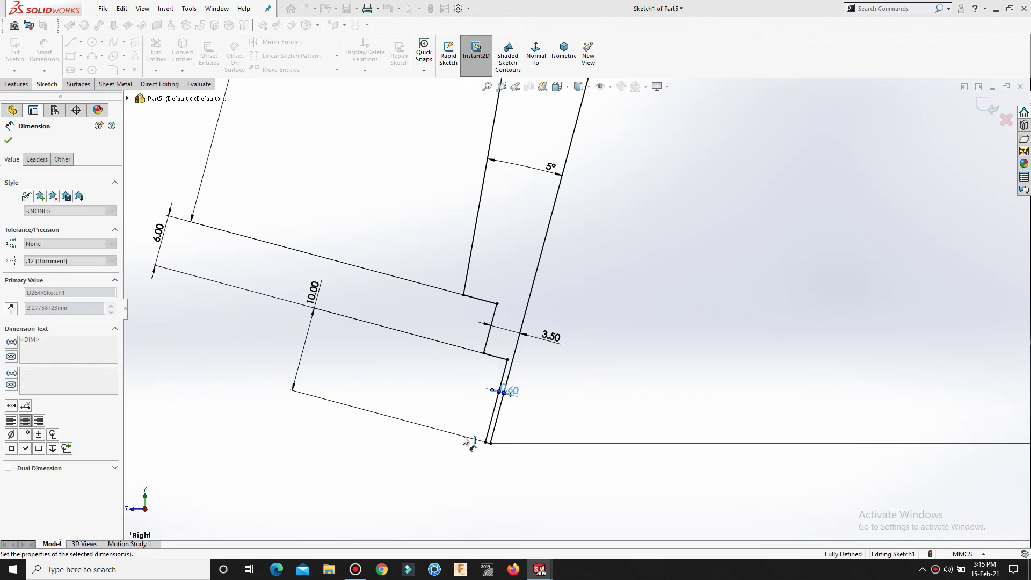
pyautogui.click(387, 453)
# Step: Check the fully dimensioned profile and exit the sketch
pyautogui.scroll(6, 698, 212)
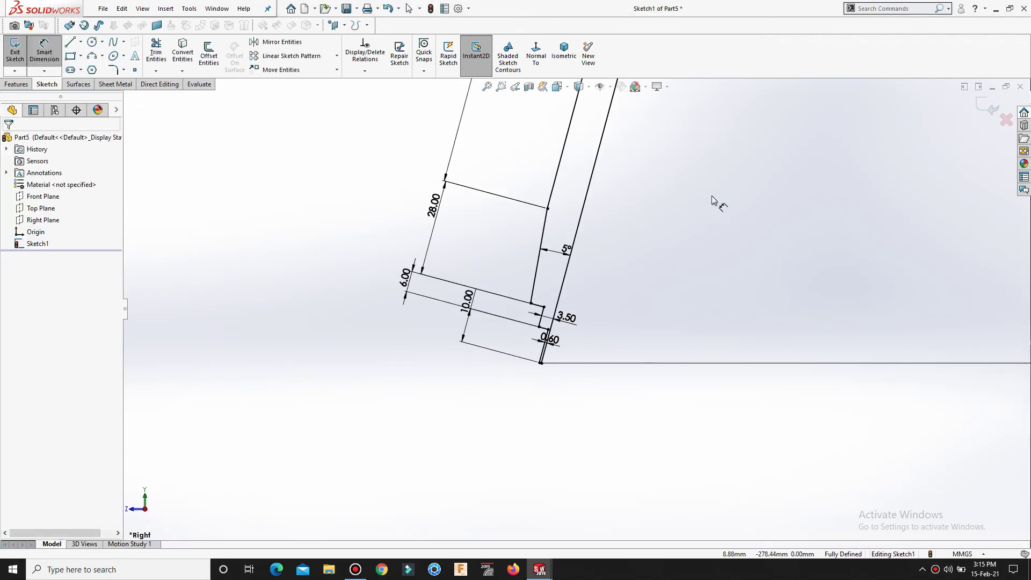
pyautogui.scroll(6, 575, 352)
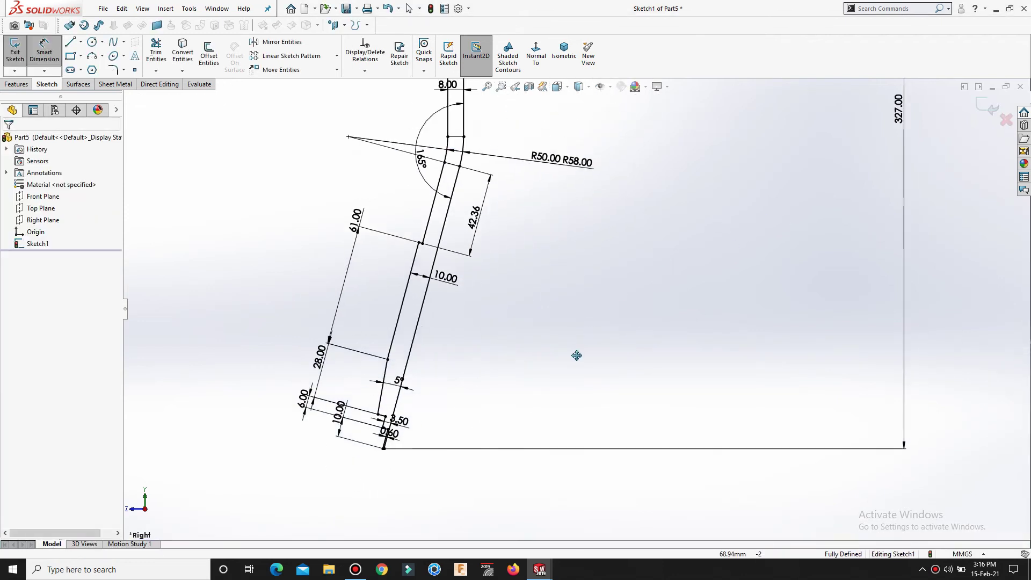
pyautogui.click(602, 397)
pyautogui.keyDown('ctrl'); pyautogui.moveTo(591, 221); pyautogui.dragTo(601, 267, button='middle'); pyautogui.keyUp('ctrl')
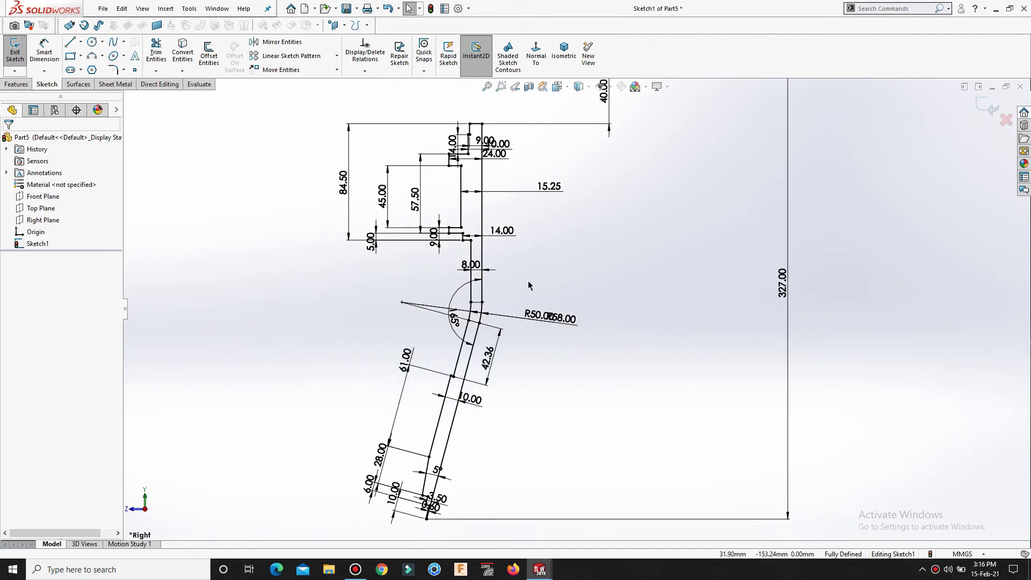
pyautogui.scroll(-5, 504, 284)
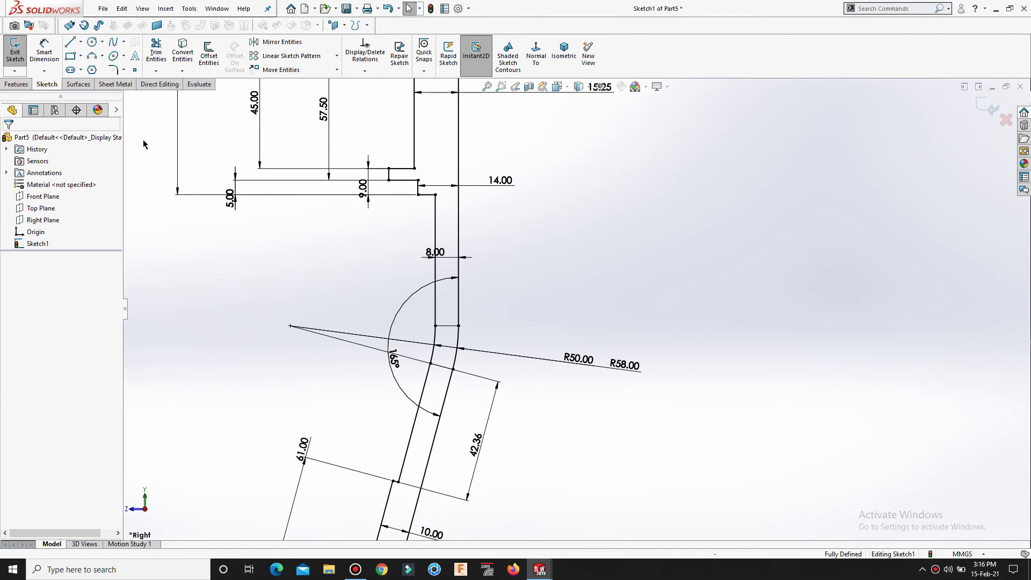
pyautogui.click(981, 108)
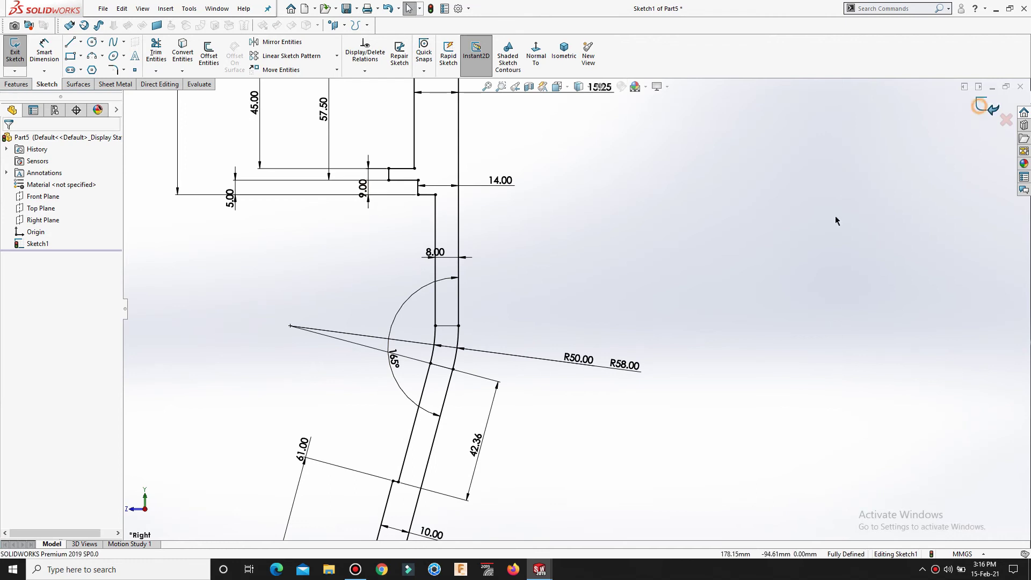
# Step: Revolve only the upper stepped region of the sketch 360° about the vertical centre line
pyautogui.click(11, 86)
pyautogui.click(52, 52)
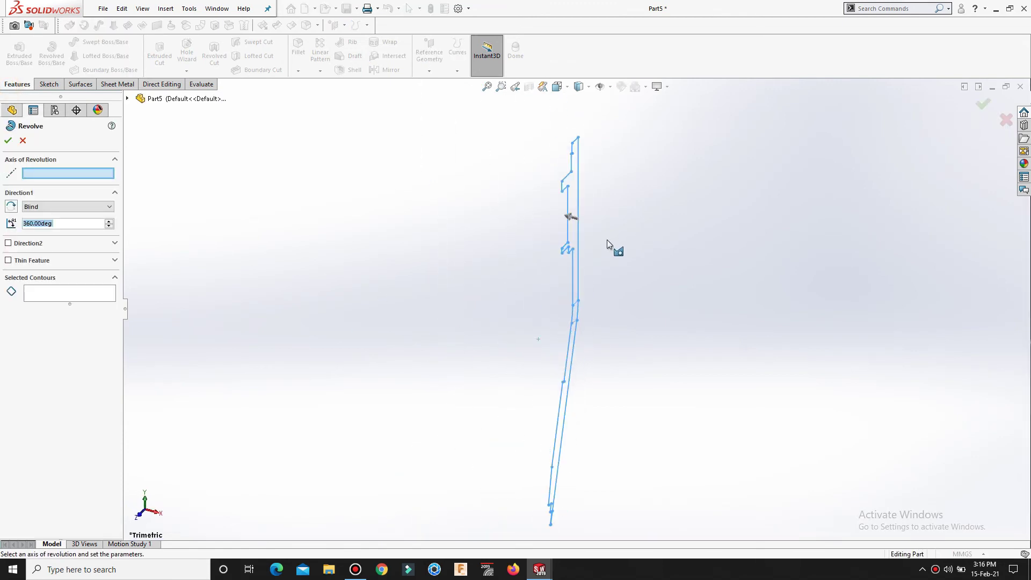
pyautogui.click(62, 299)
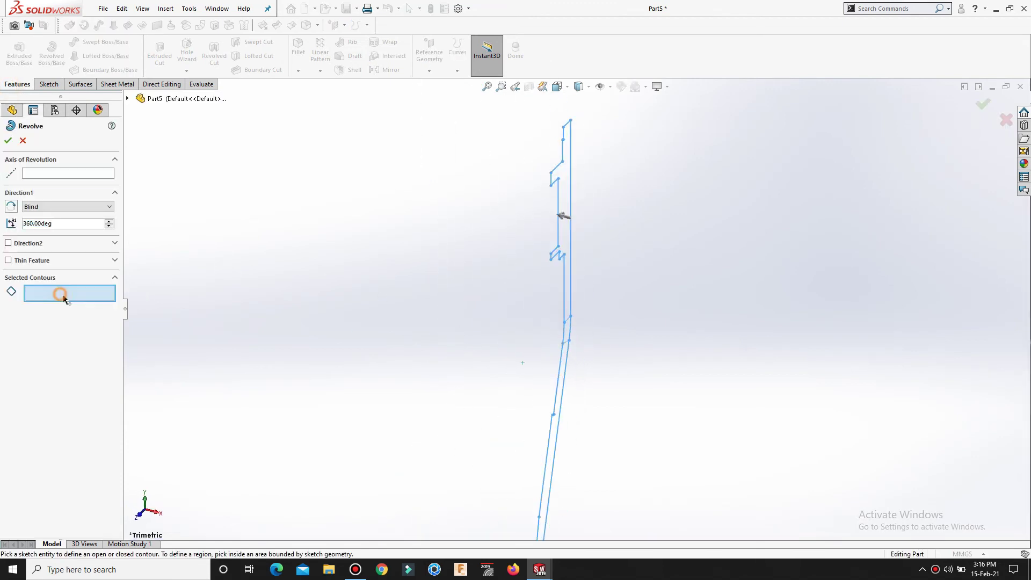
pyautogui.click(568, 187)
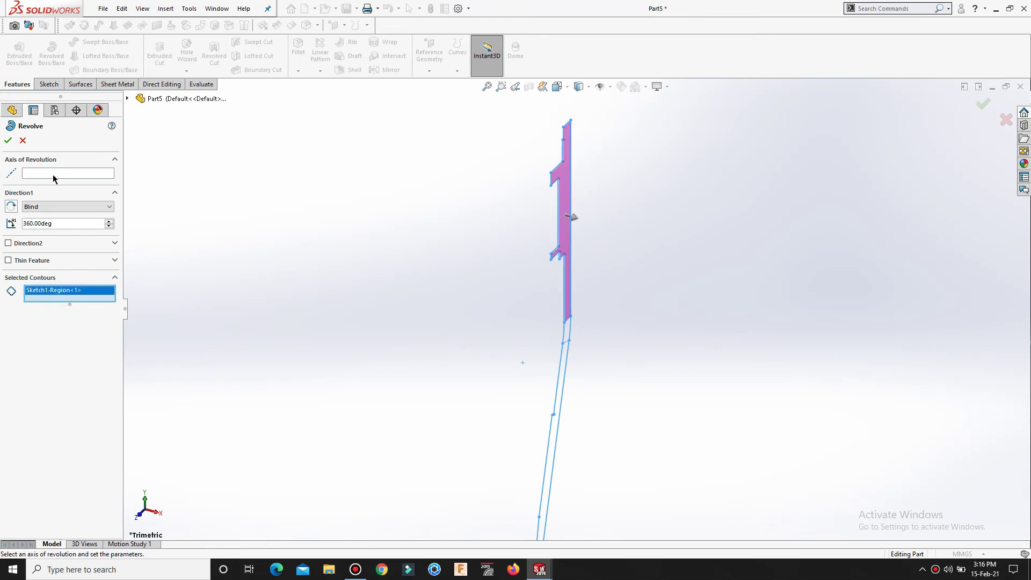
pyautogui.click(54, 176)
pyautogui.click(572, 167)
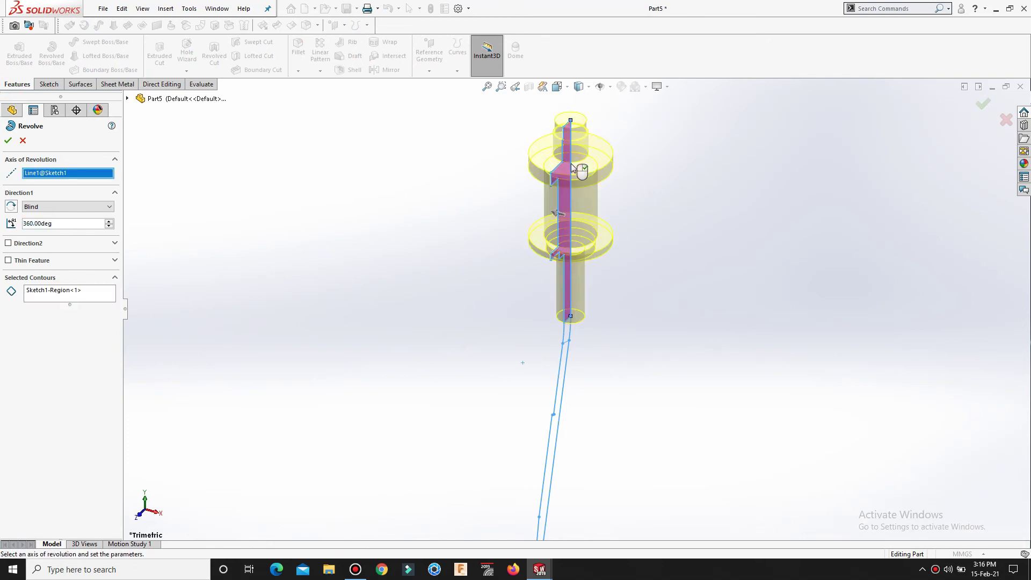
pyautogui.rightClick(444, 274)
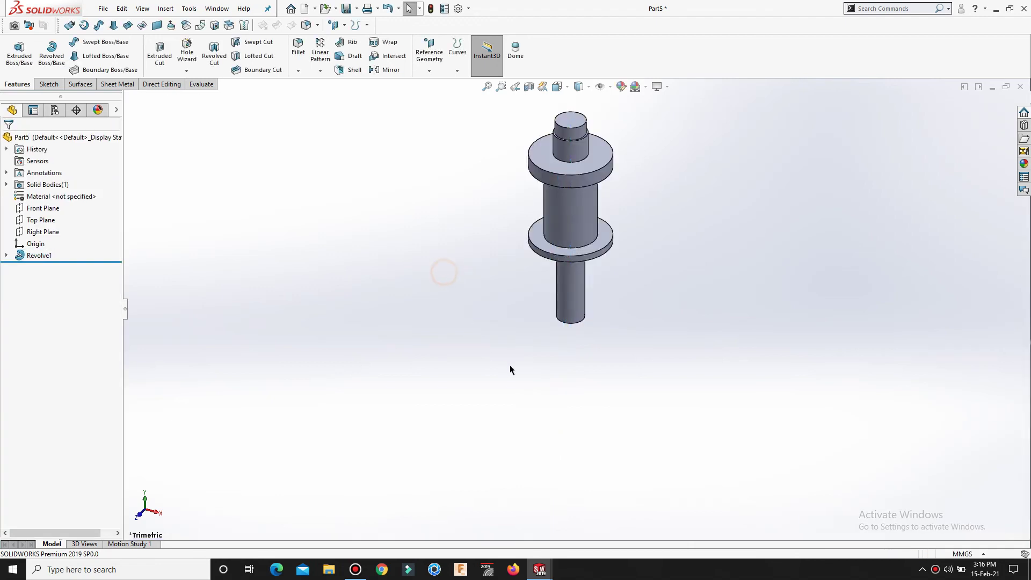
# Step: Show the profile sketch belonging to the upper revolved body
pyautogui.click(7, 256)
pyautogui.click(29, 269)
pyautogui.click(37, 254)
pyautogui.click(203, 338)
# Step: Revolve the inclined lower region of the sketch 360° about the inclined centre line with Merge result on
pyautogui.scroll(2, 556, 489)
pyautogui.scroll(-3, 556, 489)
pyautogui.scroll(-3, 600, 323)
pyautogui.click(52, 57)
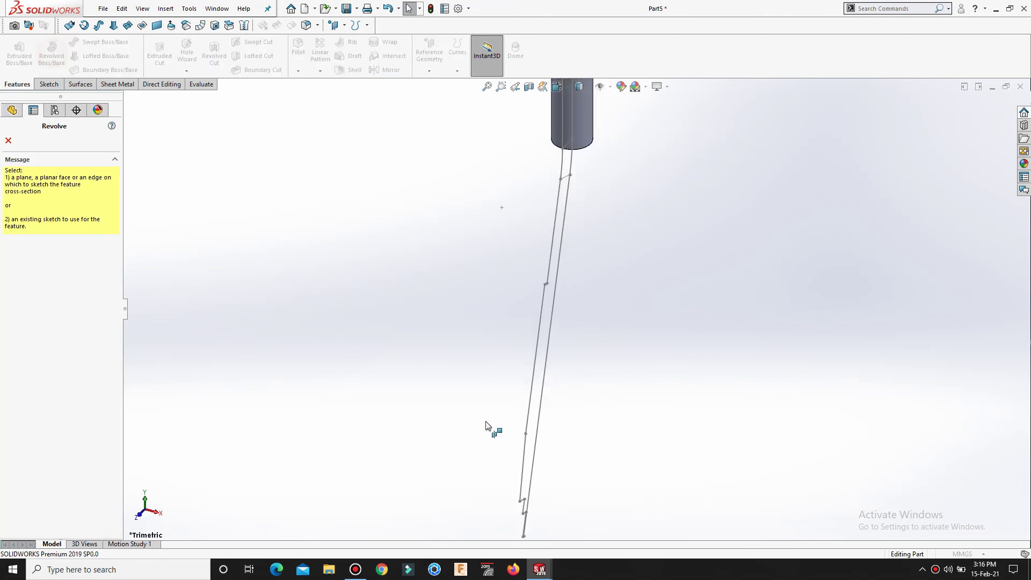
pyautogui.press('Escape')
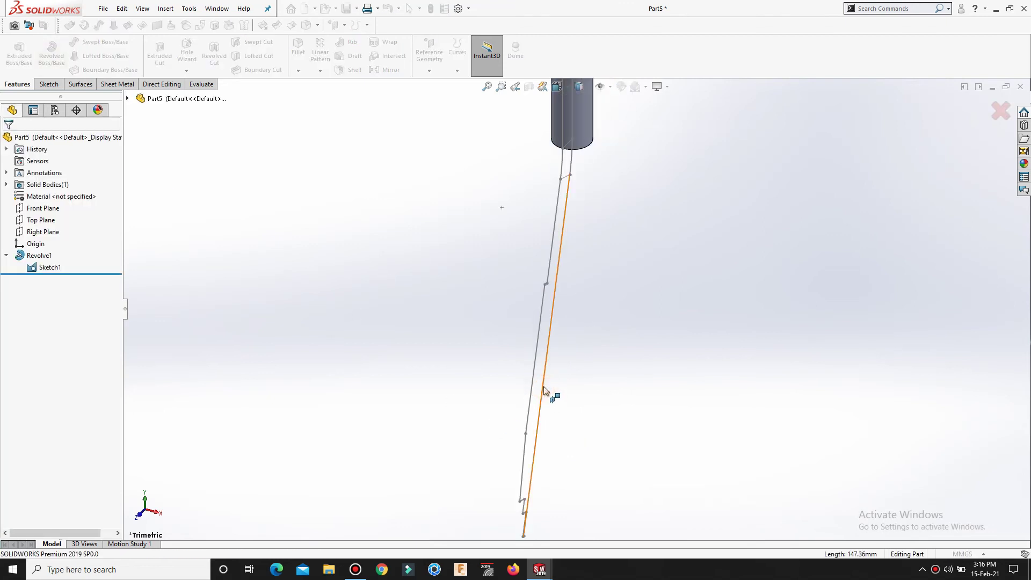
pyautogui.click(544, 391)
pyautogui.click(53, 312)
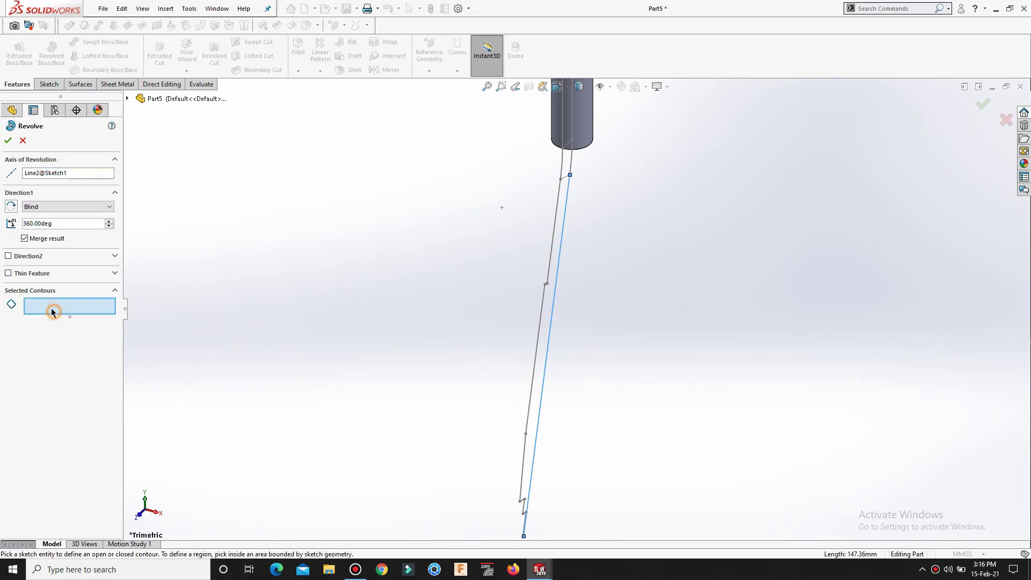
pyautogui.click(545, 373)
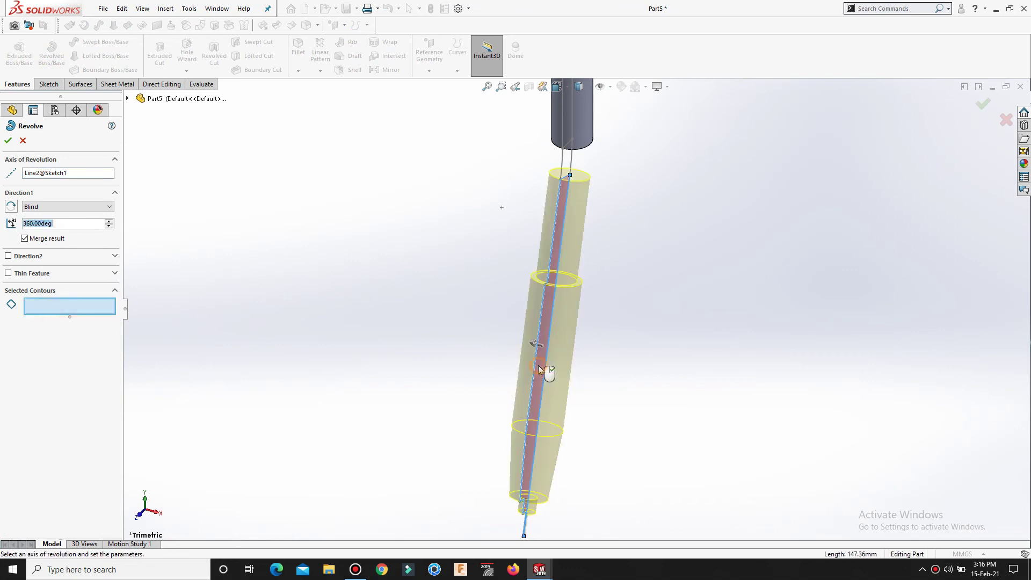
pyautogui.press('Return')
pyautogui.click(618, 377)
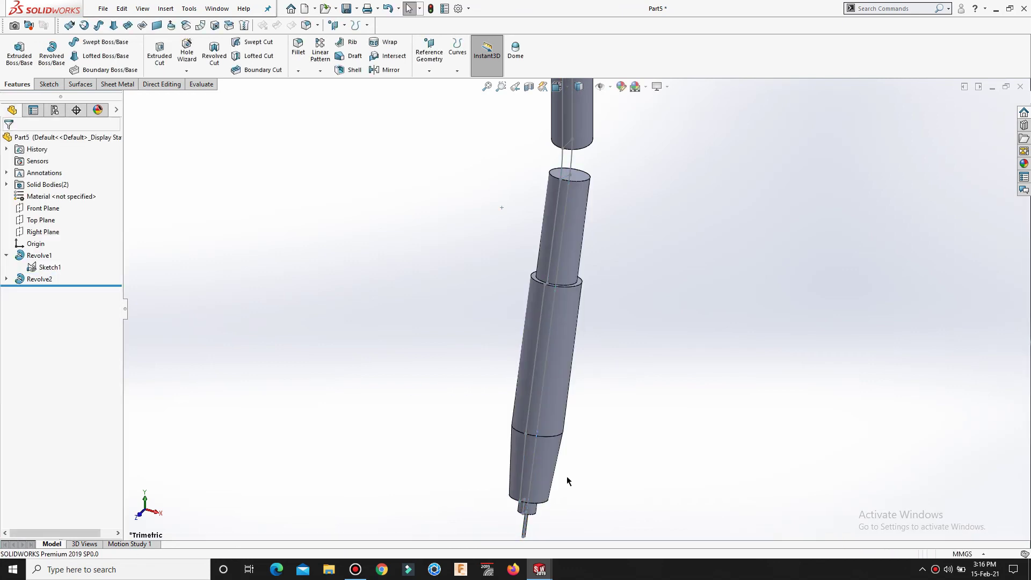
pyautogui.scroll(-2, 539, 476)
pyautogui.scroll(3, 545, 462)
pyautogui.keyDown('ctrl'); pyautogui.moveTo(619, 262); pyautogui.dragTo(608, 326, button='middle'); pyautogui.keyUp('ctrl')
pyautogui.click(47, 267)
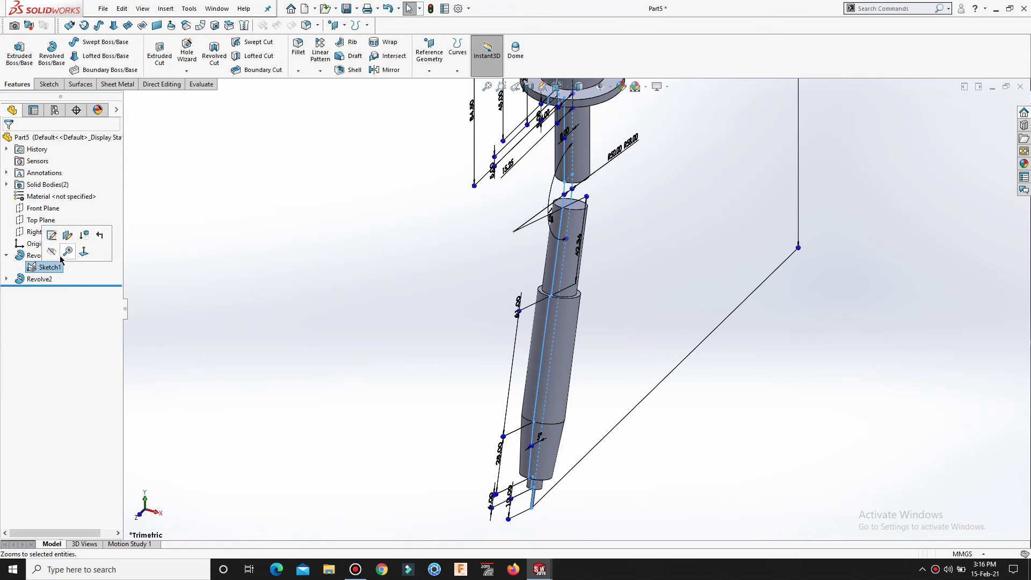
pyautogui.click(52, 252)
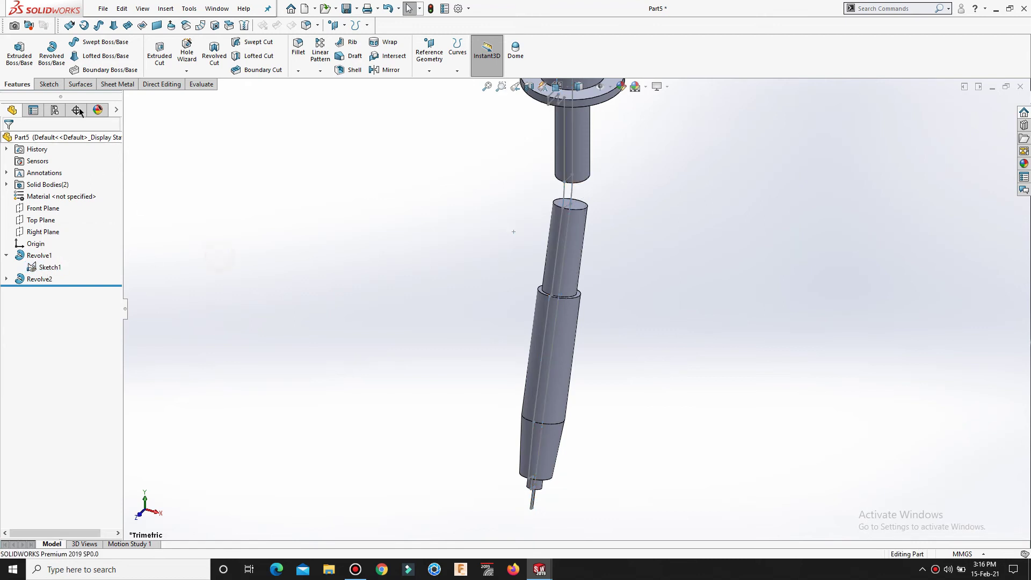
# Step: Set up a swept boss with a circular profile of 16 mm diameter for the gap between the two bodies
pyautogui.click(97, 46)
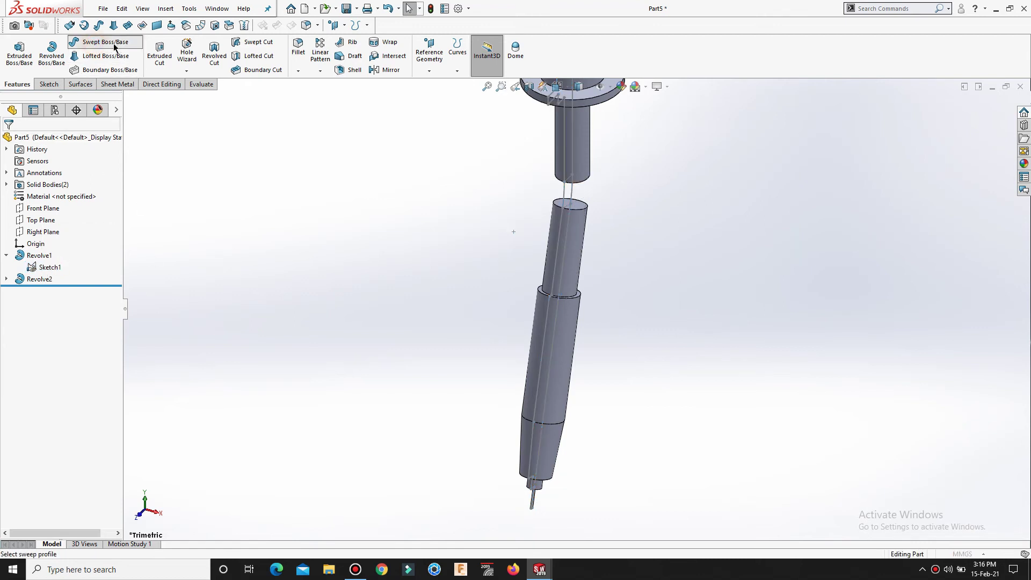
pyautogui.scroll(-2, 614, 217)
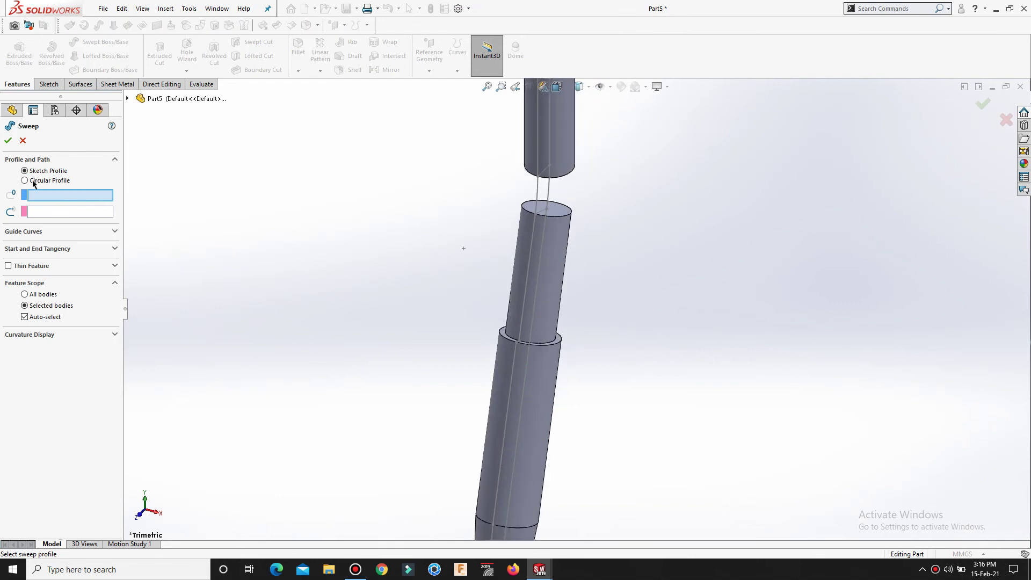
pyautogui.click(31, 181)
pyautogui.moveTo(546, 192); pyautogui.dragTo(581, 191, button='middle')
pyautogui.scroll(-2, 582, 210)
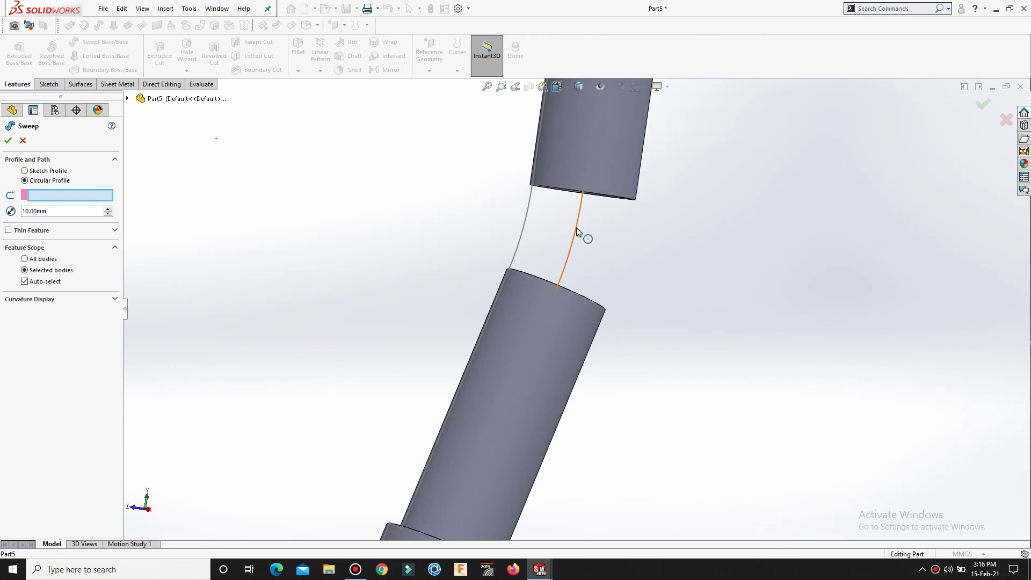
pyautogui.click(57, 211)
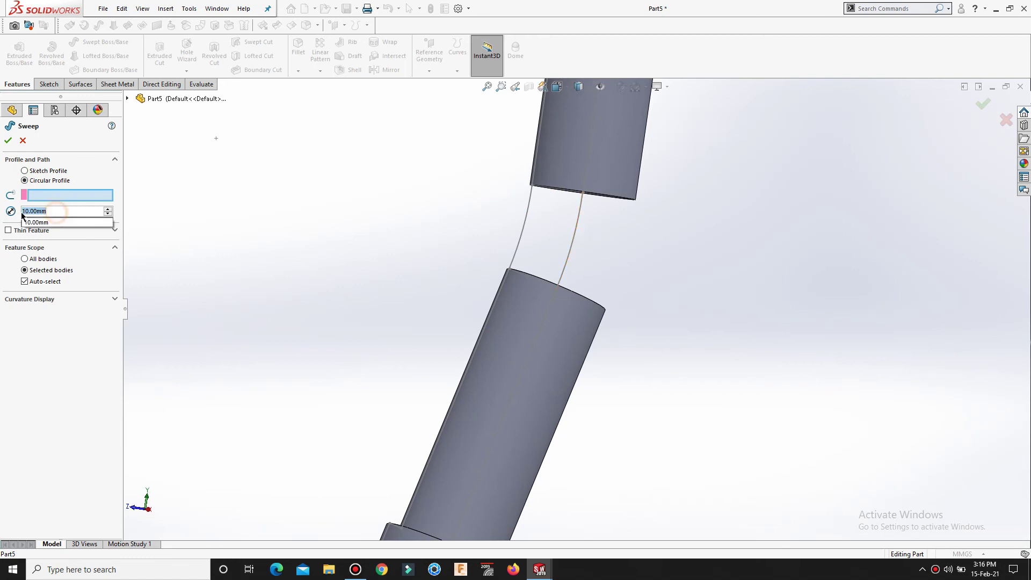
pyautogui.write('16')
pyautogui.press('Return')
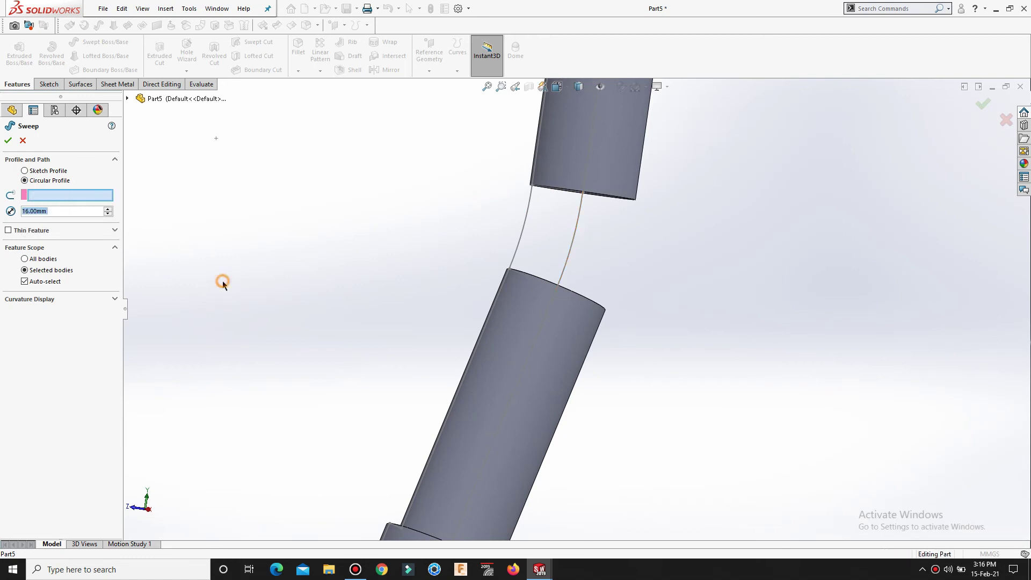
# Step: Take the bend's R58 centre arc as the sweep path through a group selection and complete the sweep
pyautogui.rightClick(572, 239)
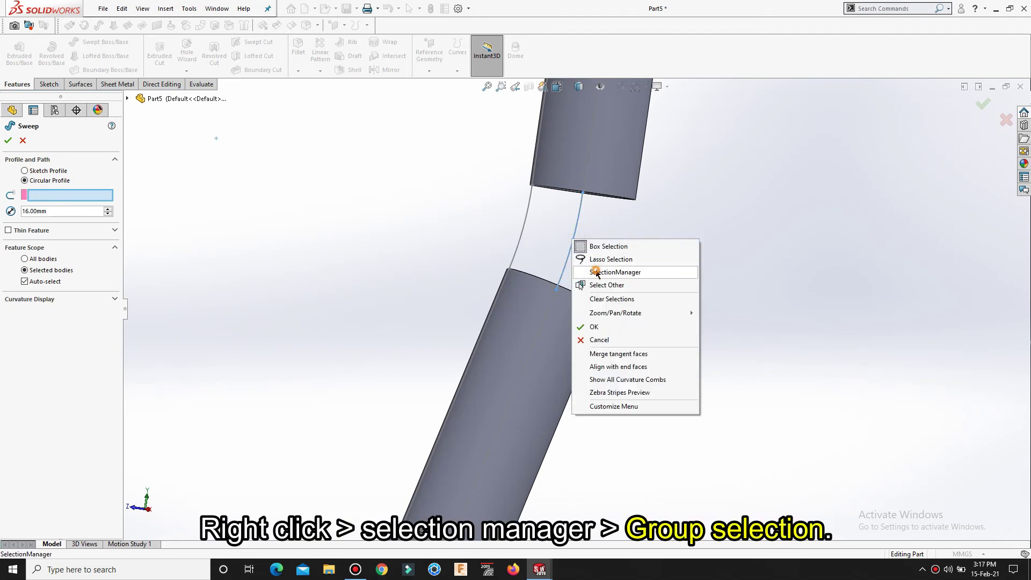
pyautogui.click(598, 273)
pyautogui.click(574, 245)
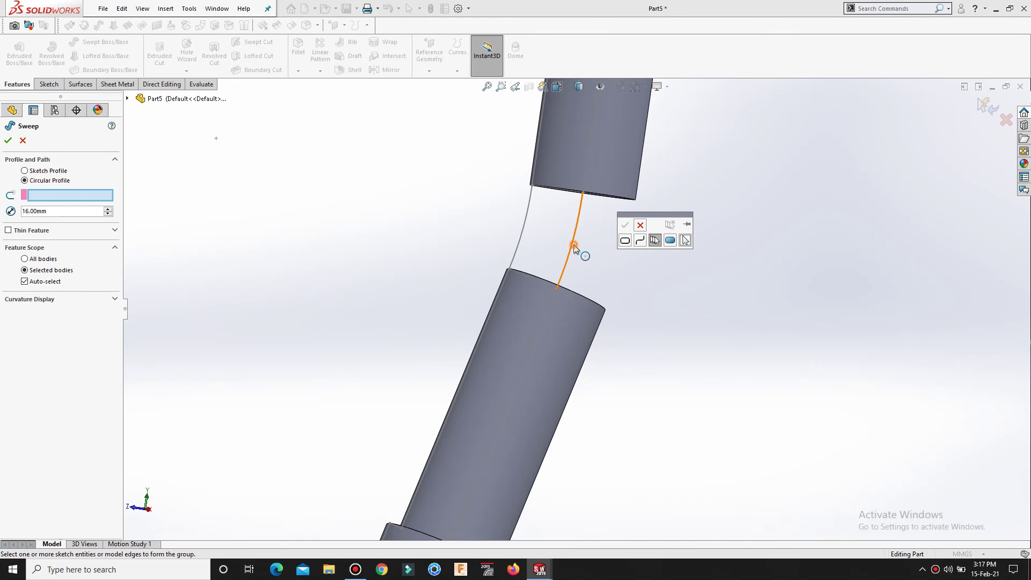
pyautogui.click(623, 226)
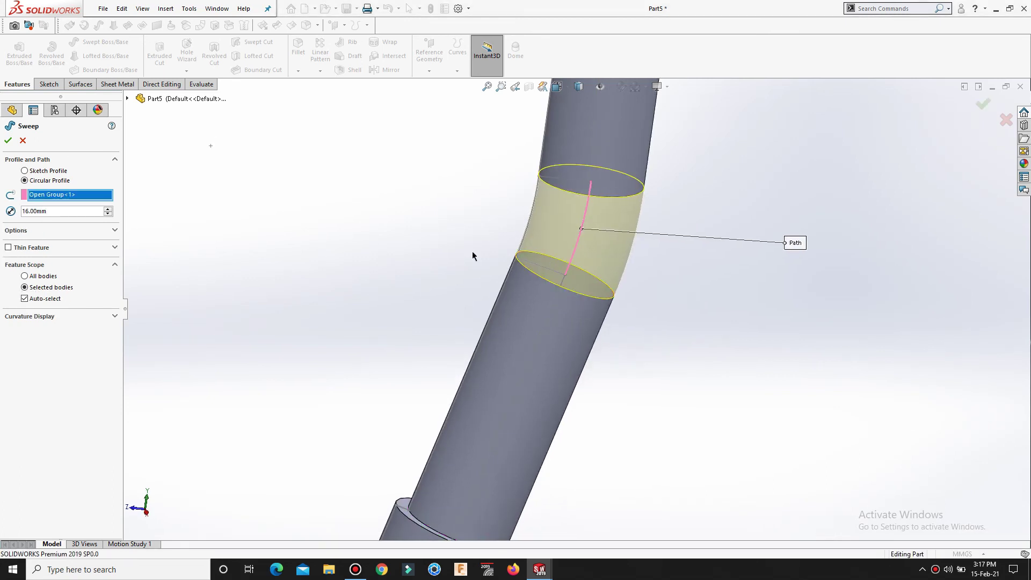
pyautogui.click(7, 140)
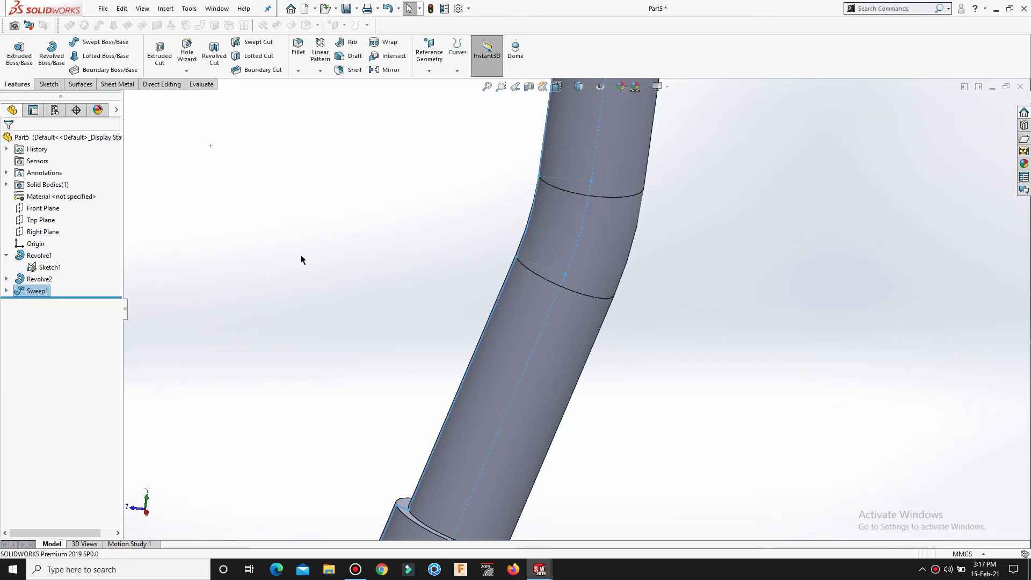
# Step: Hide the profile sketch so only the joined solid is displayed
pyautogui.moveTo(484, 299); pyautogui.dragTo(493, 358, button='middle')
pyautogui.scroll(3, 494, 360)
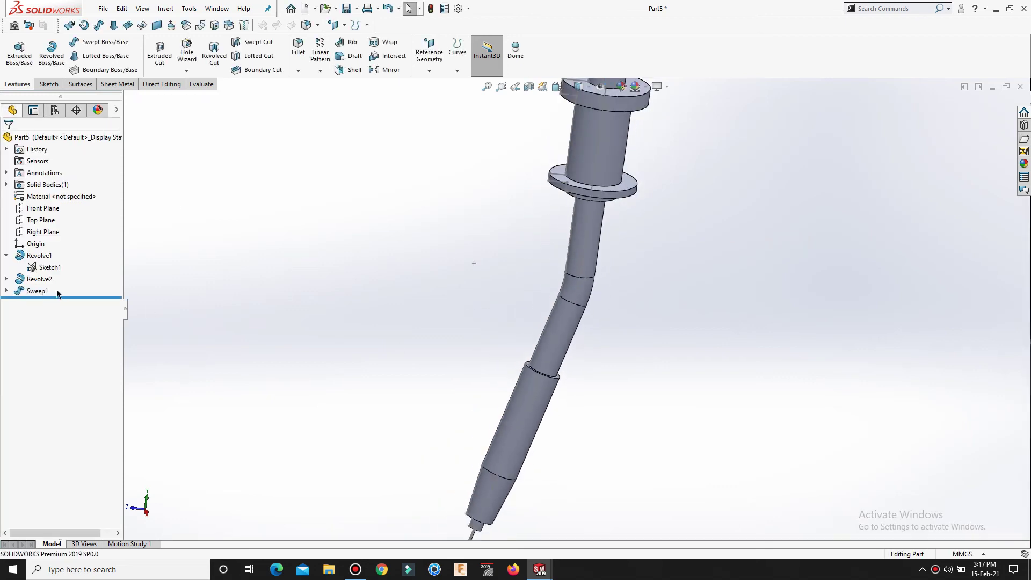
pyautogui.click(44, 267)
pyautogui.click(50, 257)
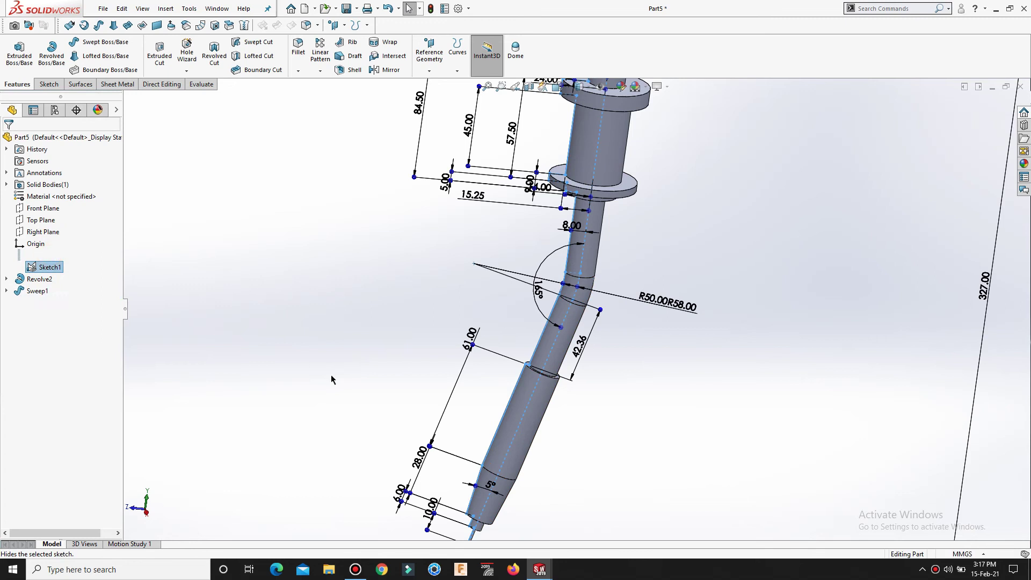
# Step: Fillet the lower circular edge of the small 6 mm collar near the tip with a 0.5 mm radius
pyautogui.scroll(3, 510, 463)
pyautogui.scroll(-6, 520, 431)
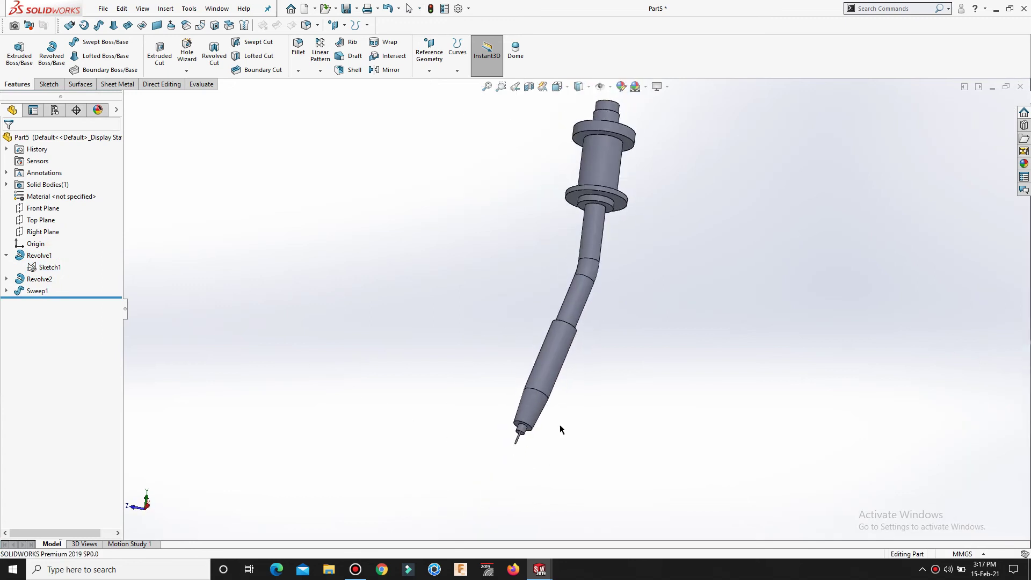
pyautogui.scroll(-2, 504, 382)
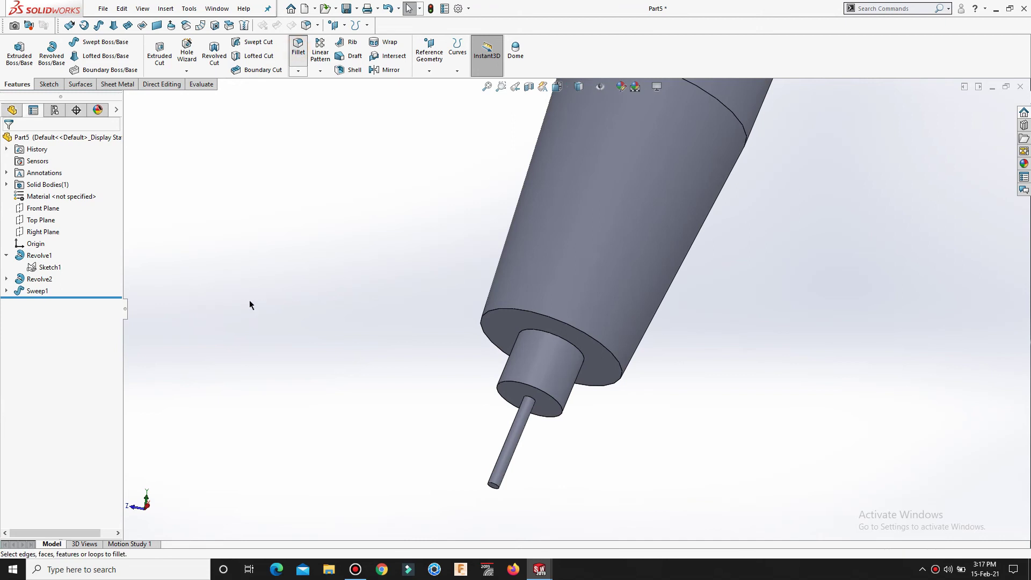
pyautogui.write('0.5')
pyautogui.press('Return')
pyautogui.click(511, 381)
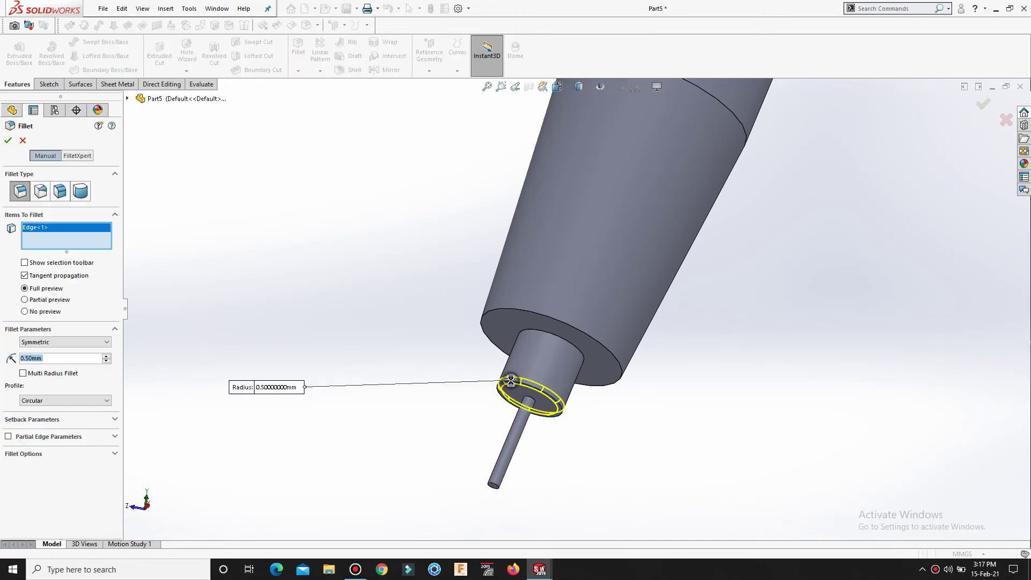
pyautogui.press('Return')
pyautogui.scroll(3, 653, 296)
pyautogui.scroll(8, 721, 253)
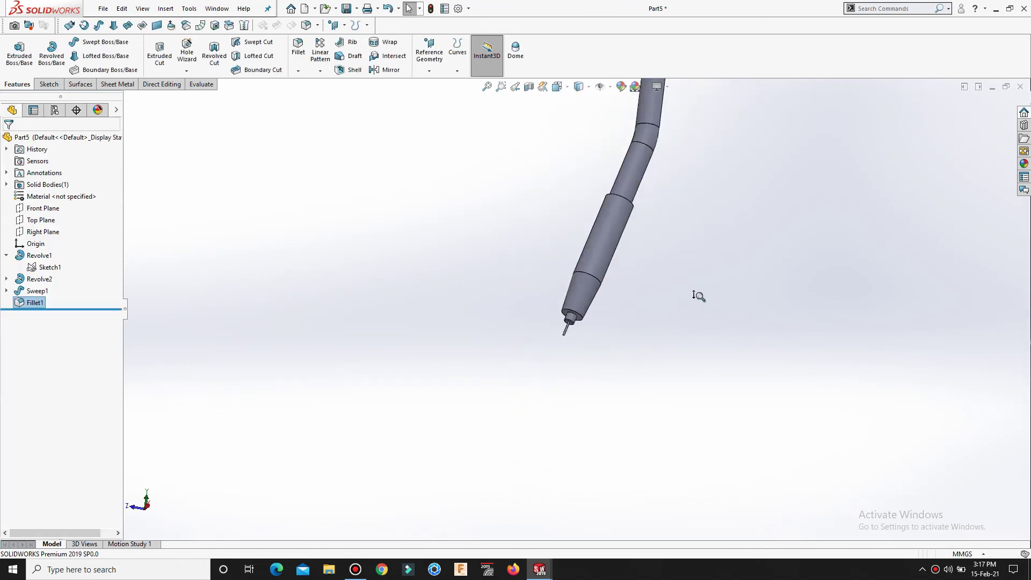
# Step: Start a sketch on the flat circular end face of the stub above the upper flange
pyautogui.keyDown('ctrl'); pyautogui.moveTo(650, 168); pyautogui.dragTo(602, 366, button='middle'); pyautogui.keyUp('ctrl')
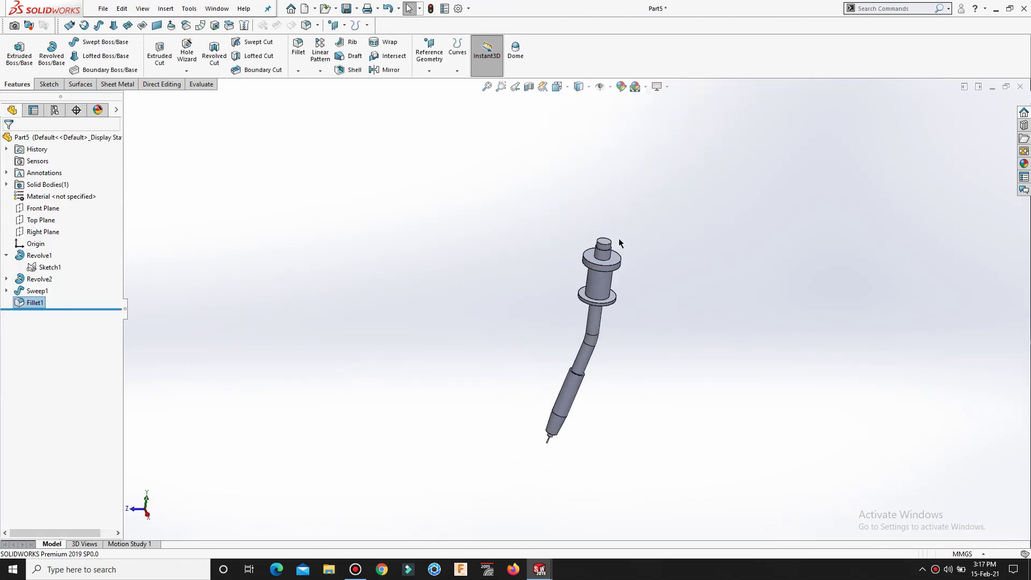
pyautogui.scroll(-7, 618, 243)
pyautogui.moveTo(557, 326); pyautogui.dragTo(560, 277, button='middle')
pyautogui.click(561, 271)
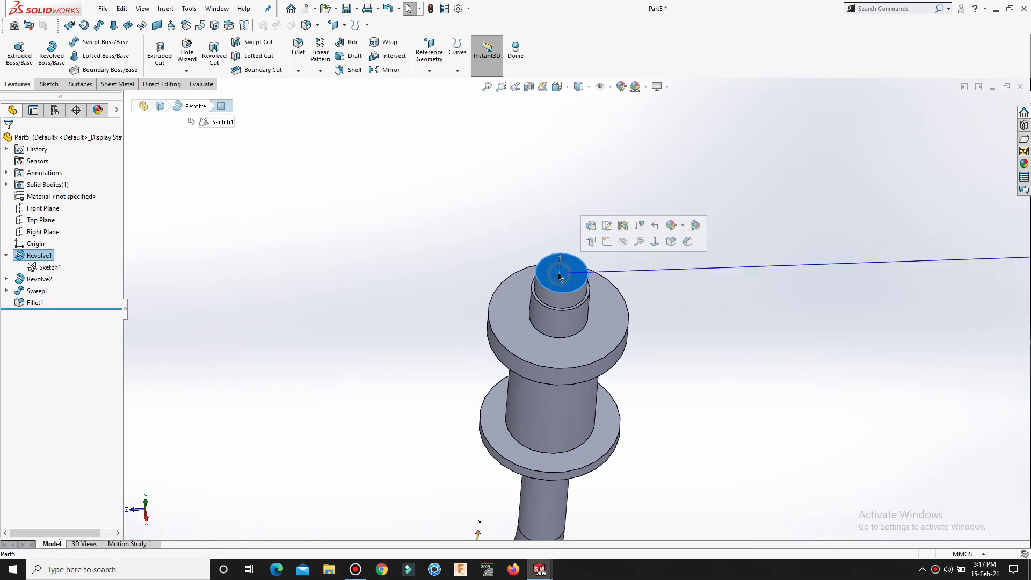
pyautogui.click(605, 245)
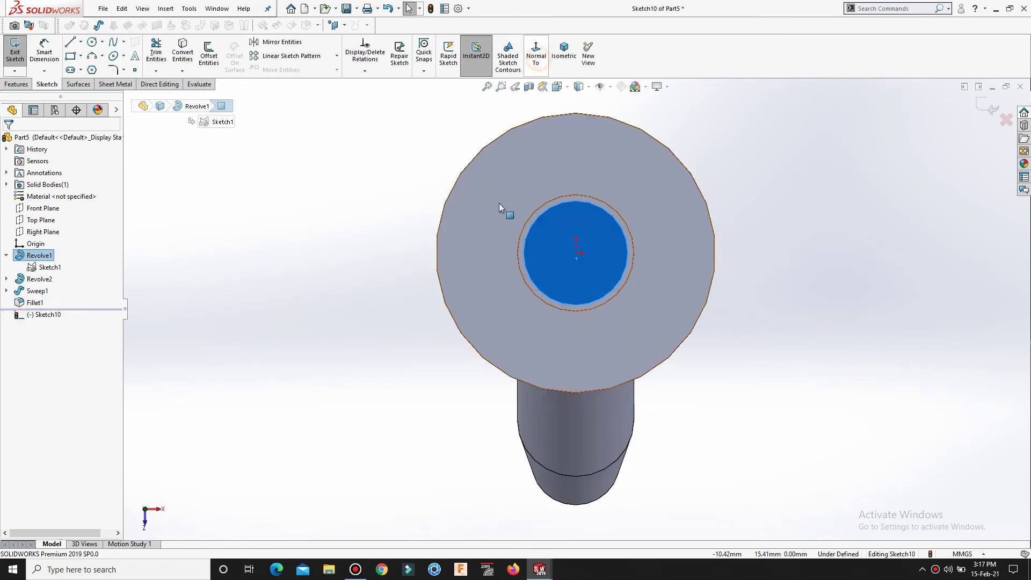
pyautogui.click(385, 333)
pyautogui.press('s')
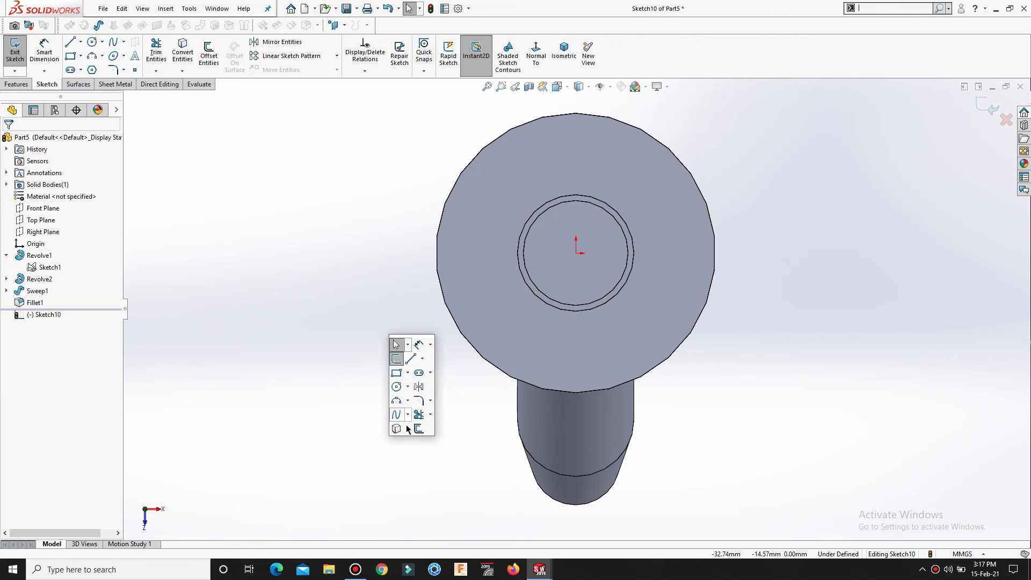
pyautogui.click(357, 430)
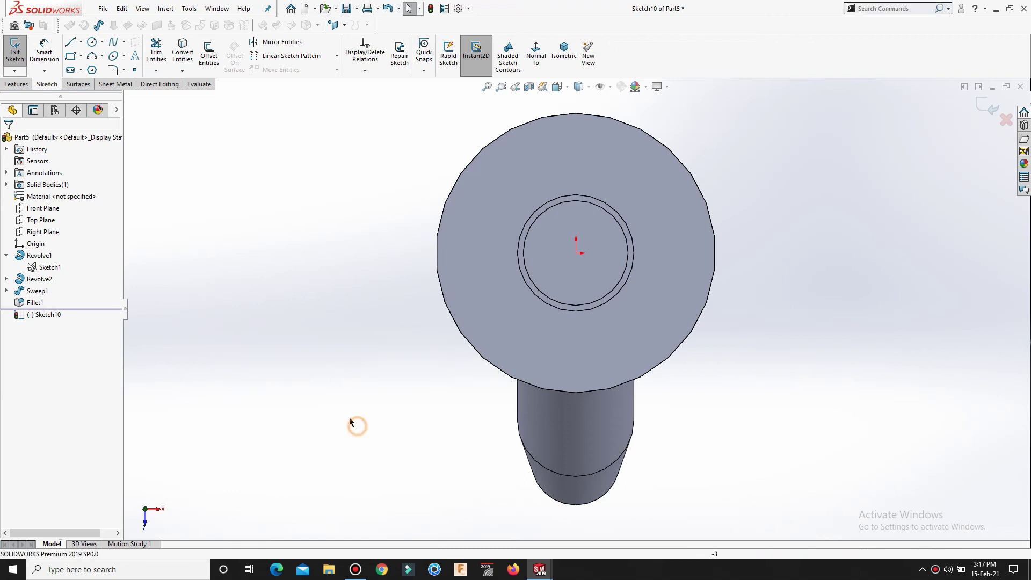
# Step: Draw a six-sided polygon centred on the origin, about 23 mm across flats, around the stub's circular edge
pyautogui.click(92, 70)
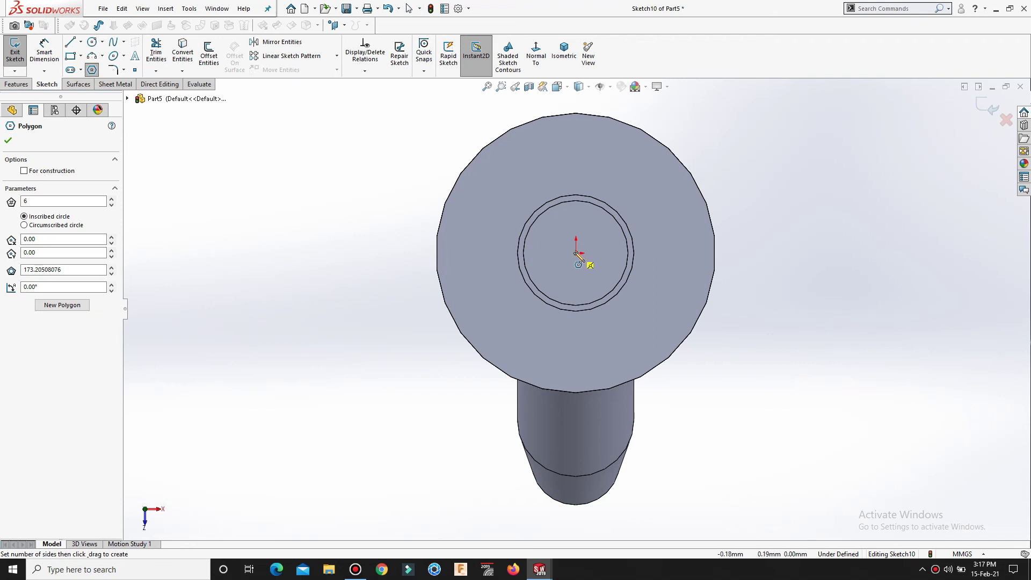
pyautogui.click(576, 253)
pyautogui.click(592, 178)
pyautogui.rightClick(593, 178)
pyautogui.click(611, 186)
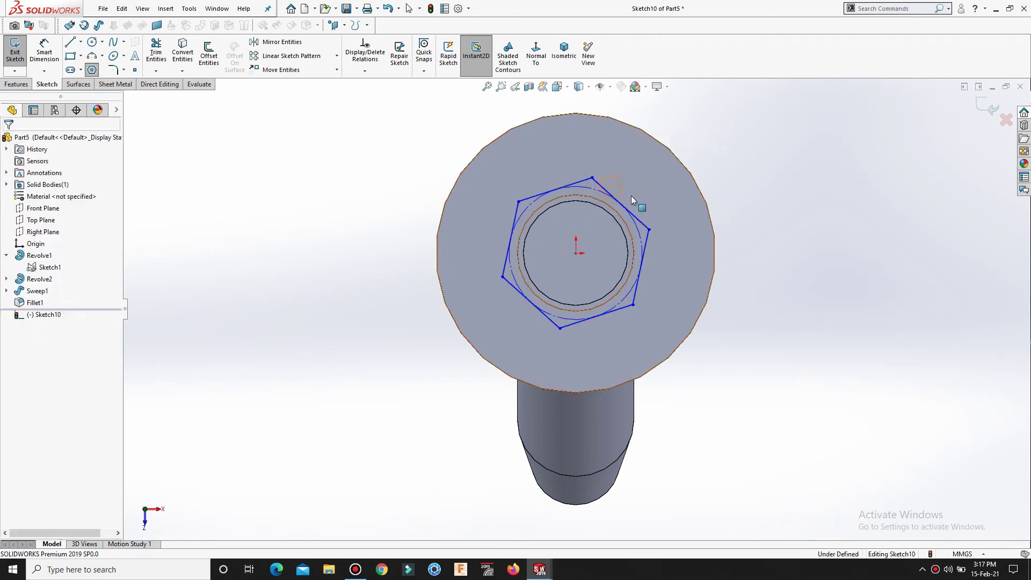
pyautogui.scroll(1, 814, 331)
pyautogui.moveTo(797, 371); pyautogui.dragTo(745, 219, button='right')
pyautogui.press('Escape')
# Step: Make the hexagon's upper side horizontal
pyautogui.click(569, 210)
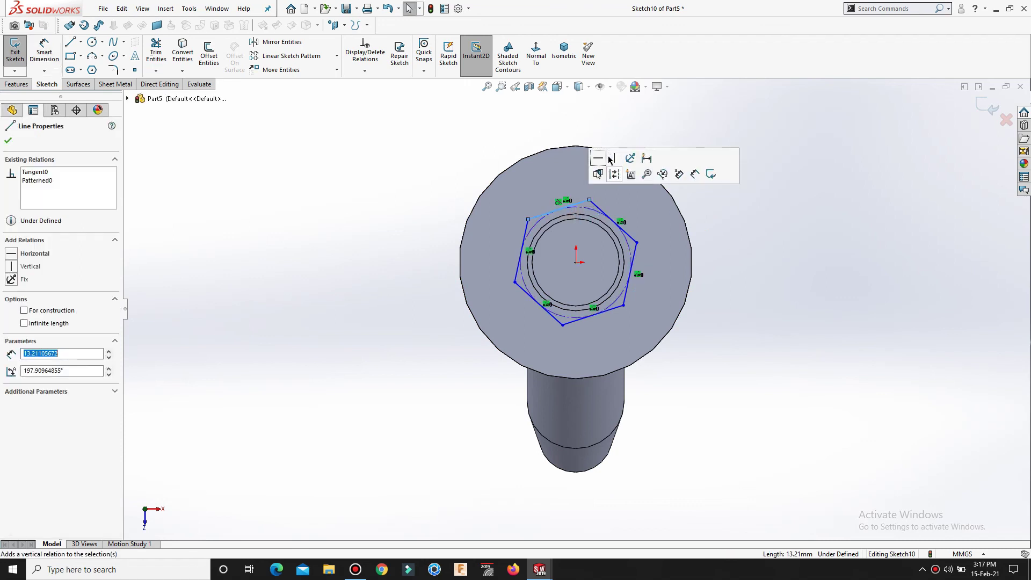
pyautogui.click(601, 157)
pyautogui.click(822, 256)
# Step: Dimension the distance between the hexagon's two horizontal sides as 28 mm
pyautogui.moveTo(789, 356); pyautogui.dragTo(759, 218, button='right')
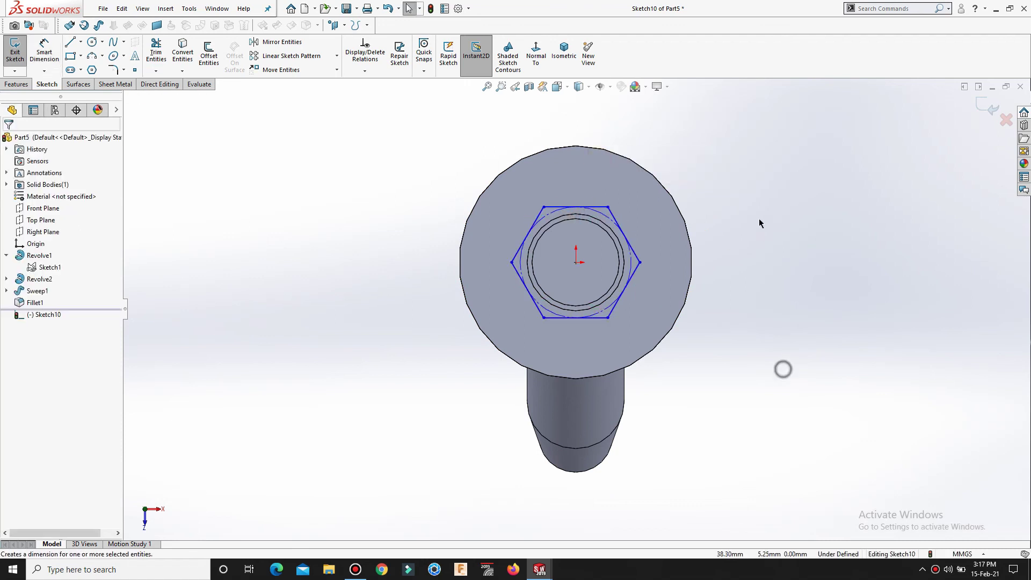
pyautogui.click(588, 318)
pyautogui.click(589, 207)
pyautogui.click(725, 271)
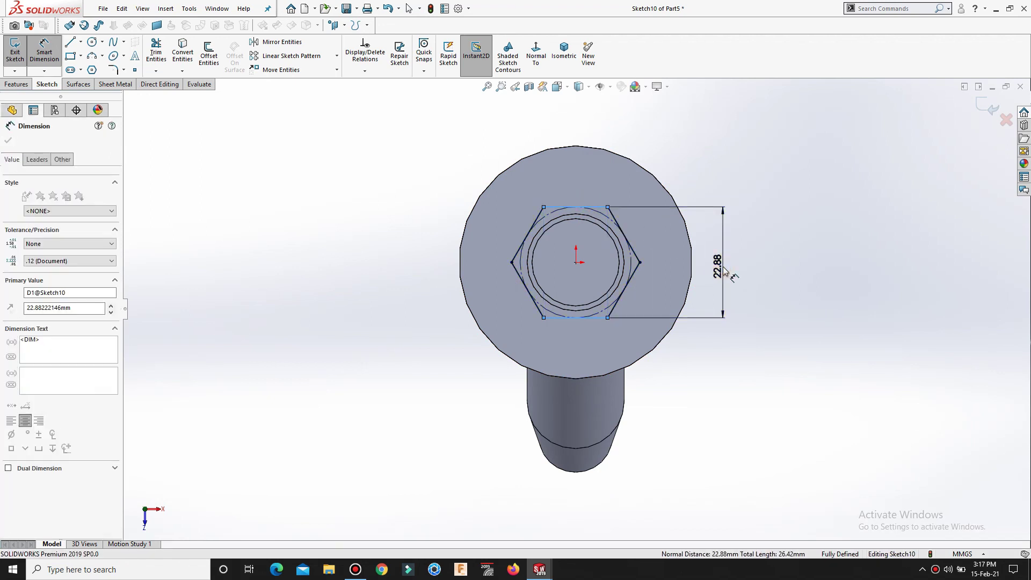
pyautogui.write('28')
pyautogui.press('Return')
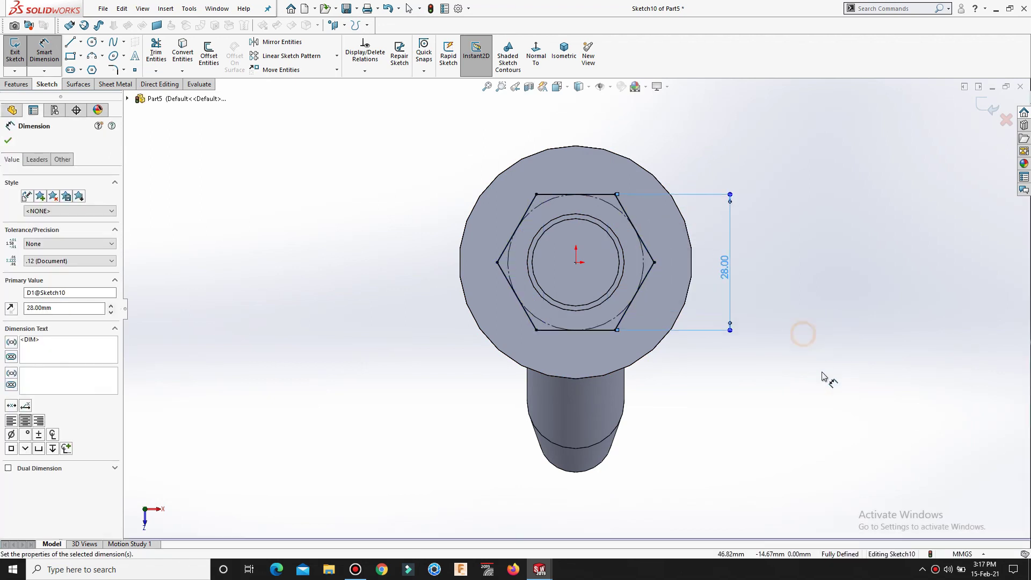
pyautogui.press('Escape')
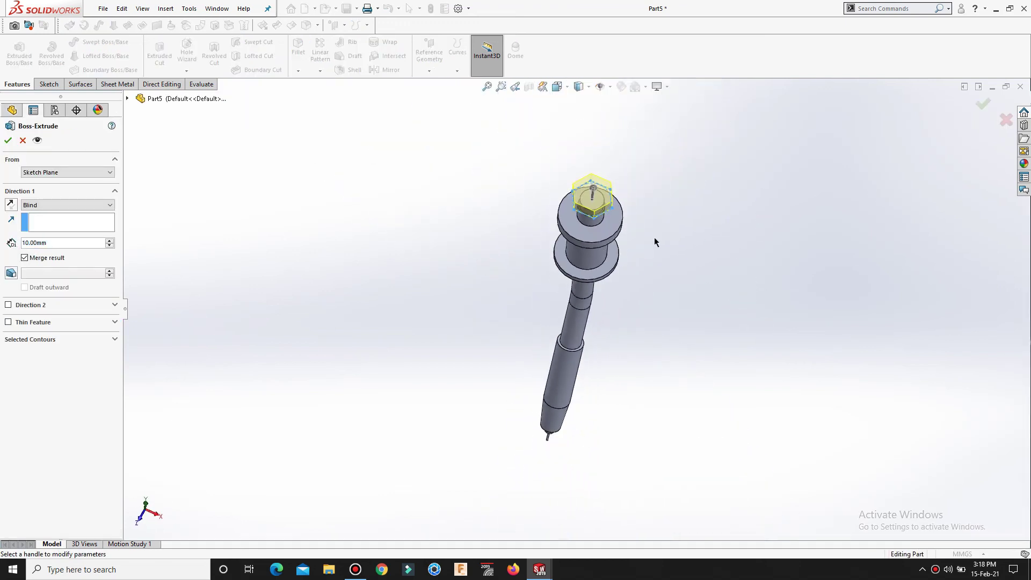
# Step: Extrude the hexagon as a blind boss 40 mm deep, merged with the existing body
pyautogui.click(57, 242)
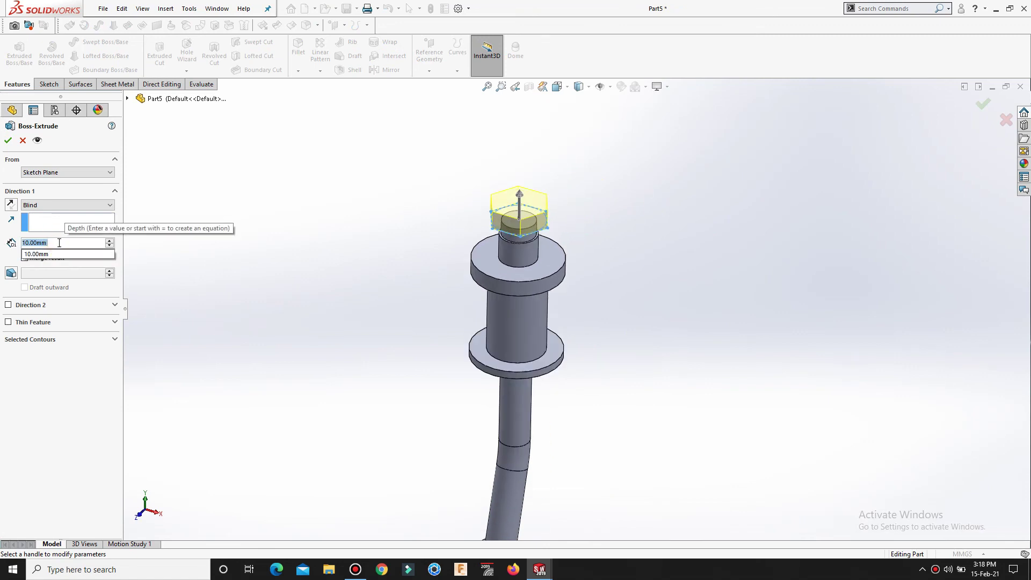
pyautogui.write('40')
pyautogui.press('Return')
pyautogui.click(8, 141)
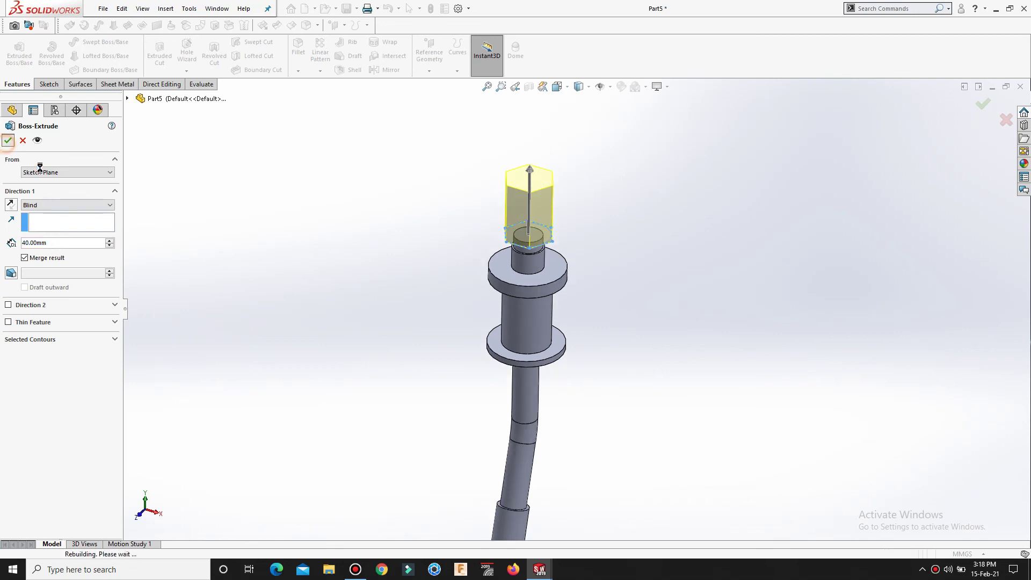
# Step: Start a sketch on the hexagonal boss's end face and check the bore's dimensions on the Part4 reference drawing
pyautogui.scroll(-2, 553, 245)
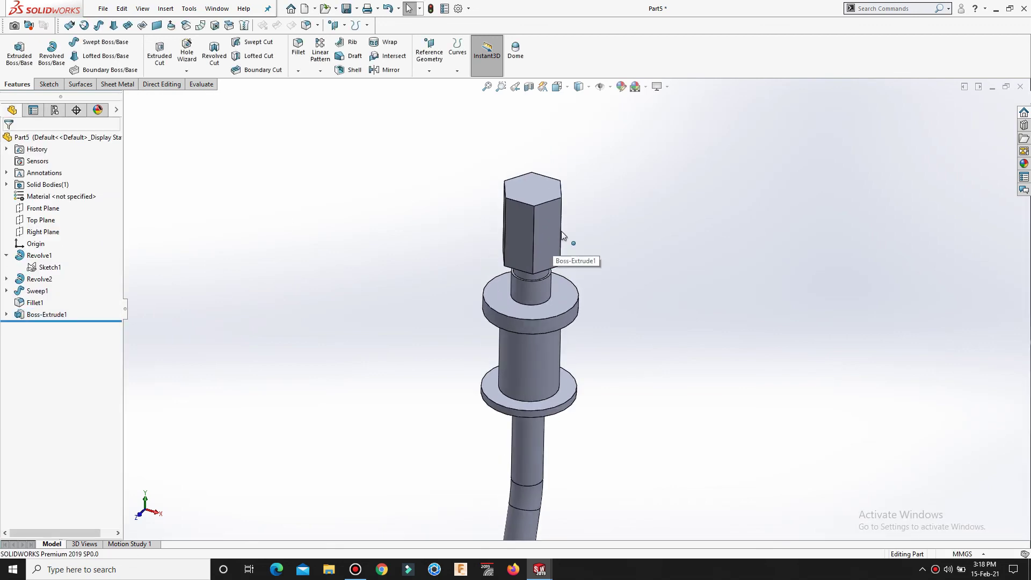
pyautogui.click(525, 193)
pyautogui.click(573, 162)
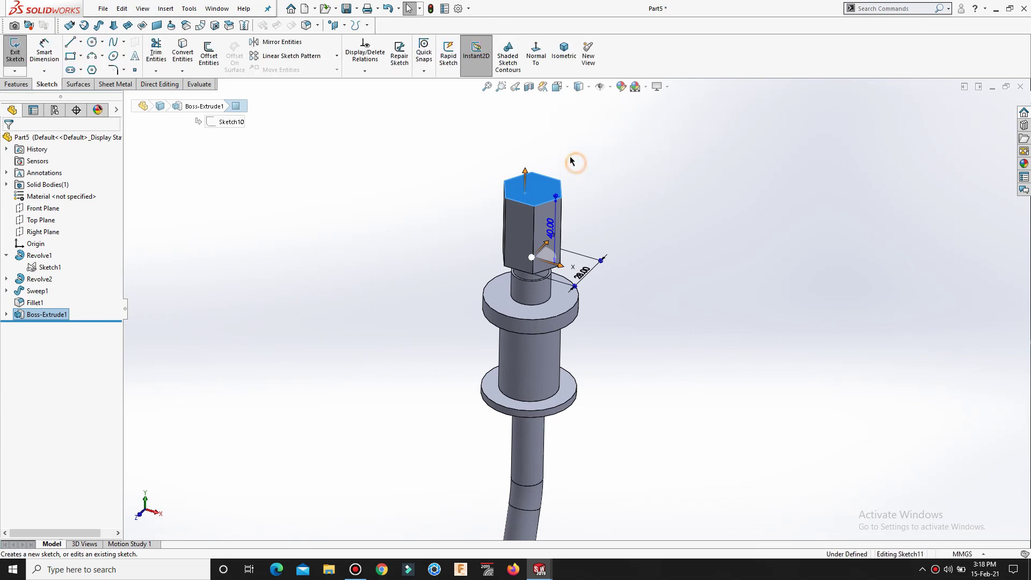
pyautogui.click(732, 252)
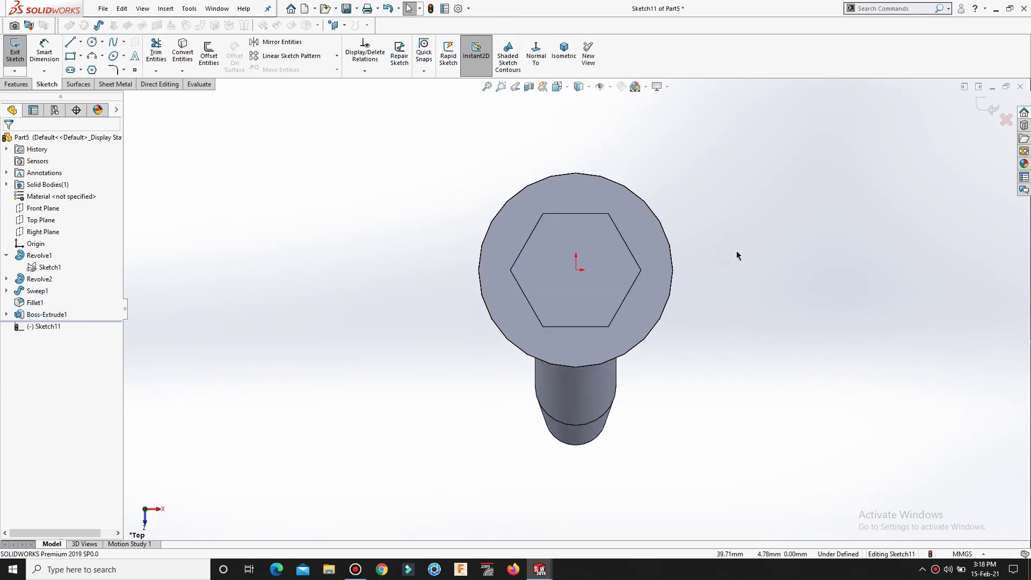
pyautogui.moveTo(539, 569)
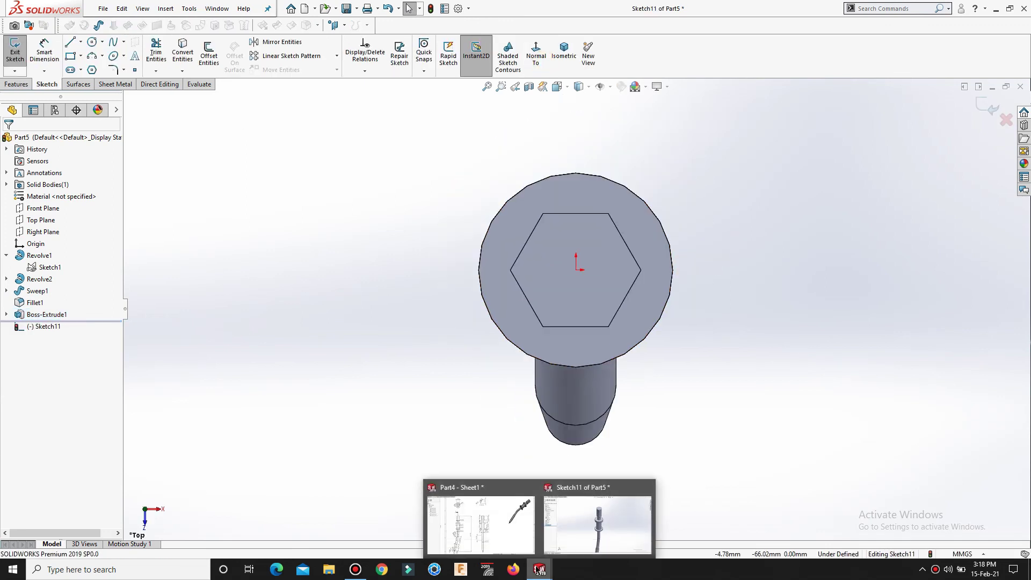
pyautogui.click(486, 513)
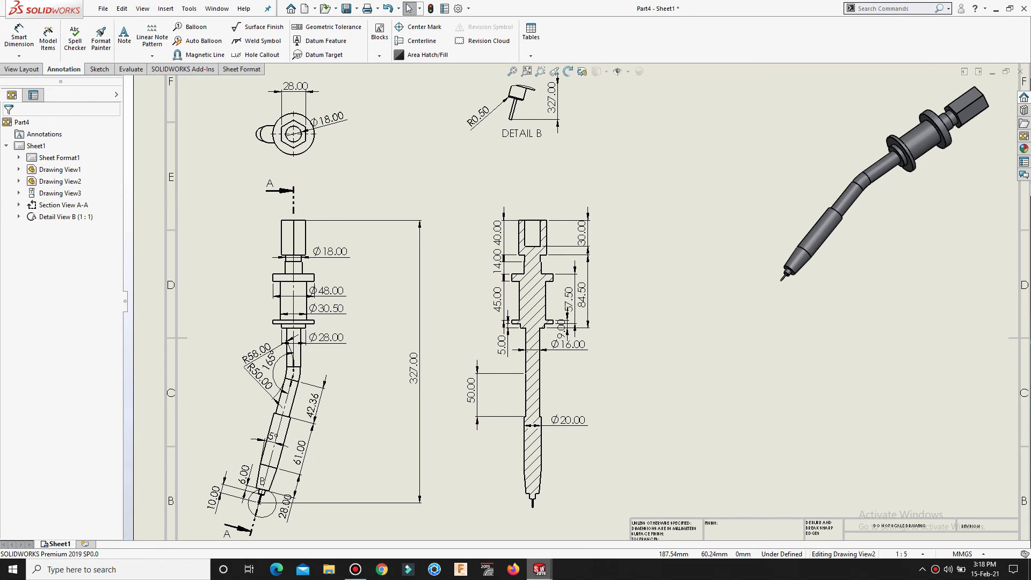
pyautogui.moveTo(539, 569)
pyautogui.click(583, 521)
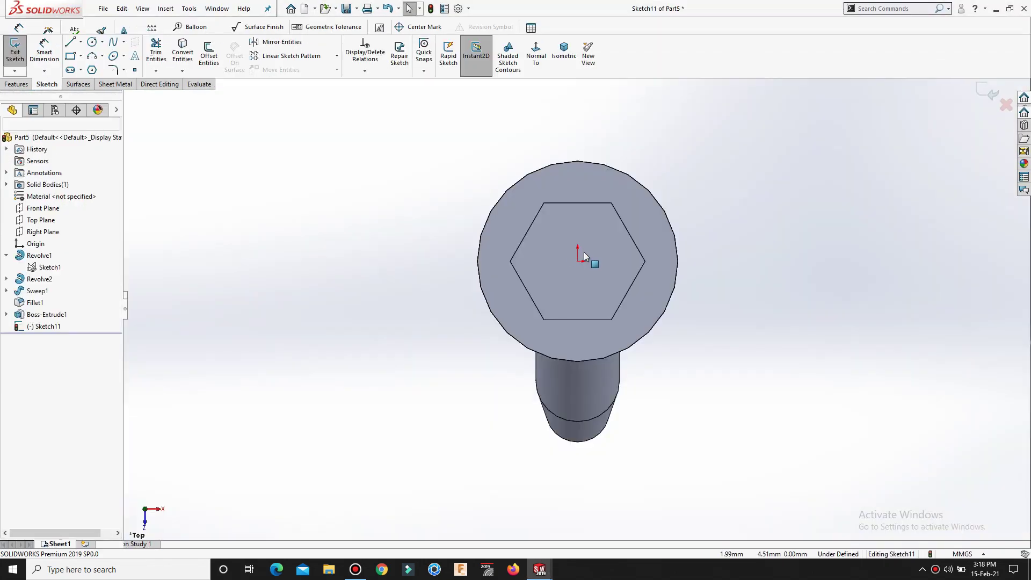
# Step: Draw a circle about 19 mm in diameter centred on the origin inside the hexagonal face
pyautogui.press('s')
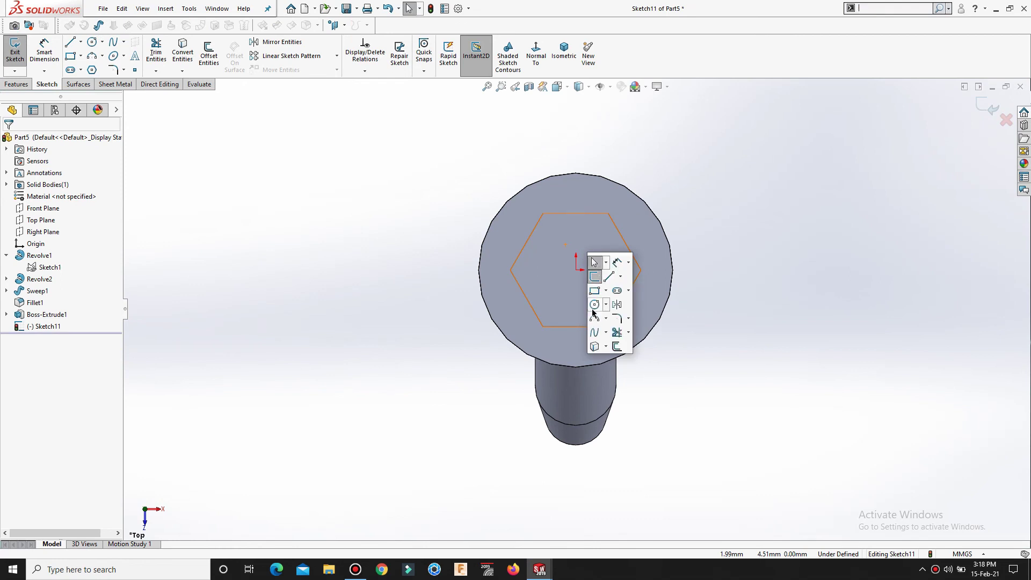
pyautogui.click(594, 304)
pyautogui.click(576, 269)
pyautogui.click(579, 311)
pyautogui.rightClick(578, 310)
pyautogui.click(603, 316)
# Step: Set the circle's diameter to 18 mm
pyautogui.press('d')
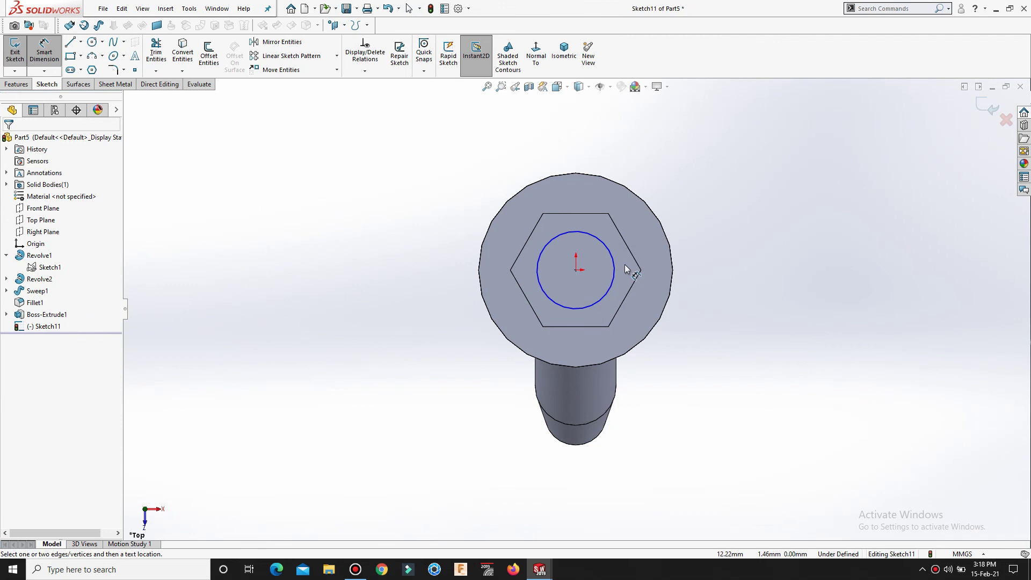
pyautogui.click(614, 269)
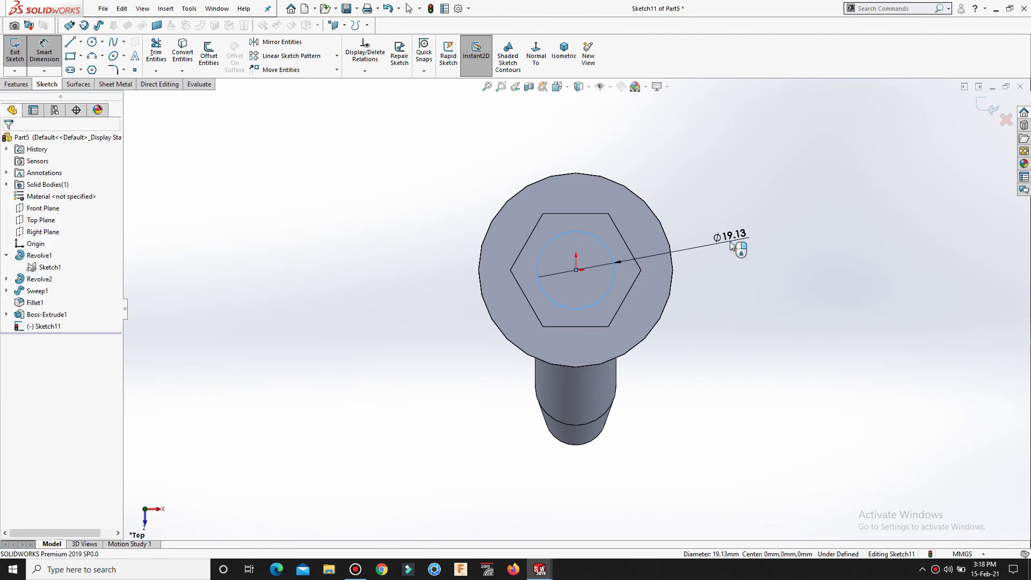
pyautogui.click(730, 240)
pyautogui.write('18')
pyautogui.press('Return')
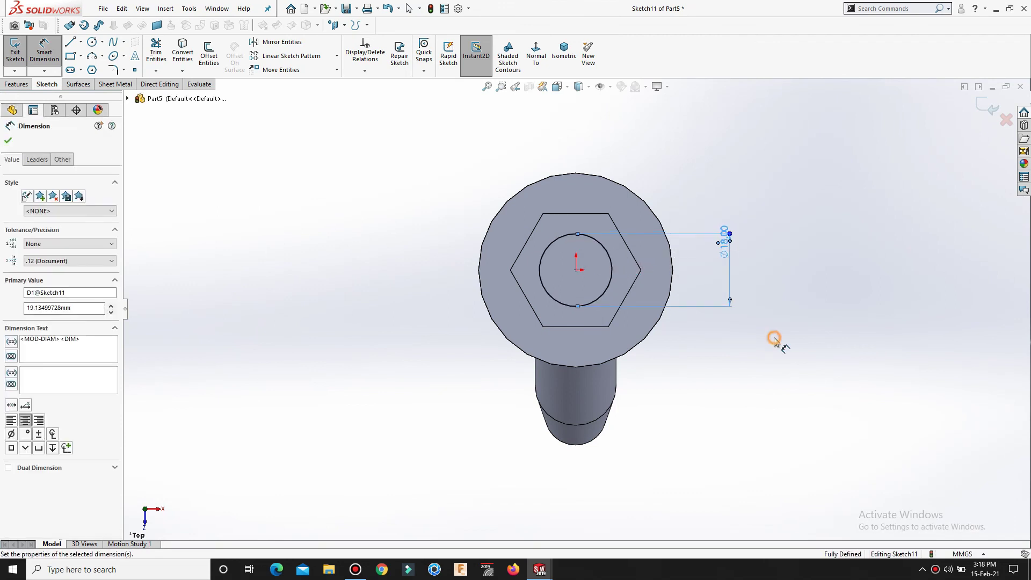
pyautogui.click(786, 370)
pyautogui.press('Escape')
pyautogui.press('f')
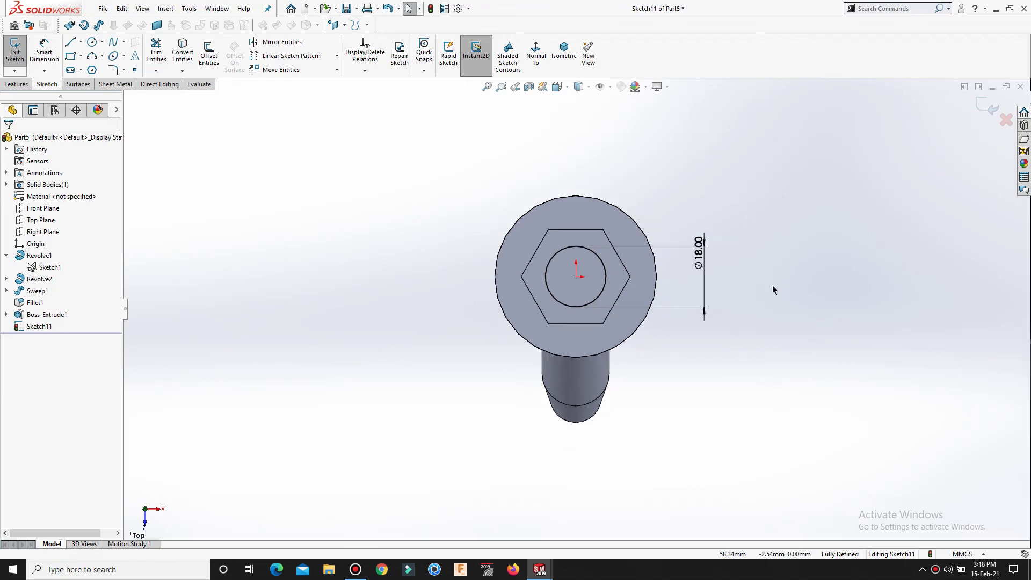
# Step: Cut the circle into the hexagonal boss as a blind bore 30 mm deep
pyautogui.rightClick(872, 210)
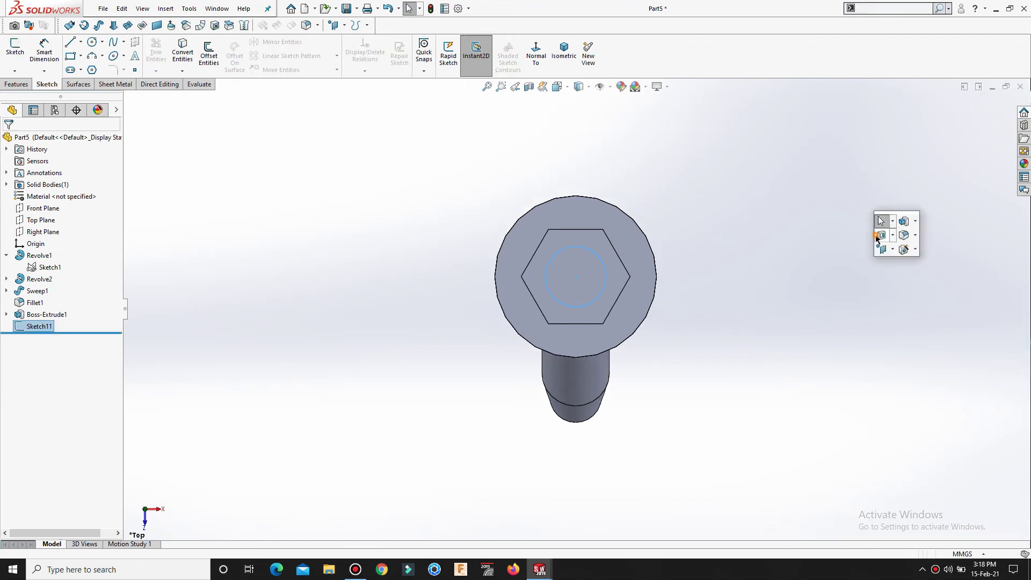
pyautogui.moveTo(697, 322); pyautogui.dragTo(702, 190, button='middle')
pyautogui.scroll(3, 702, 190)
pyautogui.scroll(2, 683, 123)
pyautogui.scroll(-4, 678, 135)
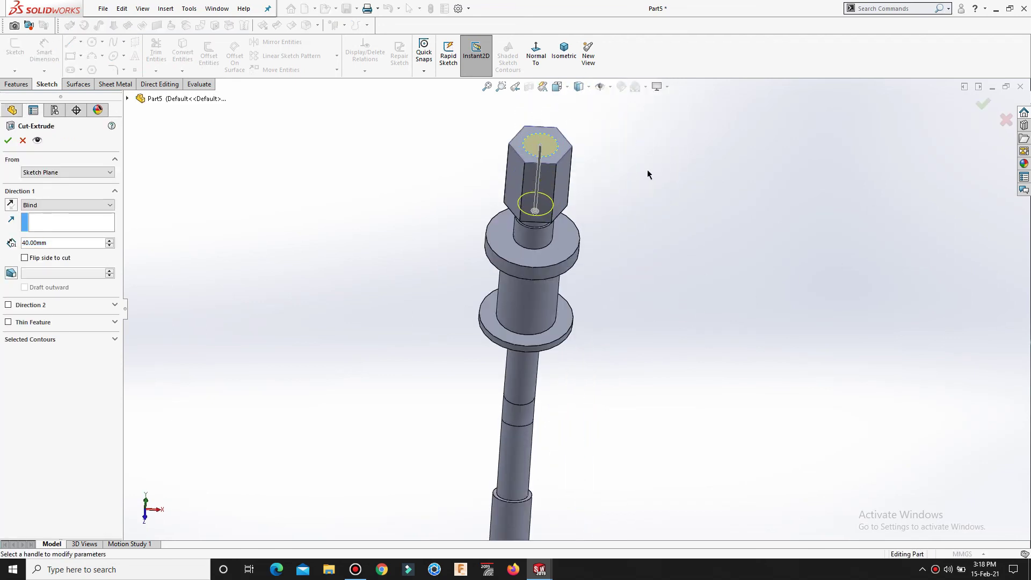
pyautogui.write('30')
pyautogui.press('Return')
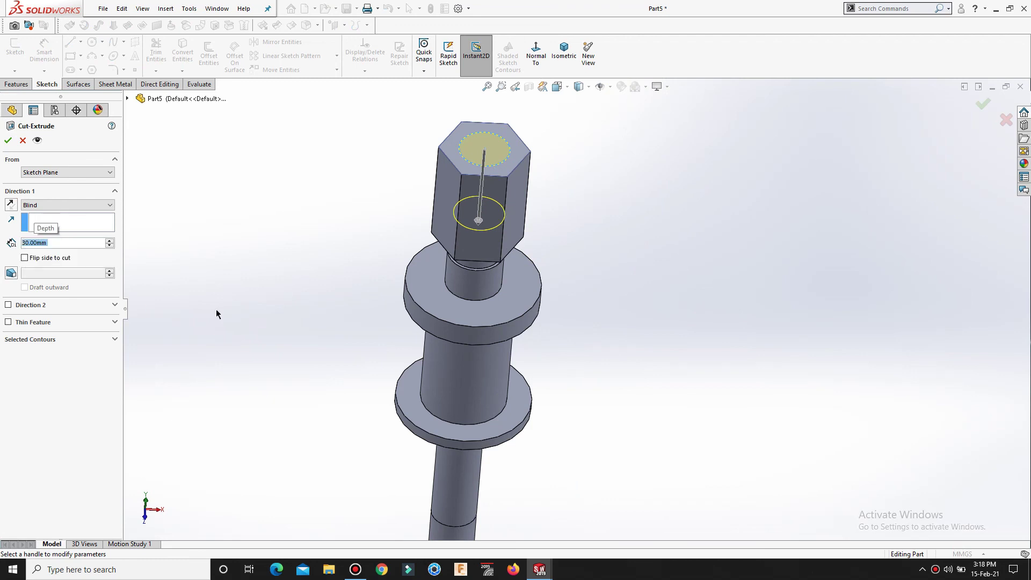
pyautogui.click(8, 141)
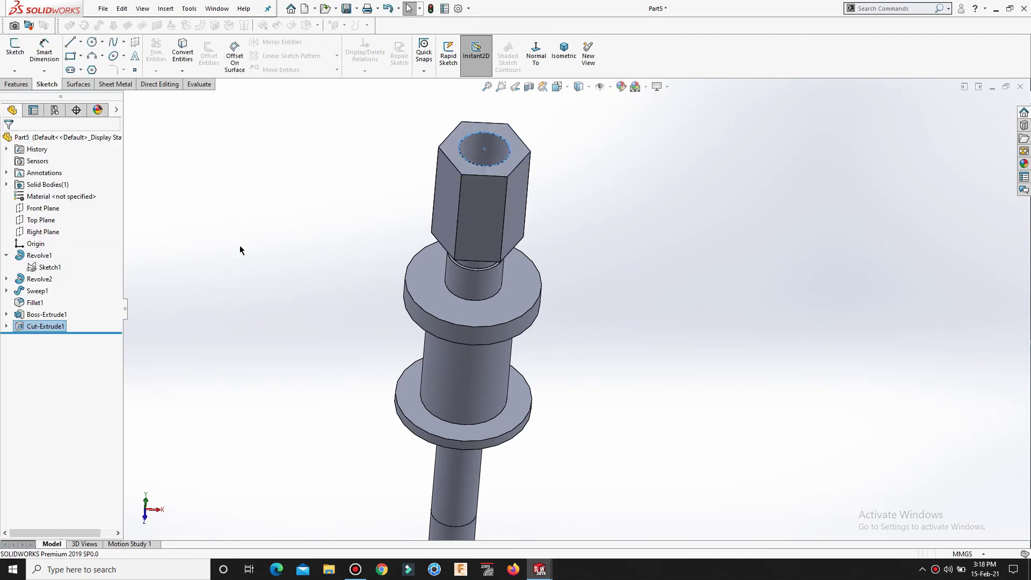
# Step: Apply the polished silver appearance from the metal appearances to the model
pyautogui.scroll(2, 400, 317)
pyautogui.moveTo(405, 331); pyautogui.dragTo(543, 401, button='middle')
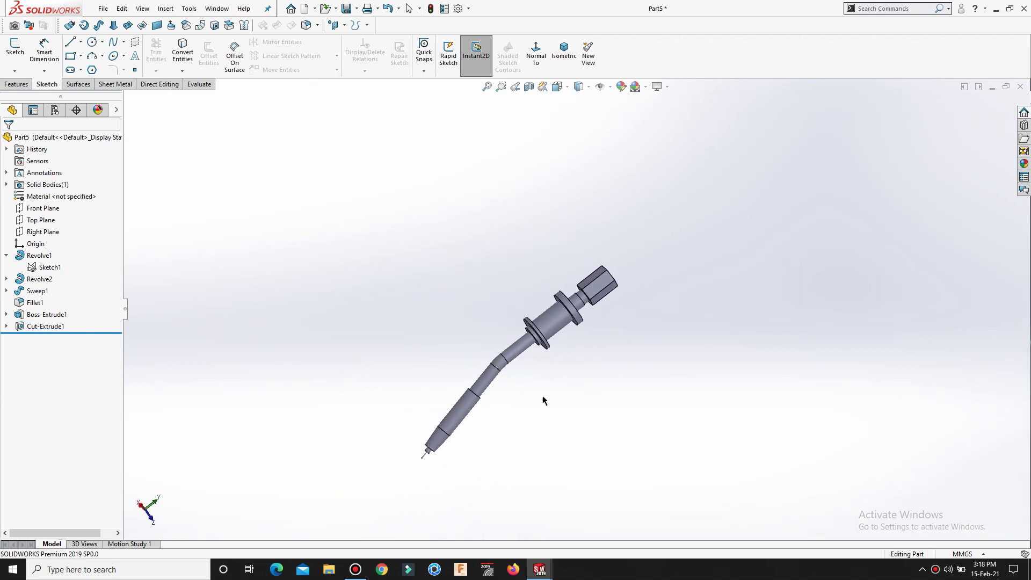
pyautogui.scroll(-2, 540, 358)
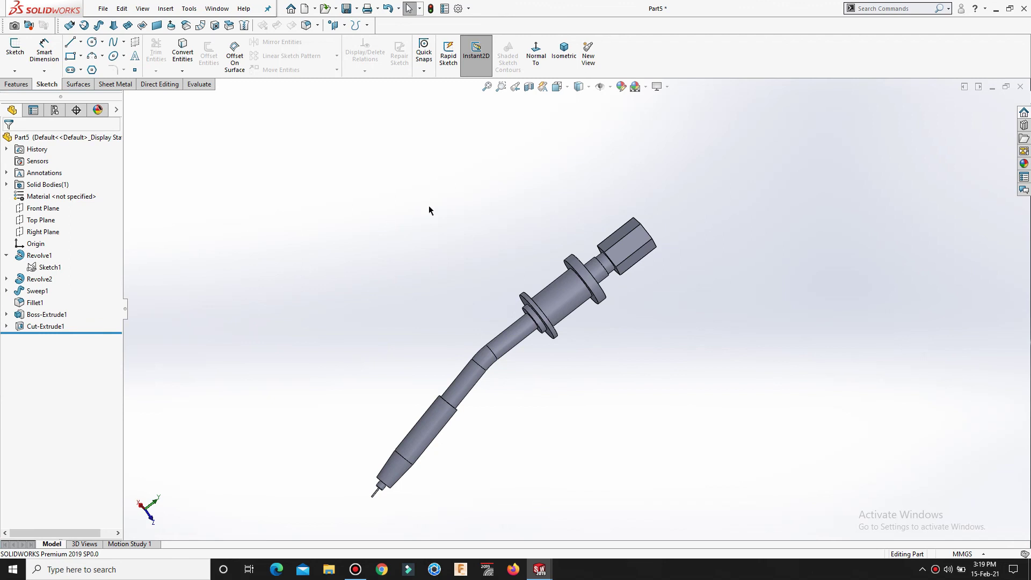
pyautogui.click(45, 138)
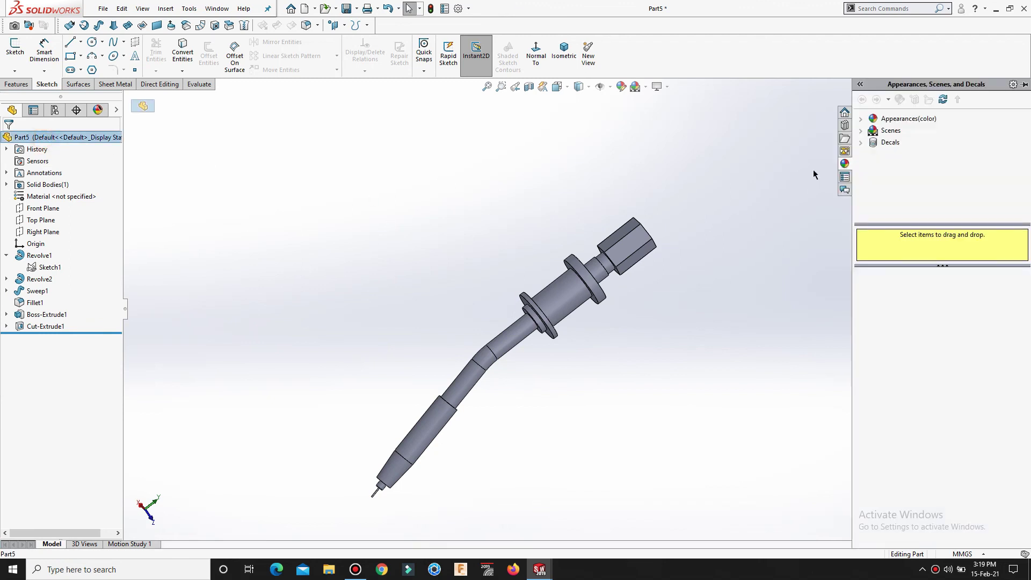
pyautogui.click(863, 123)
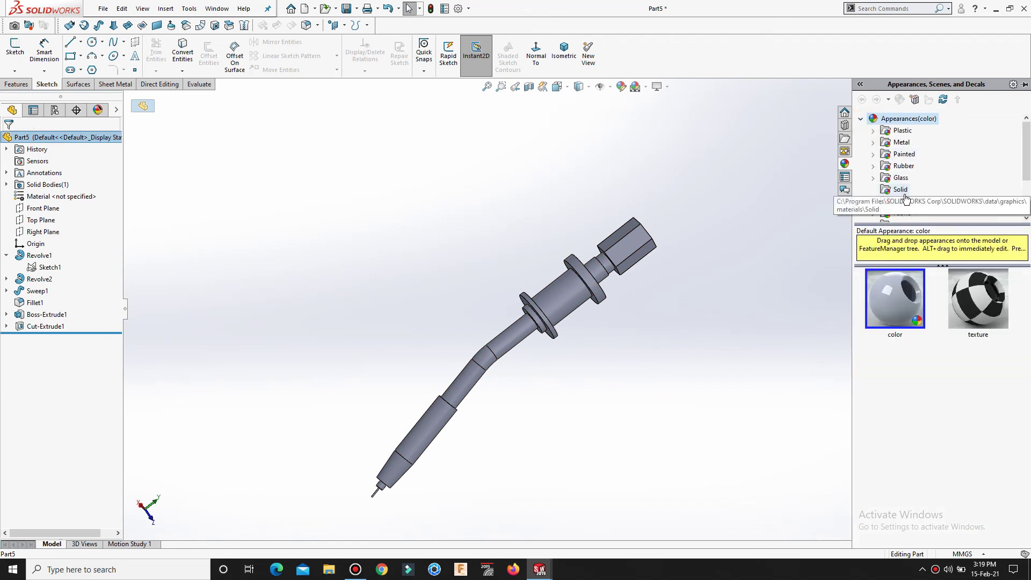
pyautogui.scroll(-2, 902, 161)
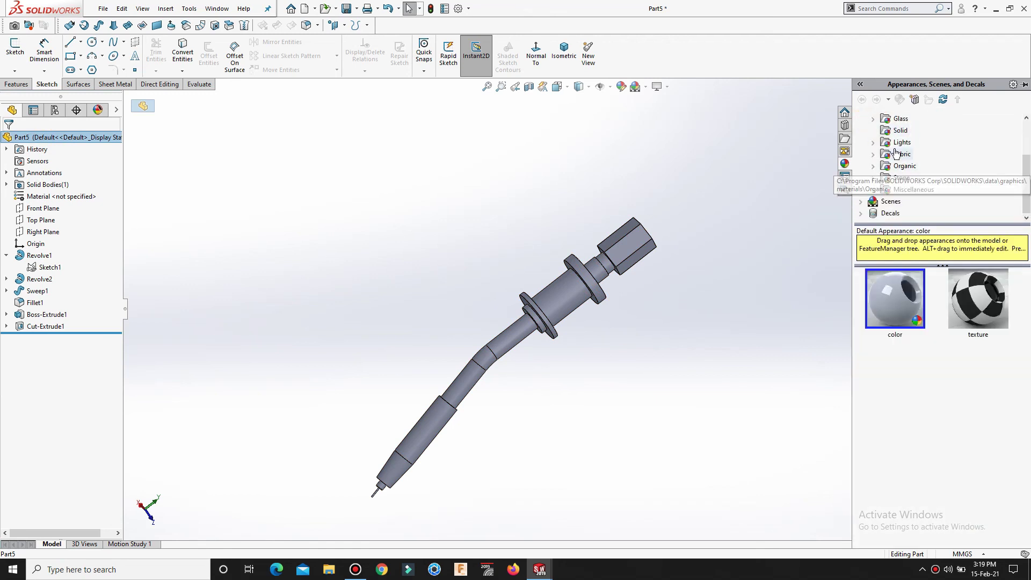
pyautogui.scroll(3, 892, 140)
pyautogui.click(876, 142)
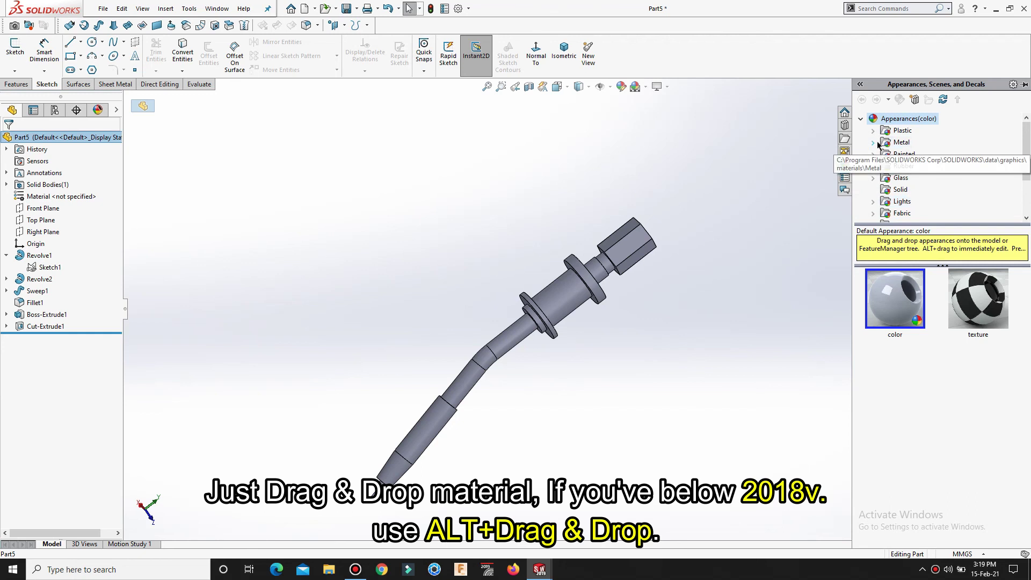
pyautogui.scroll(-4, 923, 177)
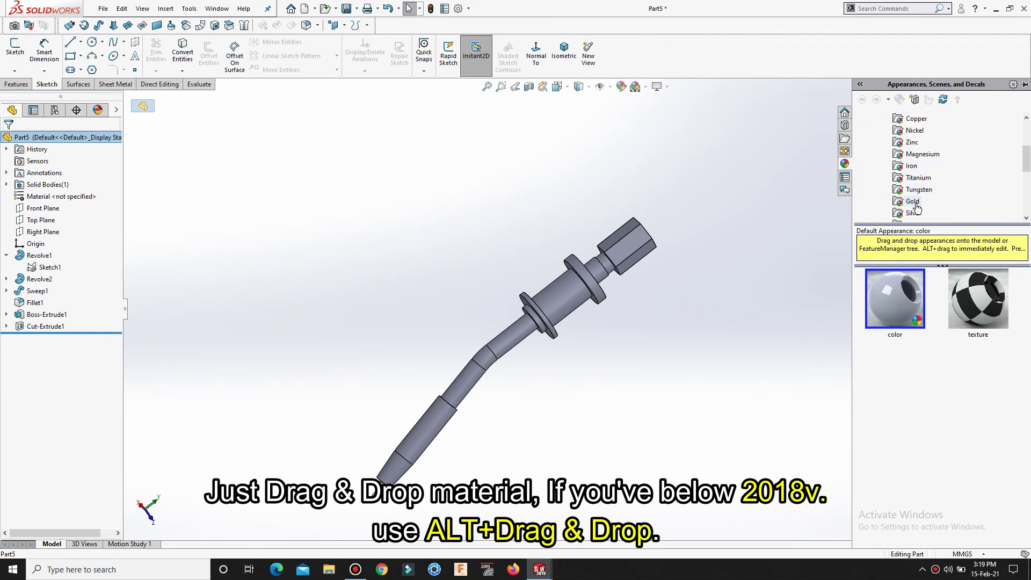
pyautogui.click(913, 142)
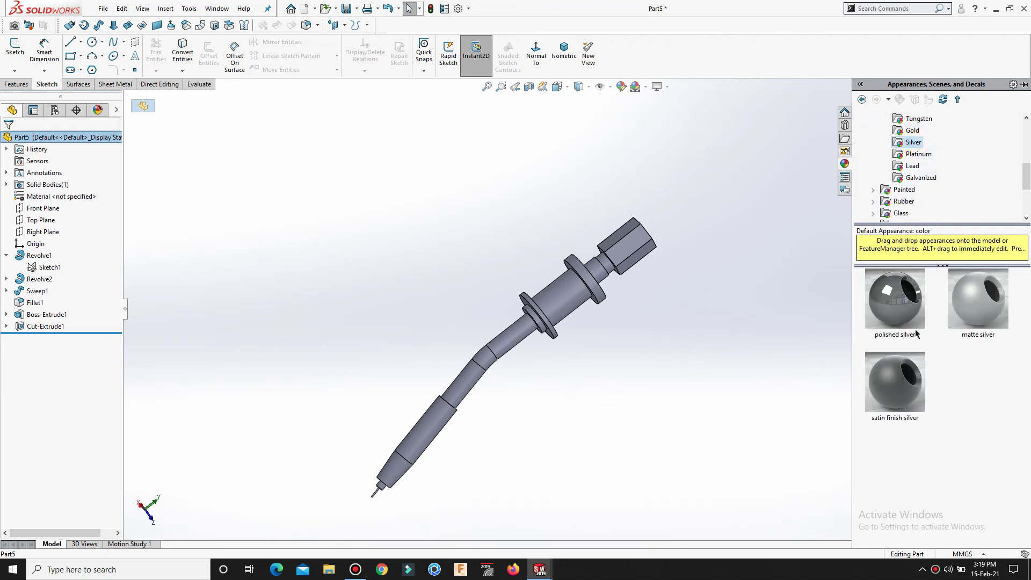
pyautogui.moveTo(907, 311); pyautogui.dragTo(590, 308)
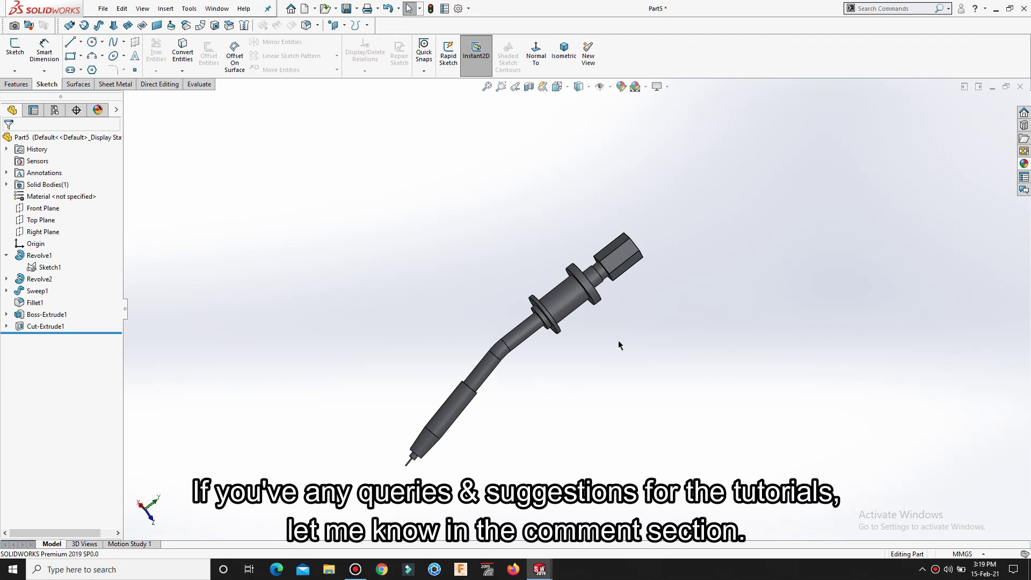
pyautogui.scroll(-3, 618, 344)
pyautogui.click(487, 86)
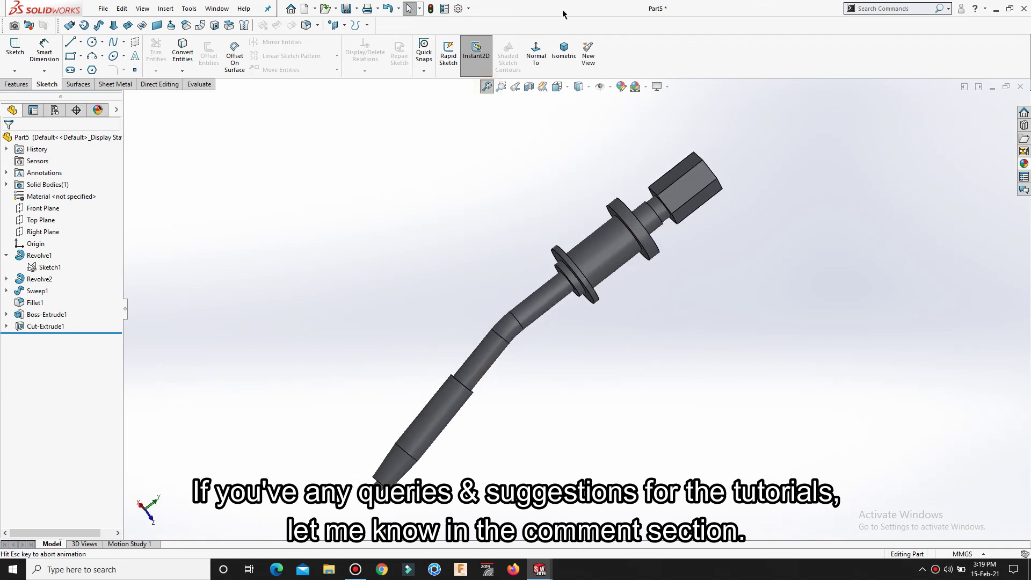
pyautogui.moveTo(582, 7)
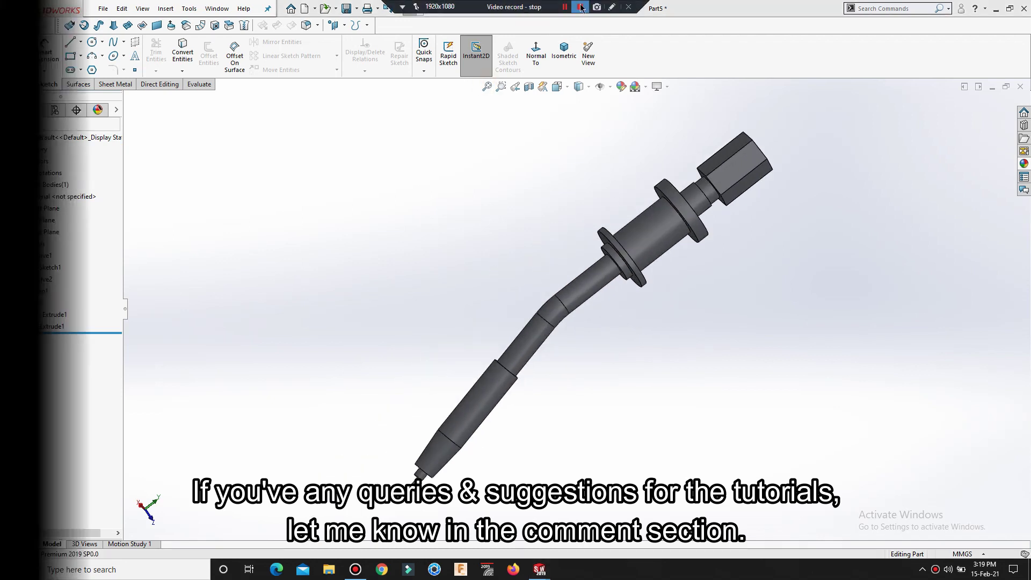